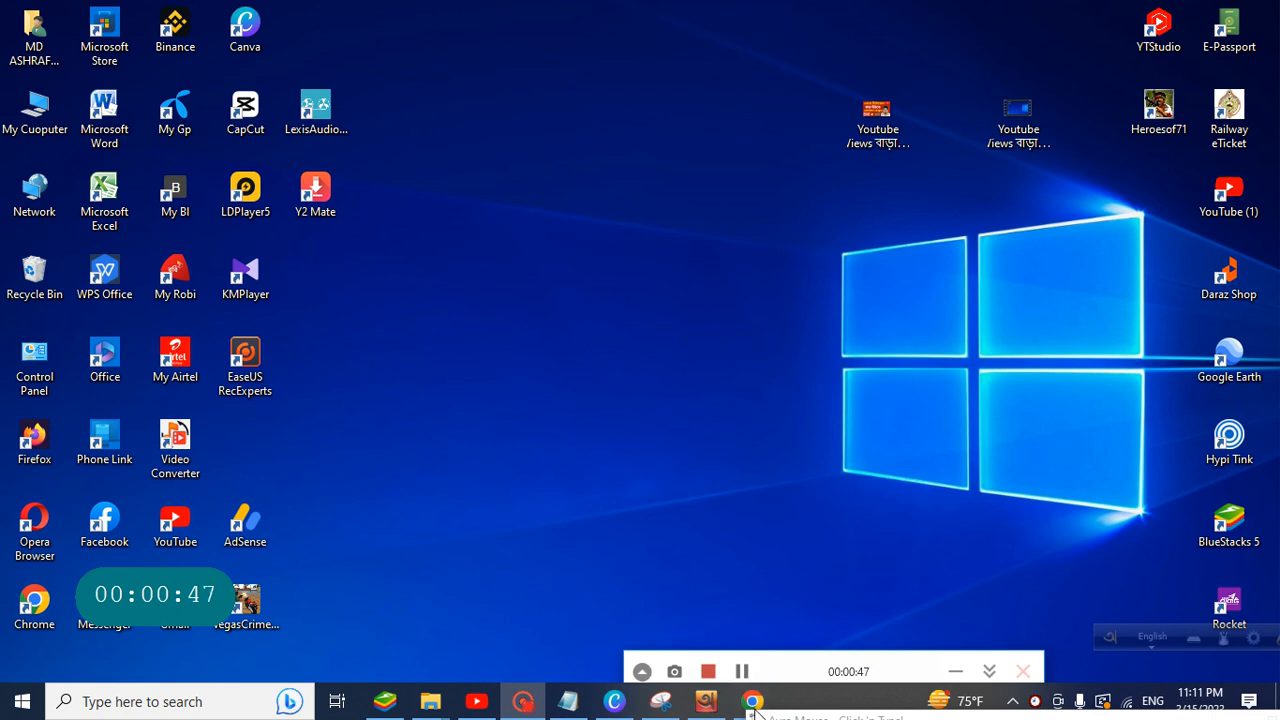
- Switch to Chrome, open YouTube, and go to the channel's Content page in YouTube Studio
{"action": "left_click", "coordinate": [752, 701]}
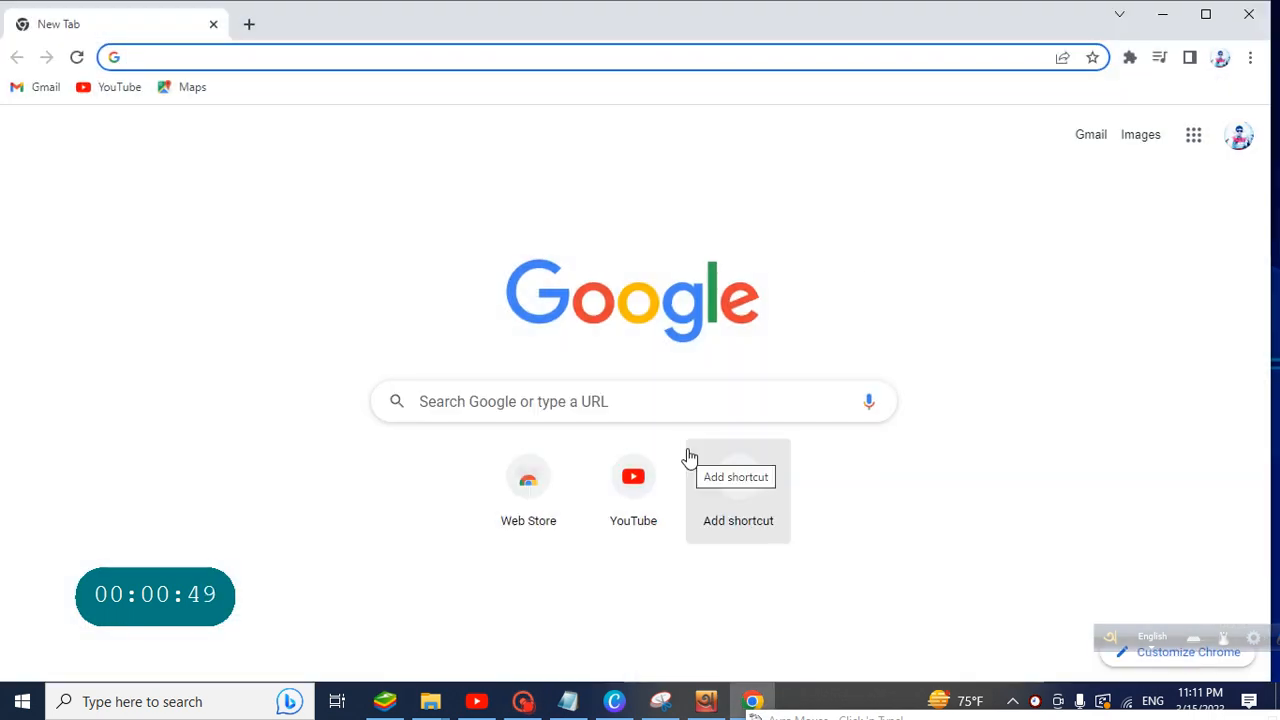
{"action": "left_click", "coordinate": [646, 517]}
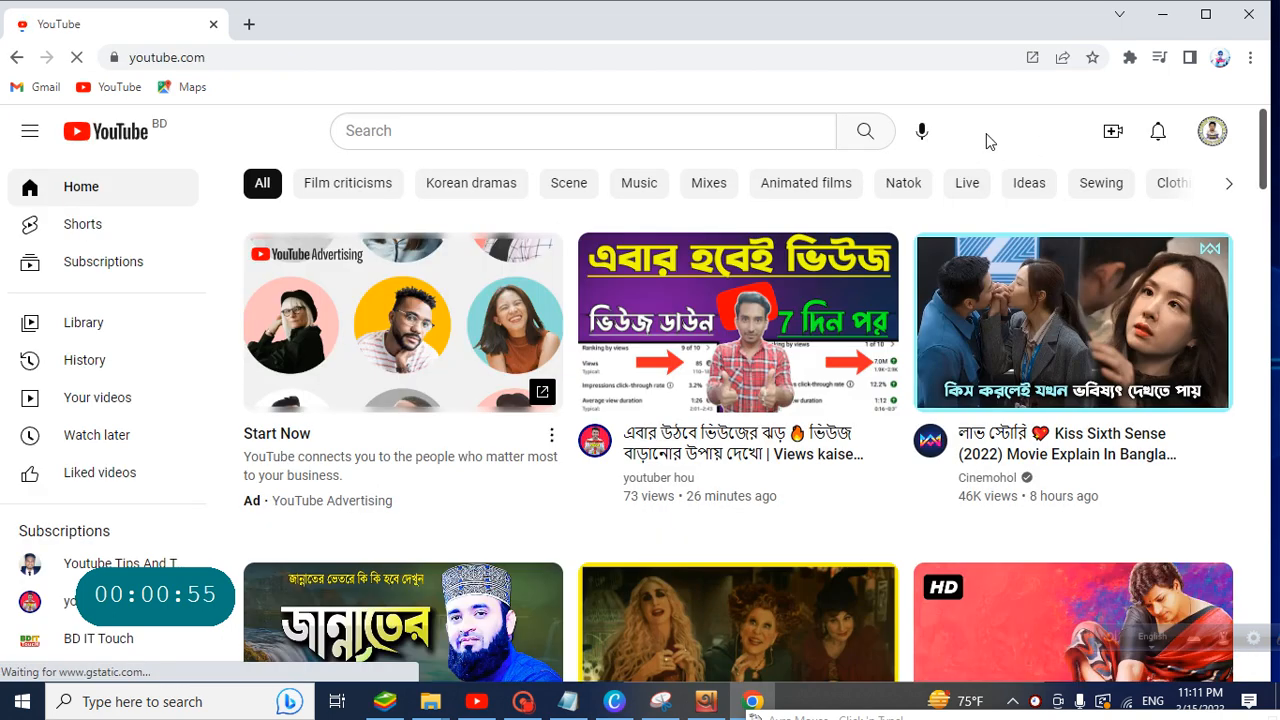
{"action": "left_click", "coordinate": [1213, 134]}
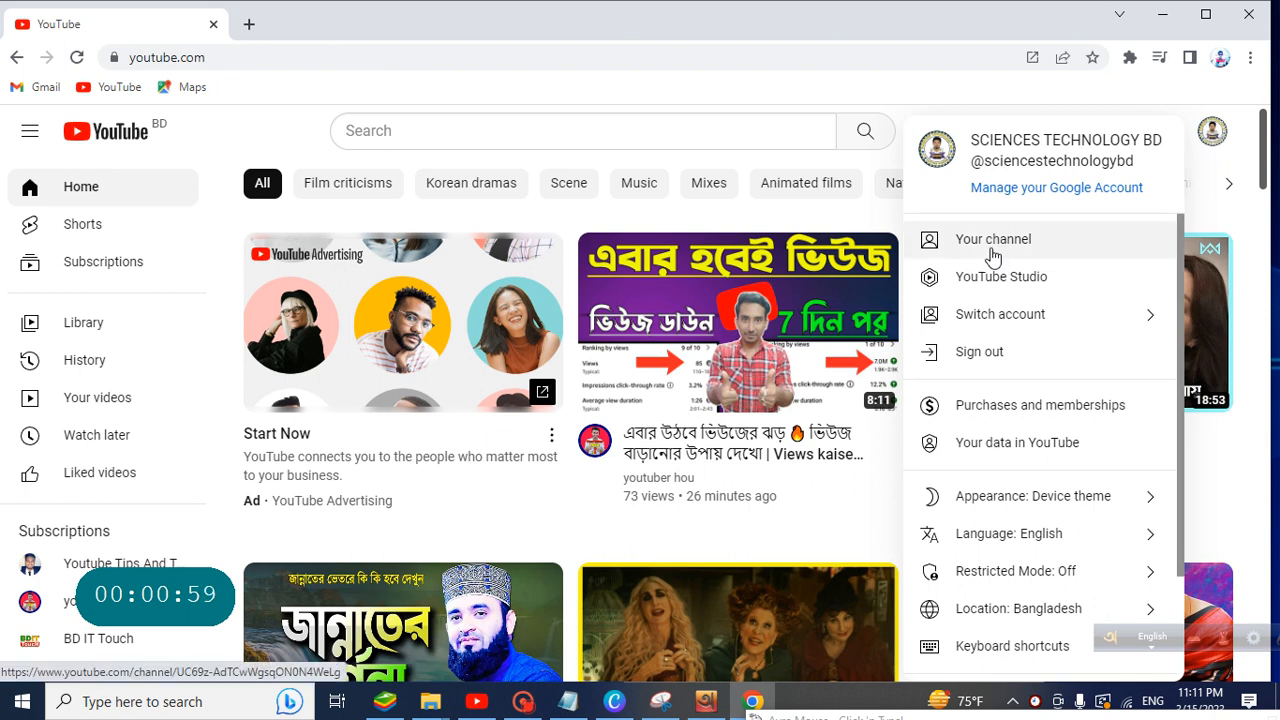
{"action": "left_click", "coordinate": [995, 276]}
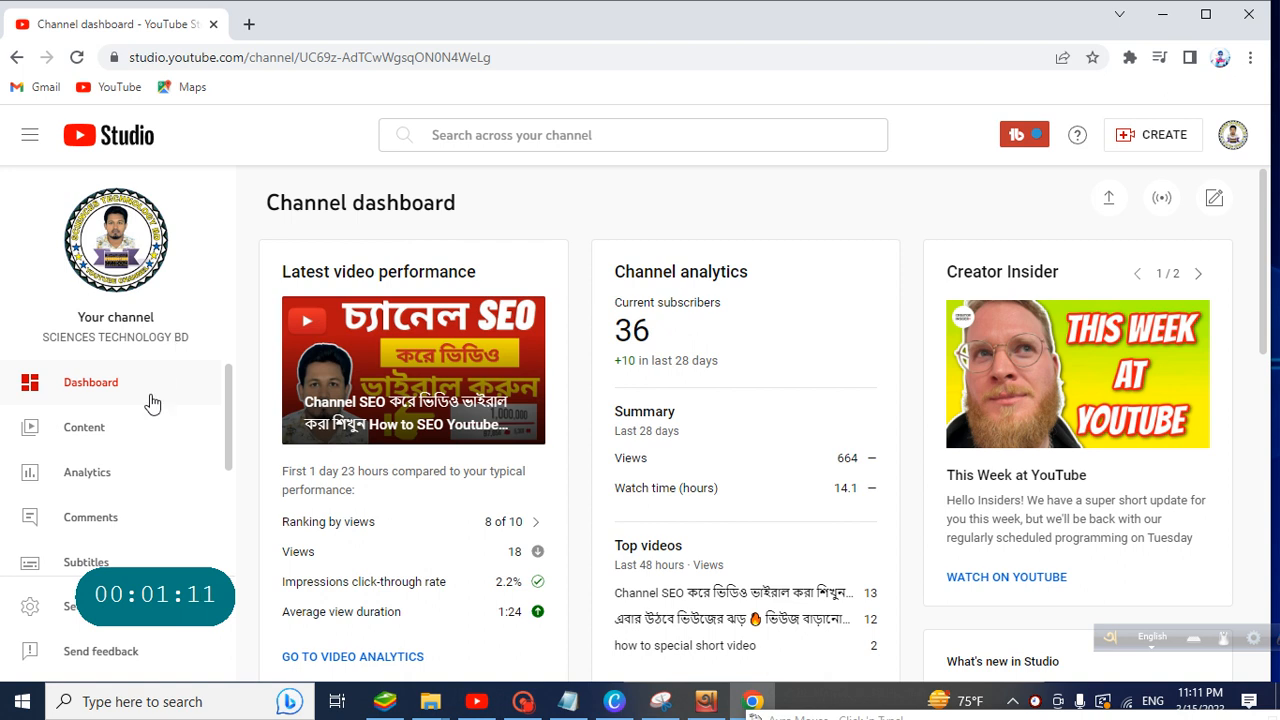
{"action": "left_click", "coordinate": [121, 434]}
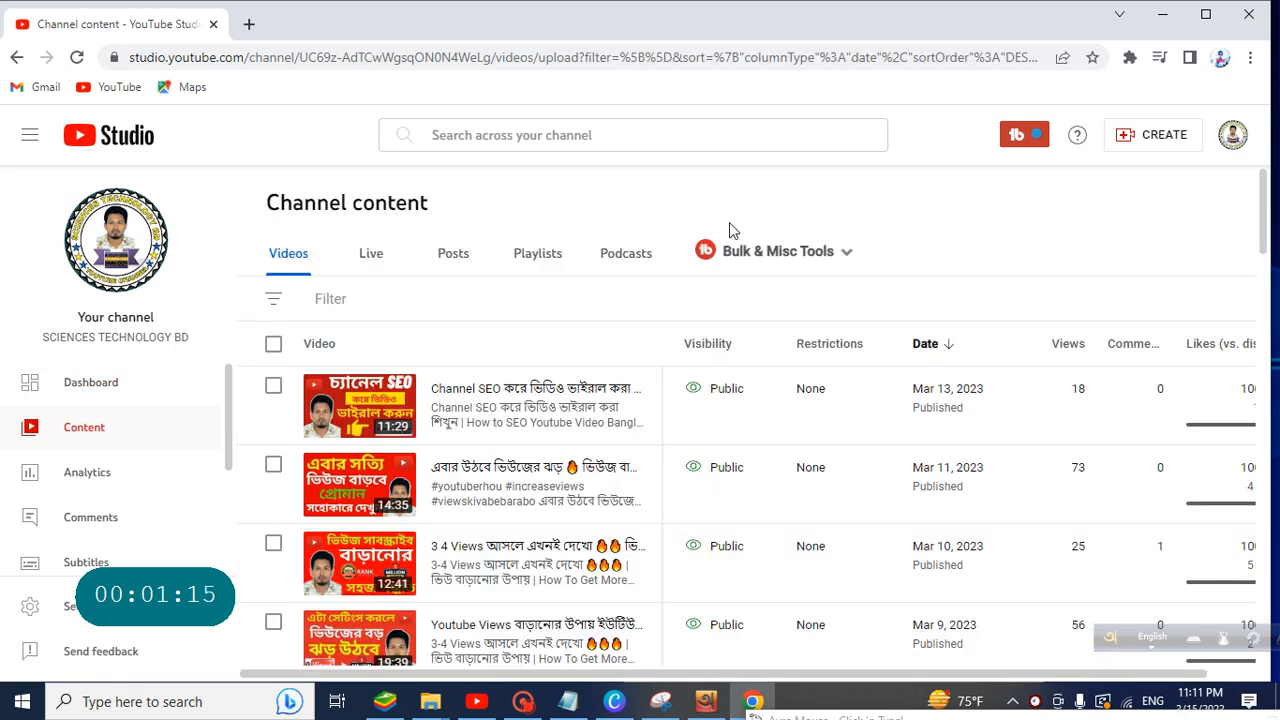
- Start a new video upload with the Desktop video file whose name begins "Youtube Views বাড়ানোর উপায়"
{"action": "left_click", "coordinate": [1146, 142]}
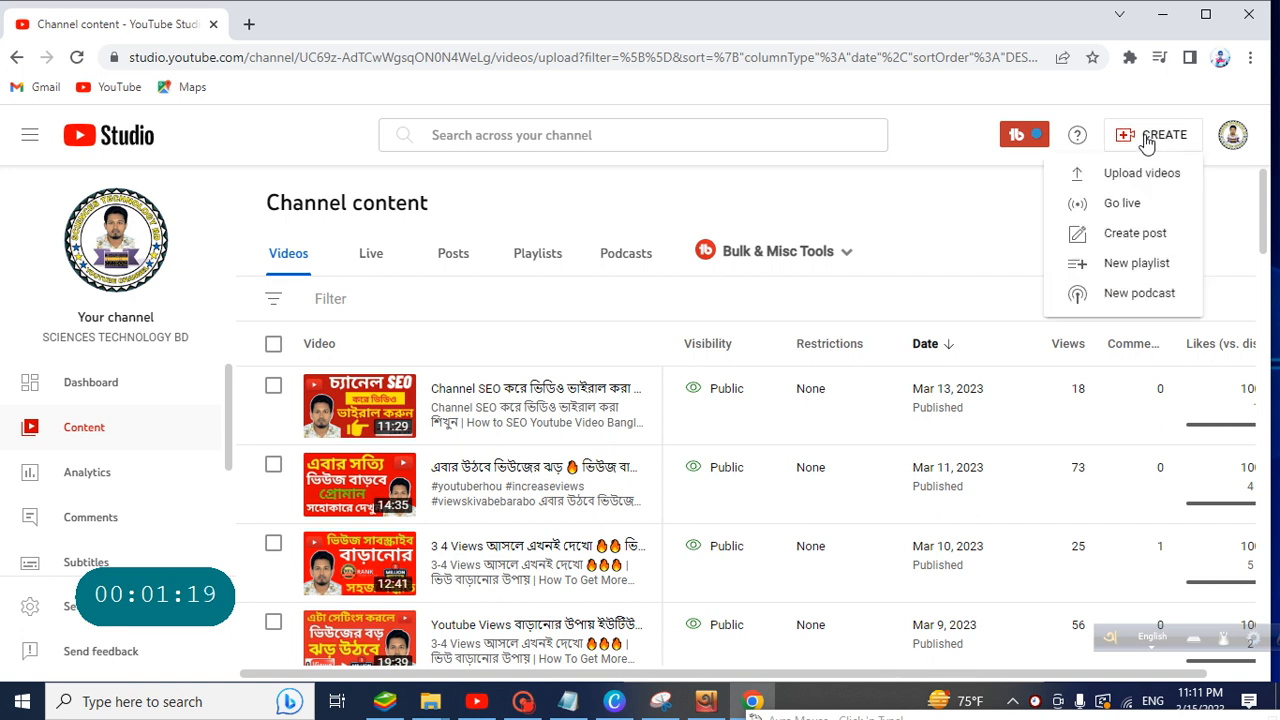
{"action": "left_click", "coordinate": [1120, 174]}
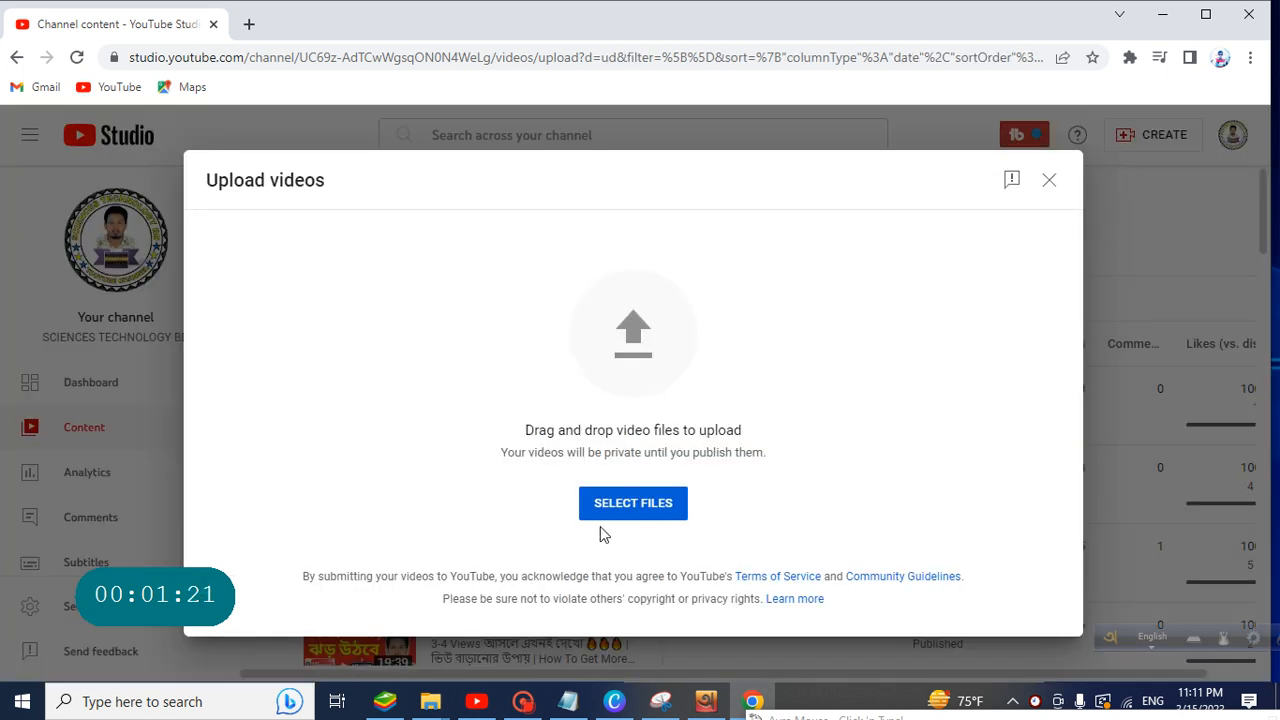
{"action": "left_click", "coordinate": [620, 504]}
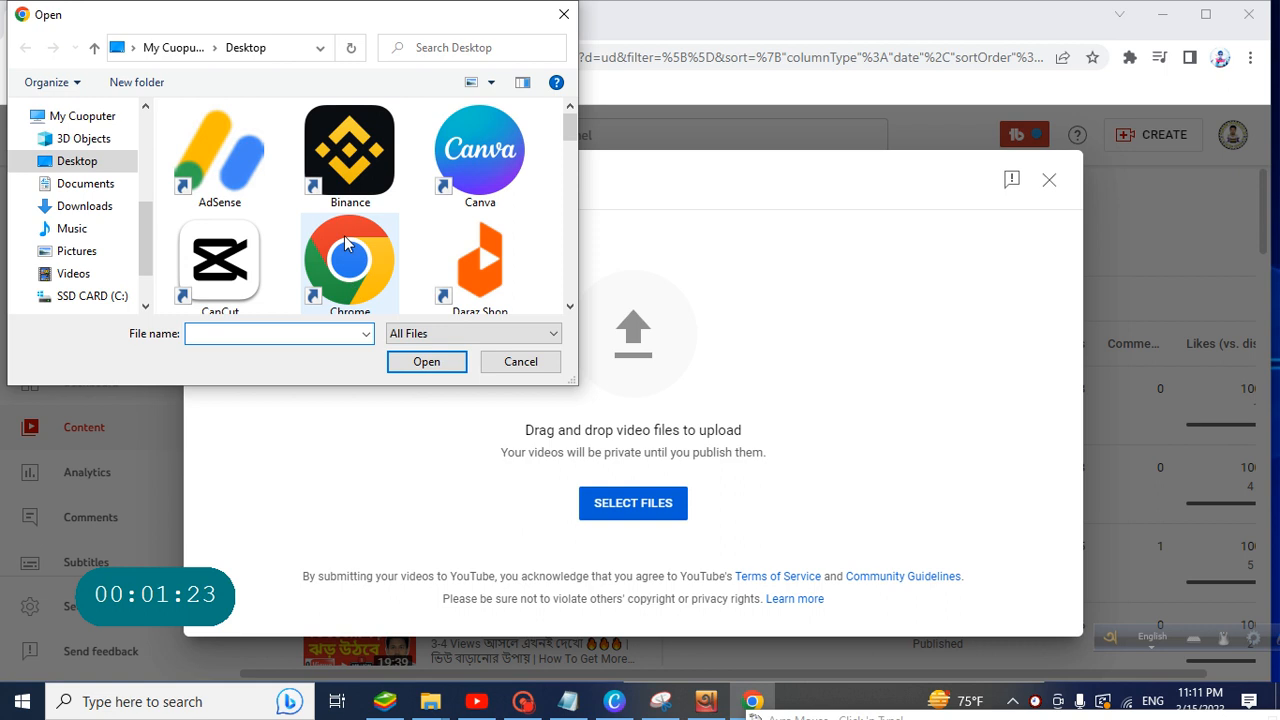
{"action": "scroll", "coordinate": [340, 220], "scroll_direction": "down", "scroll_amount": 3}
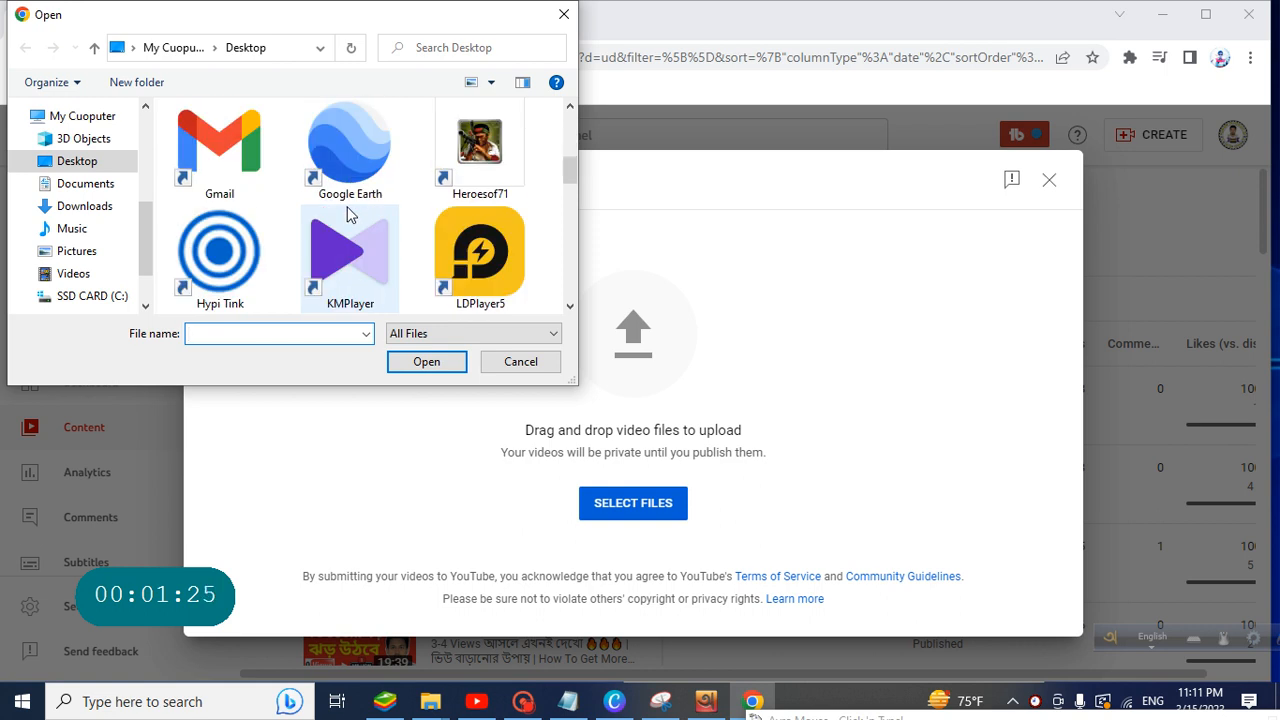
{"action": "scroll", "coordinate": [348, 213], "scroll_direction": "down", "scroll_amount": 12}
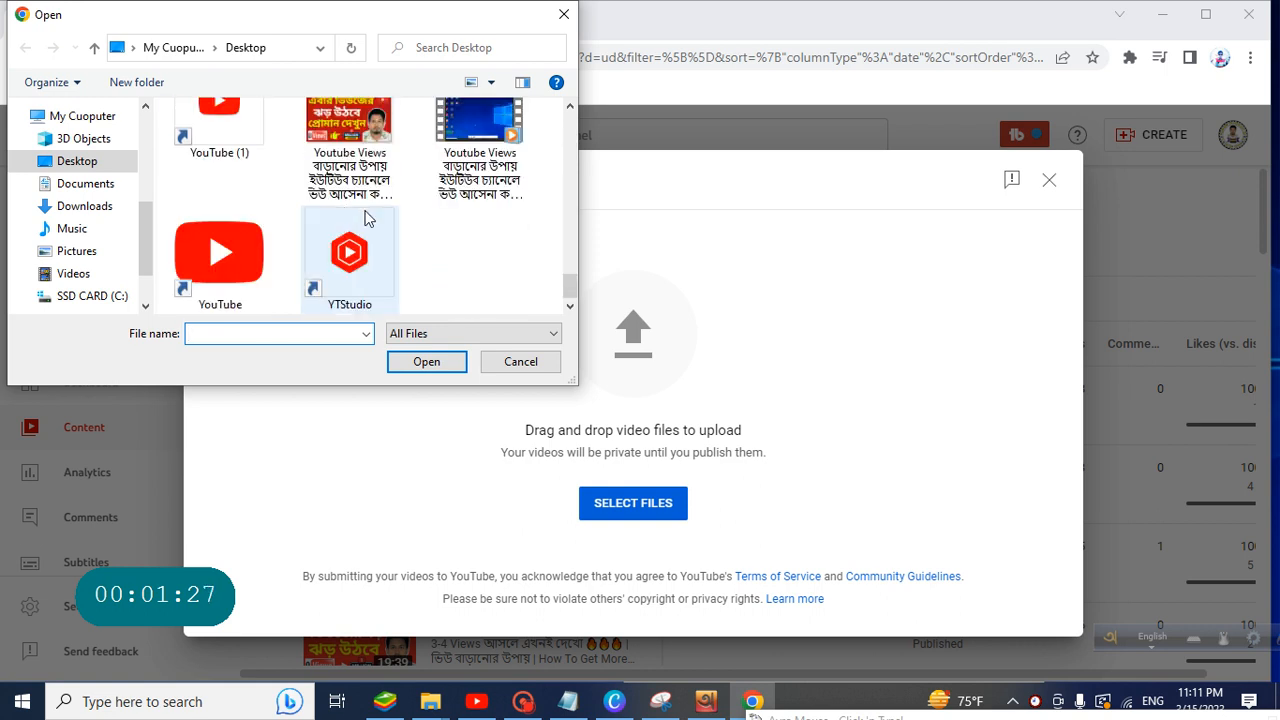
{"action": "left_click", "coordinate": [481, 157]}
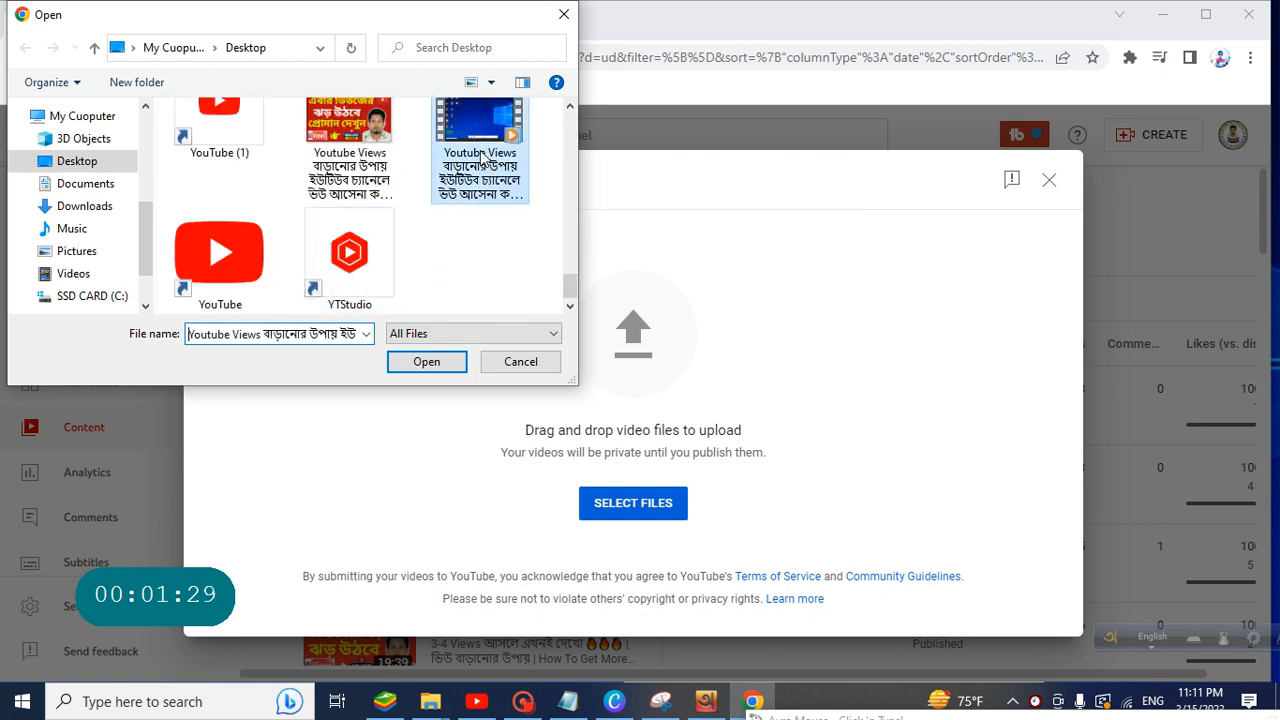
{"action": "left_click", "coordinate": [424, 368]}
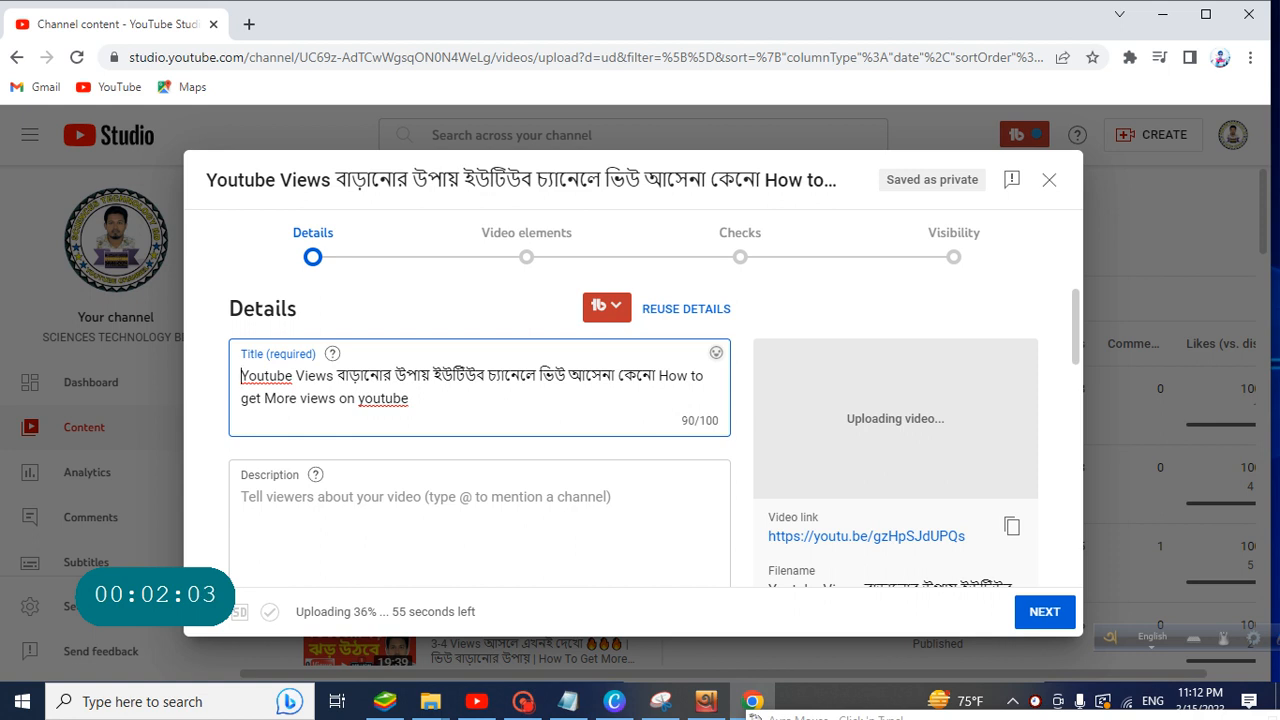
{"action": "left_click", "coordinate": [534, 705]}
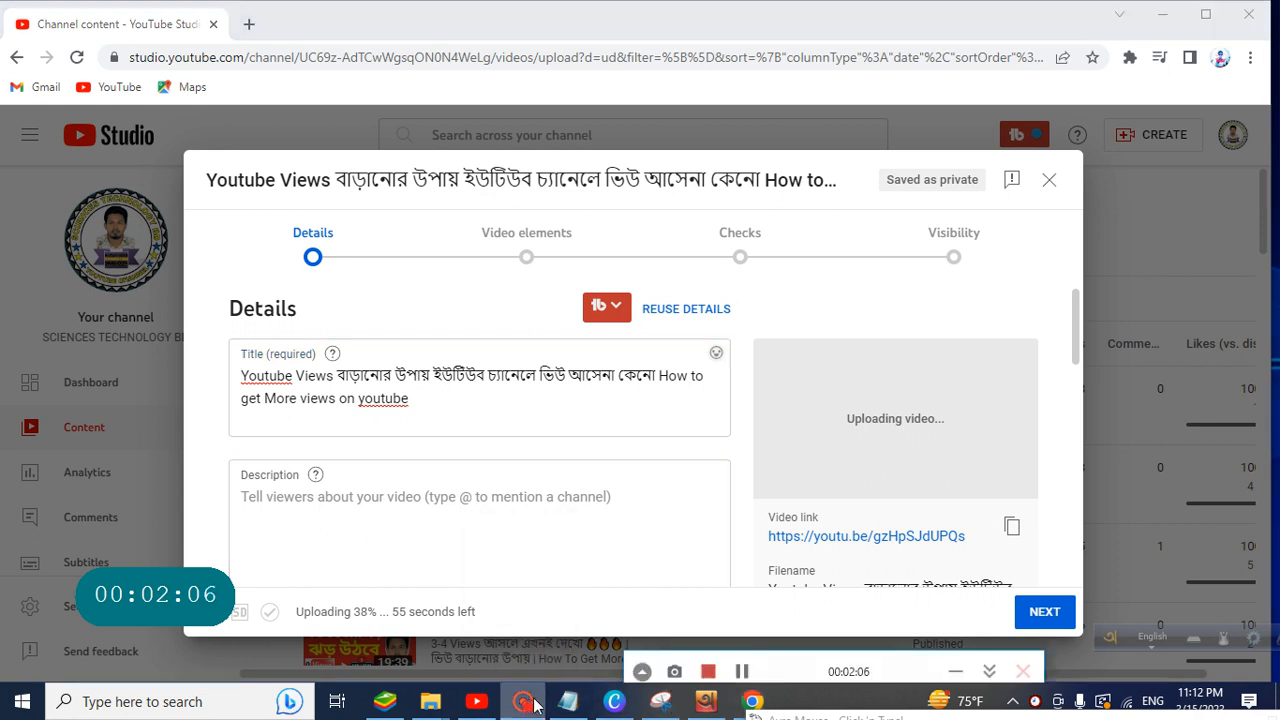
{"action": "left_click", "coordinate": [741, 676]}
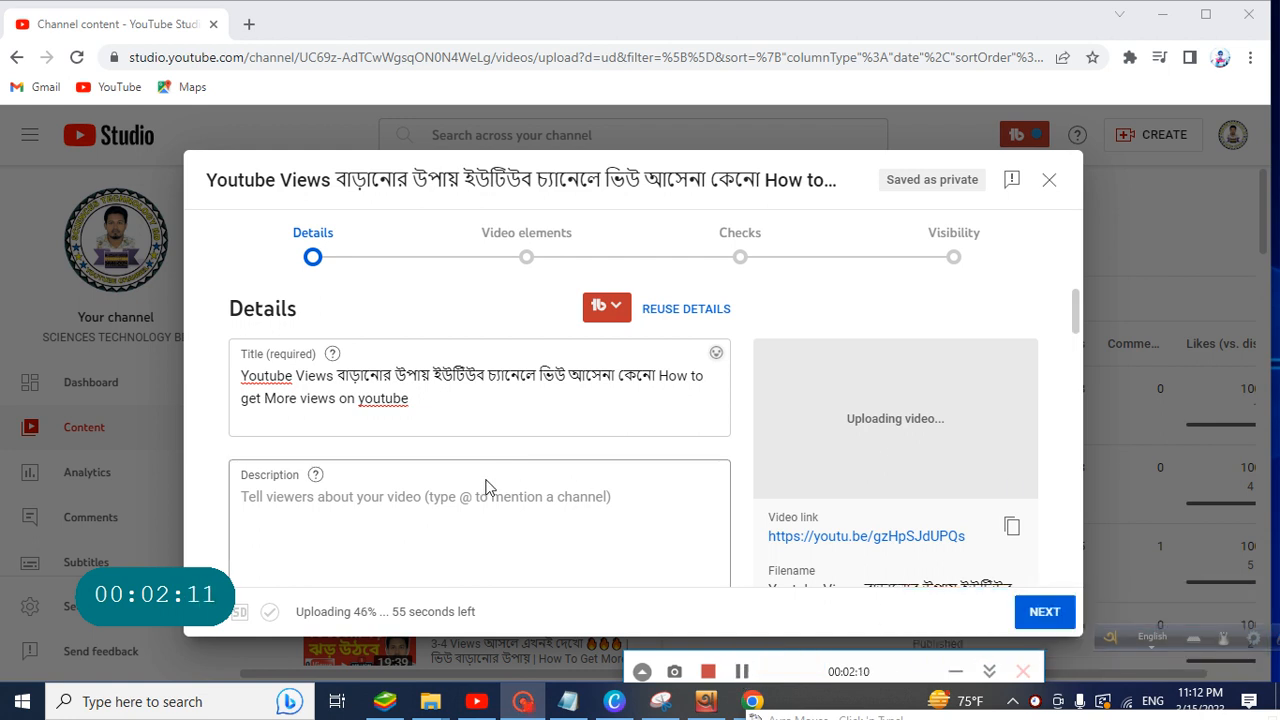
- Paste the copied text beginning "3-4 Views আসলে এখনই দেখো" into the video's description and read through to its closing hashtags
{"action": "scroll", "coordinate": [489, 487], "scroll_direction": "down", "scroll_amount": 1}
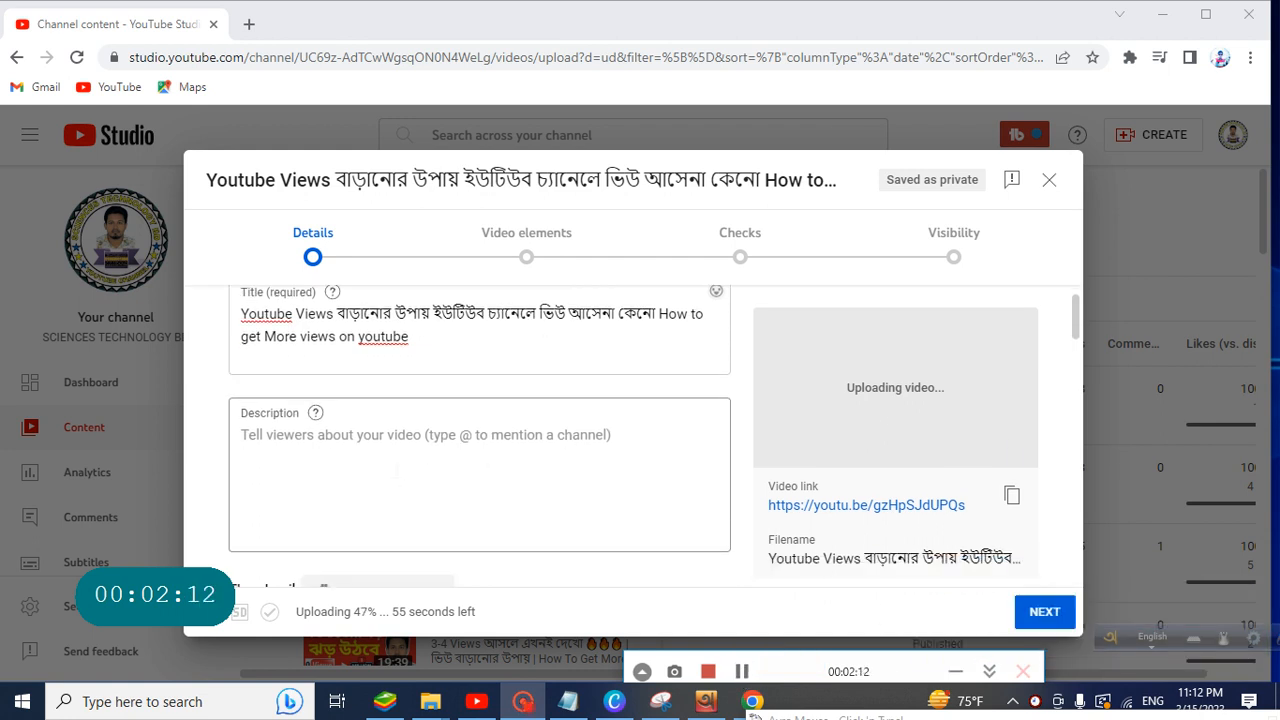
{"action": "left_click", "coordinate": [400, 467]}
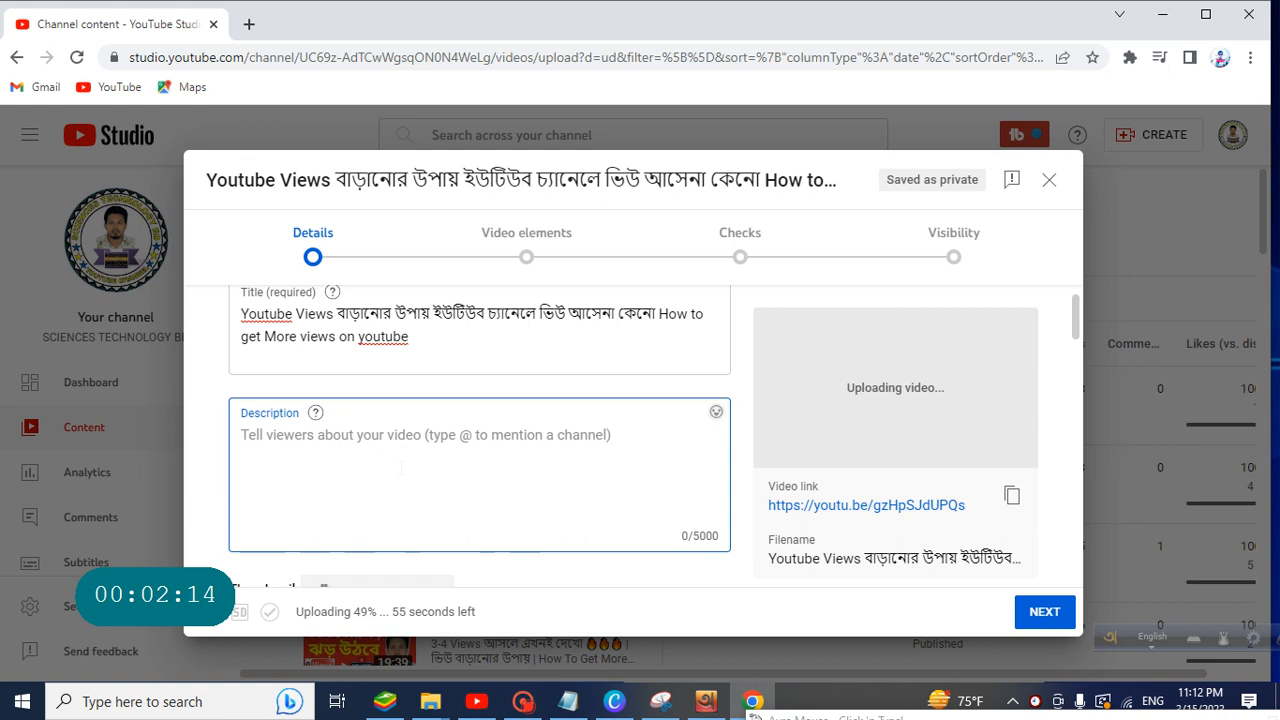
{"action": "right_click", "coordinate": [327, 452]}
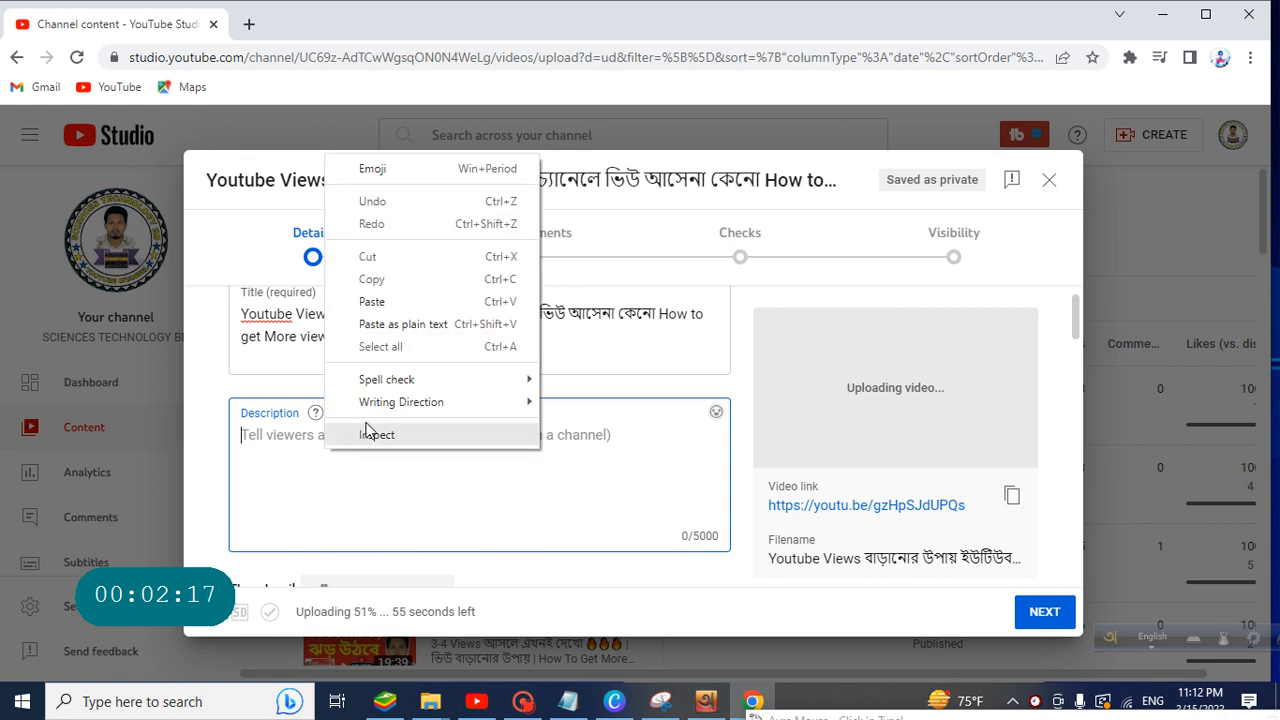
{"action": "left_click", "coordinate": [390, 309]}
{"action": "key", "text": "ctrl+v"}
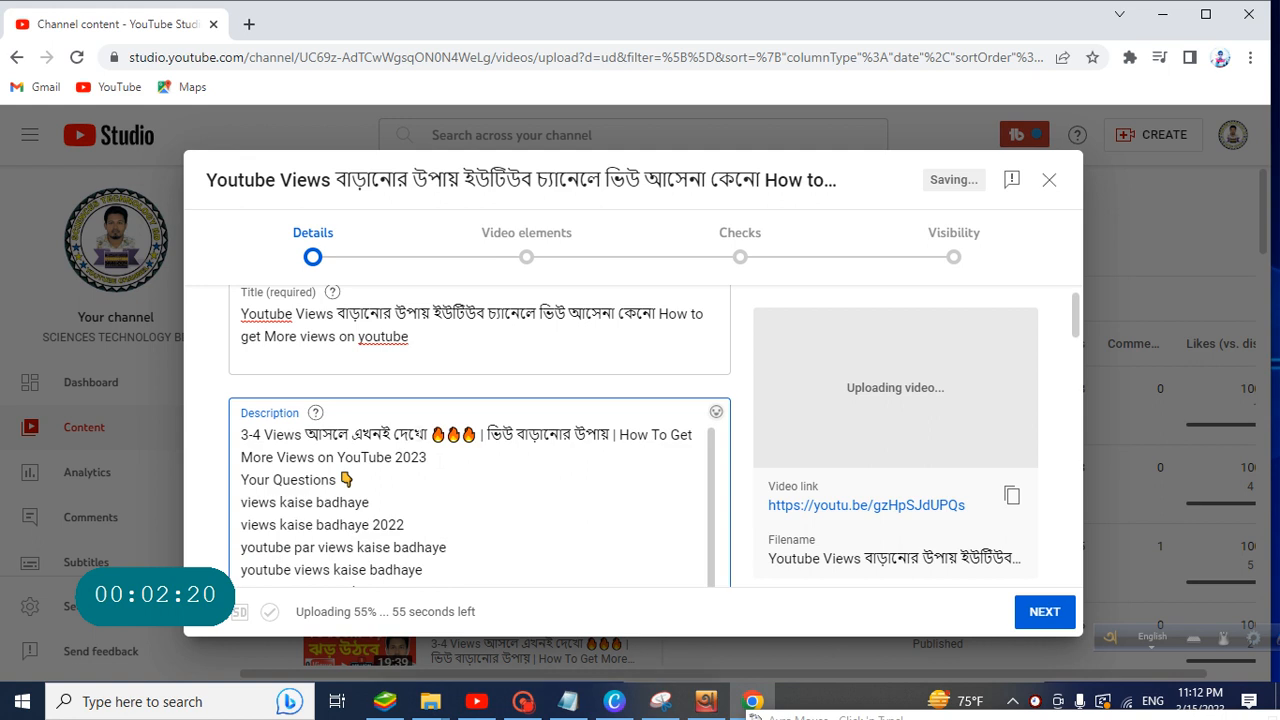
{"action": "scroll", "coordinate": [484, 507], "scroll_direction": "down", "scroll_amount": 10}
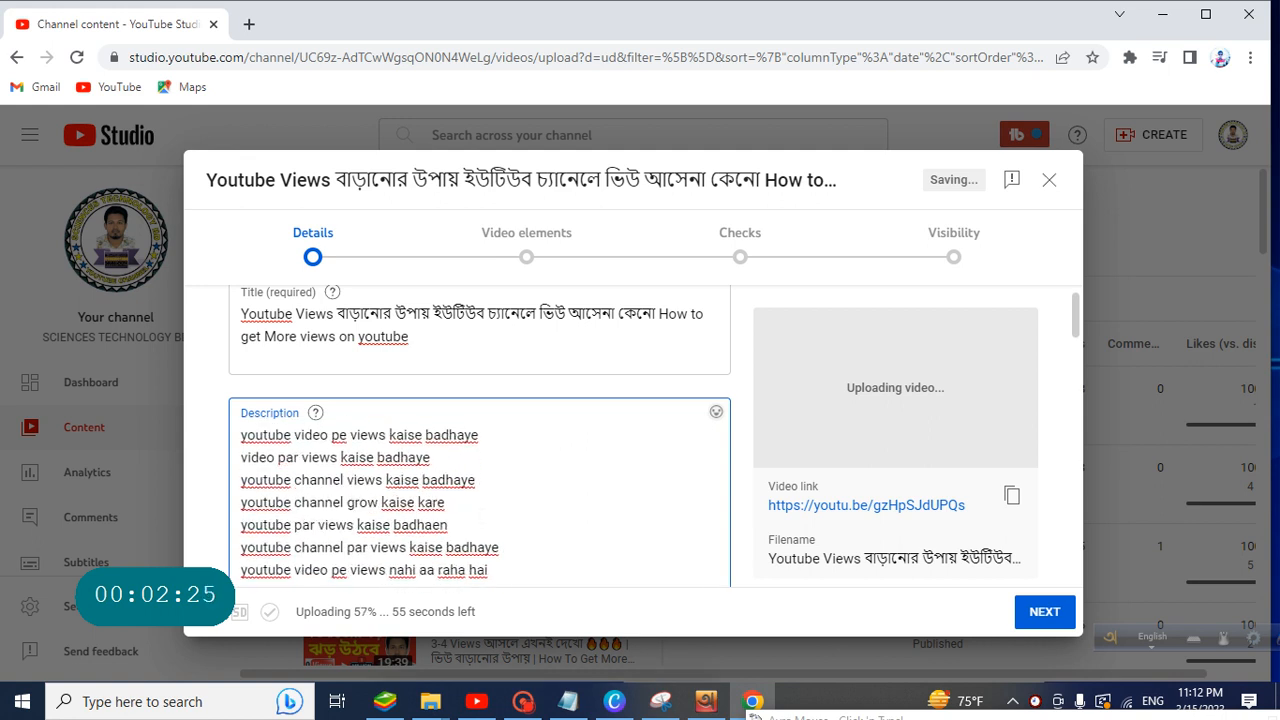
{"action": "scroll", "coordinate": [490, 507], "scroll_direction": "down", "scroll_amount": 10}
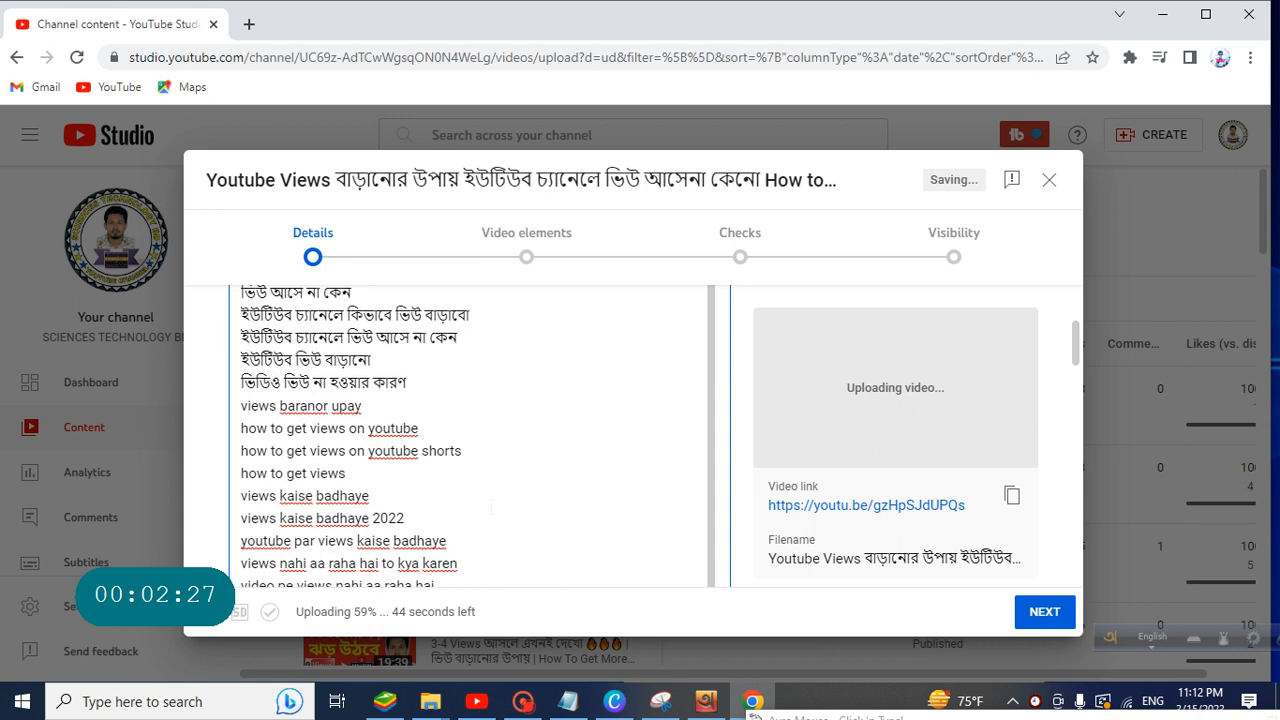
{"action": "scroll", "coordinate": [493, 505], "scroll_direction": "down", "scroll_amount": 6}
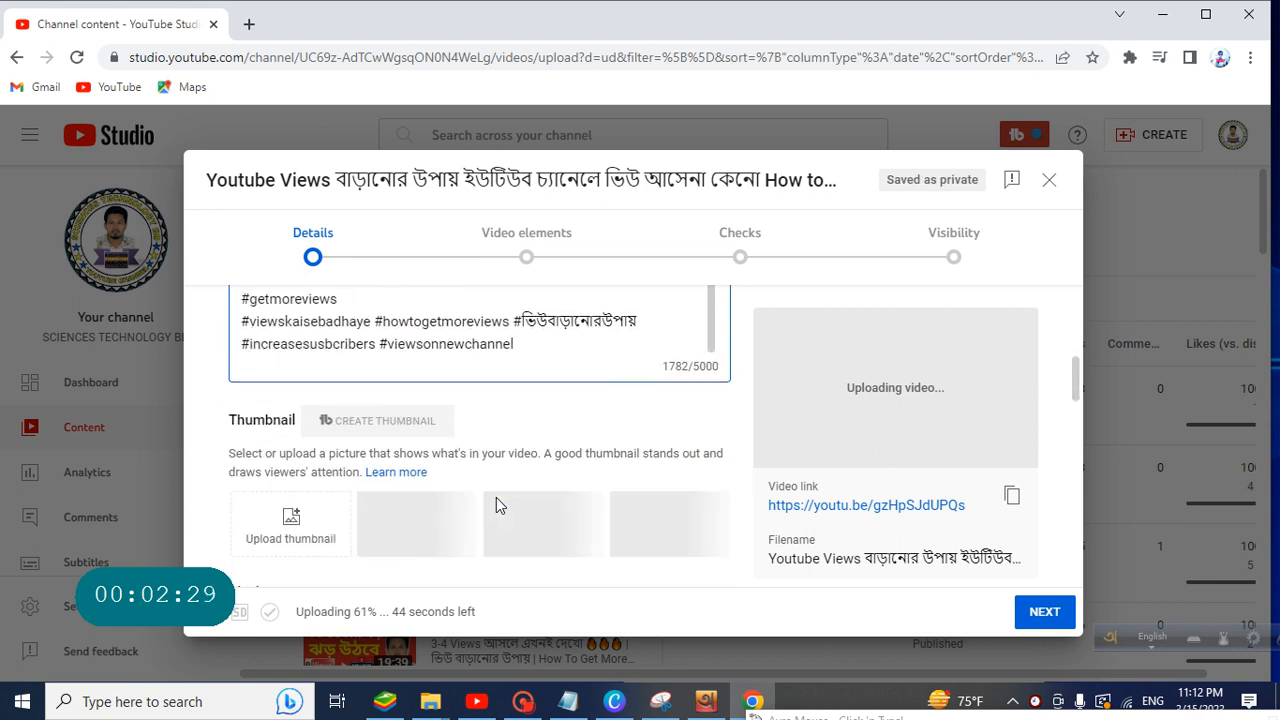
{"action": "scroll", "coordinate": [534, 397], "scroll_direction": "up", "scroll_amount": 1}
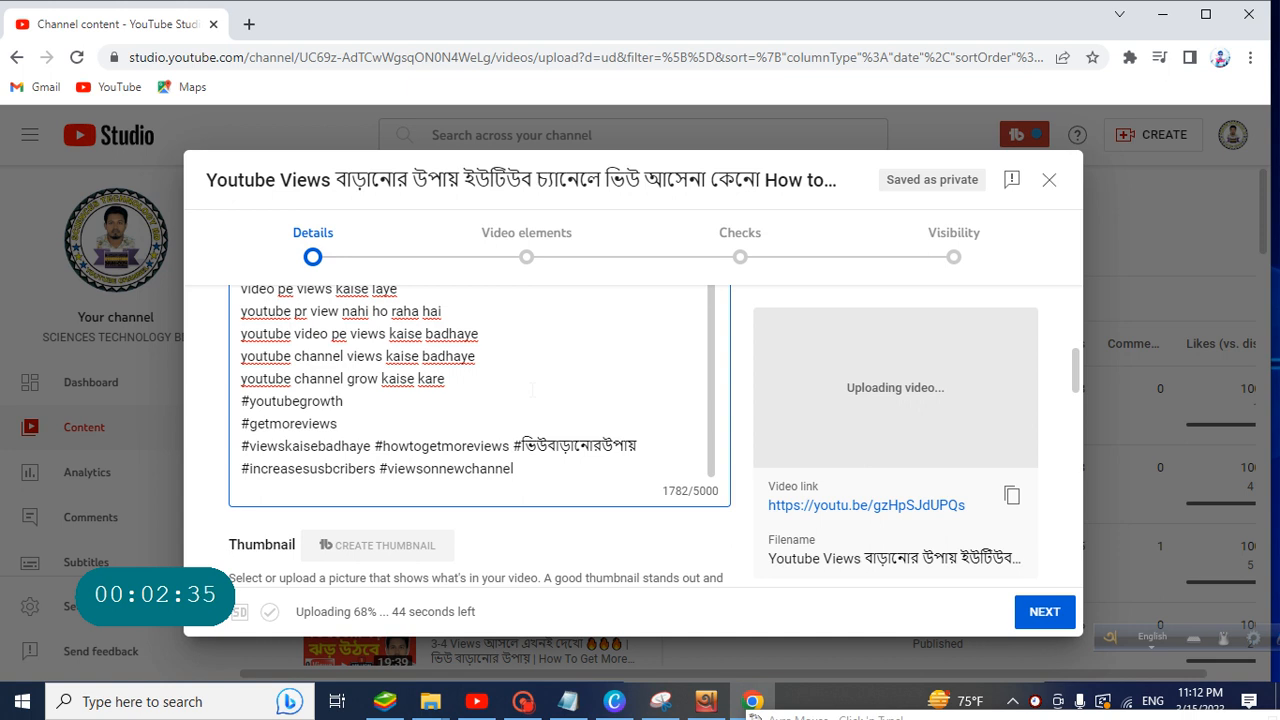
- Add the suggested hashtag #sciencestechnologybd on a new line at the end of the description, followed by two line breaks
{"action": "key", "text": "Return"}
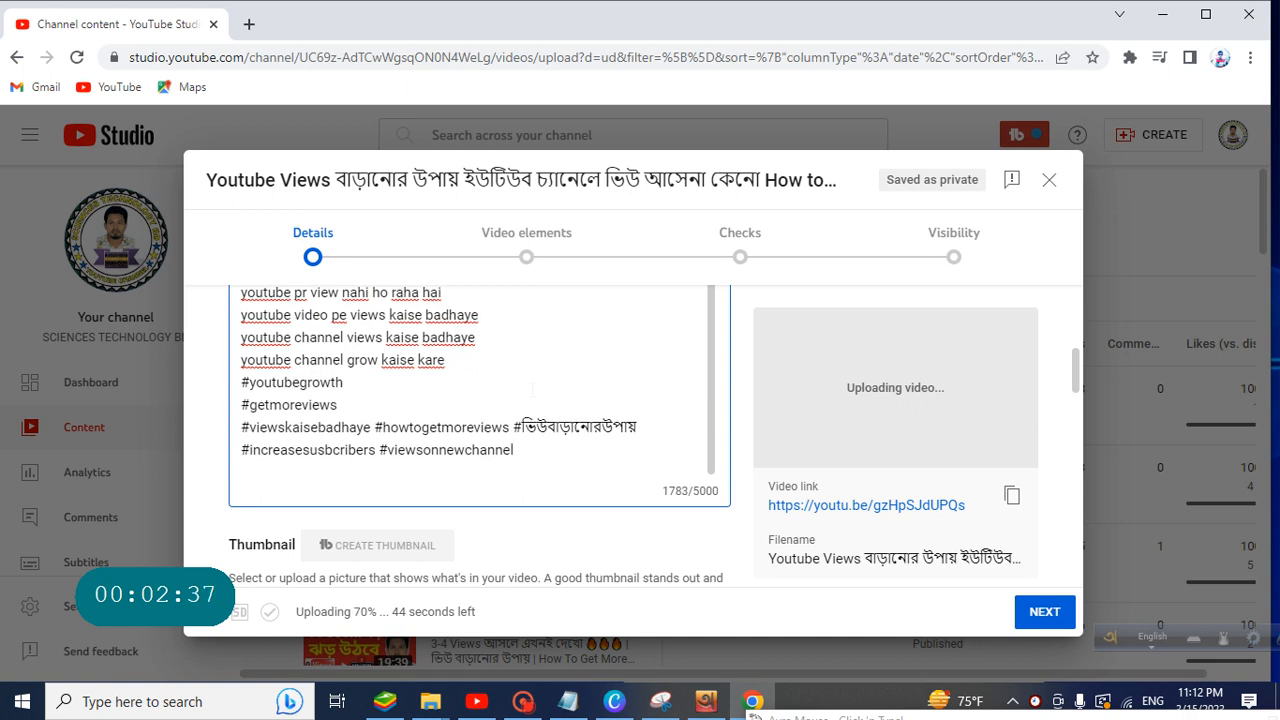
{"action": "type", "text": "#"}
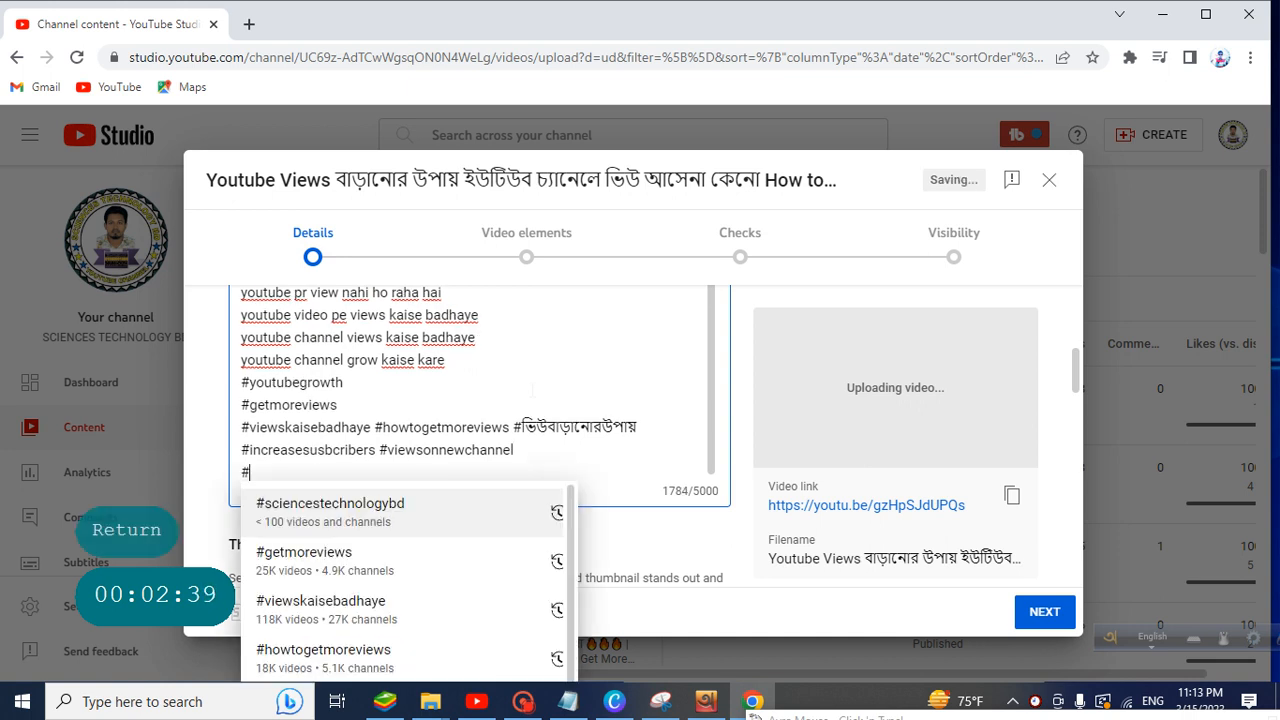
{"action": "left_click", "coordinate": [394, 505]}
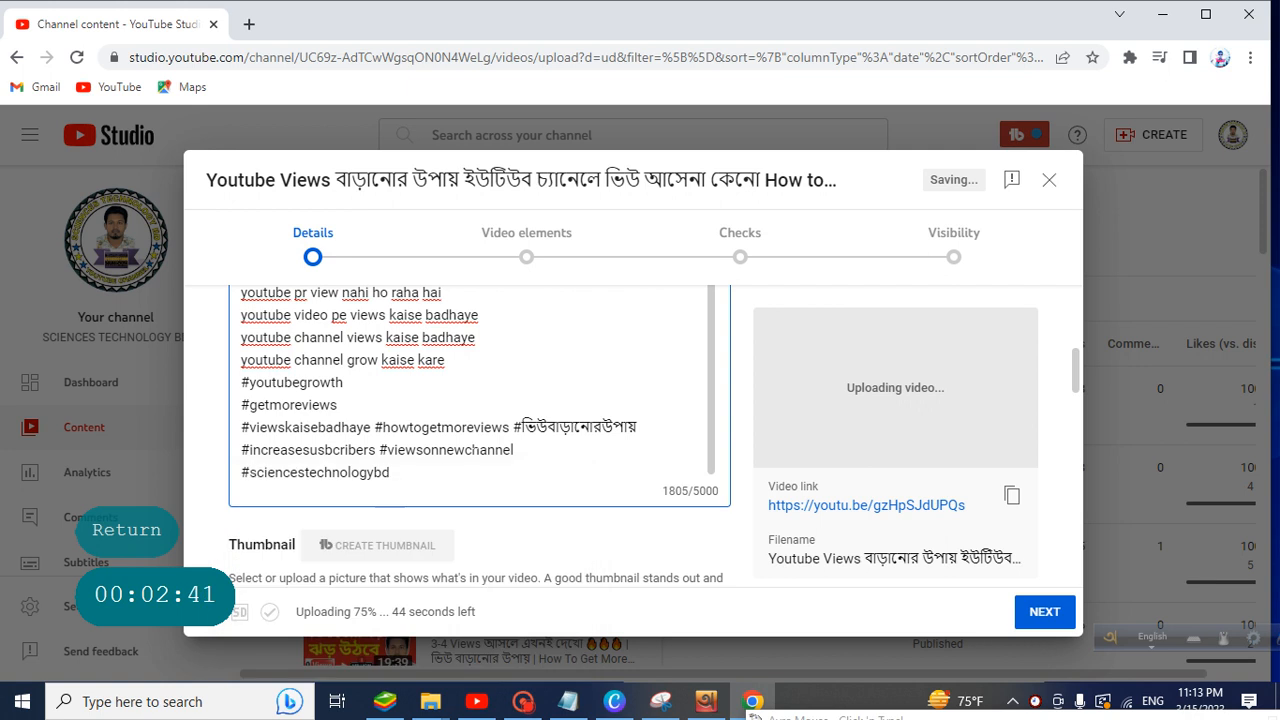
{"action": "key", "text": "Return"}
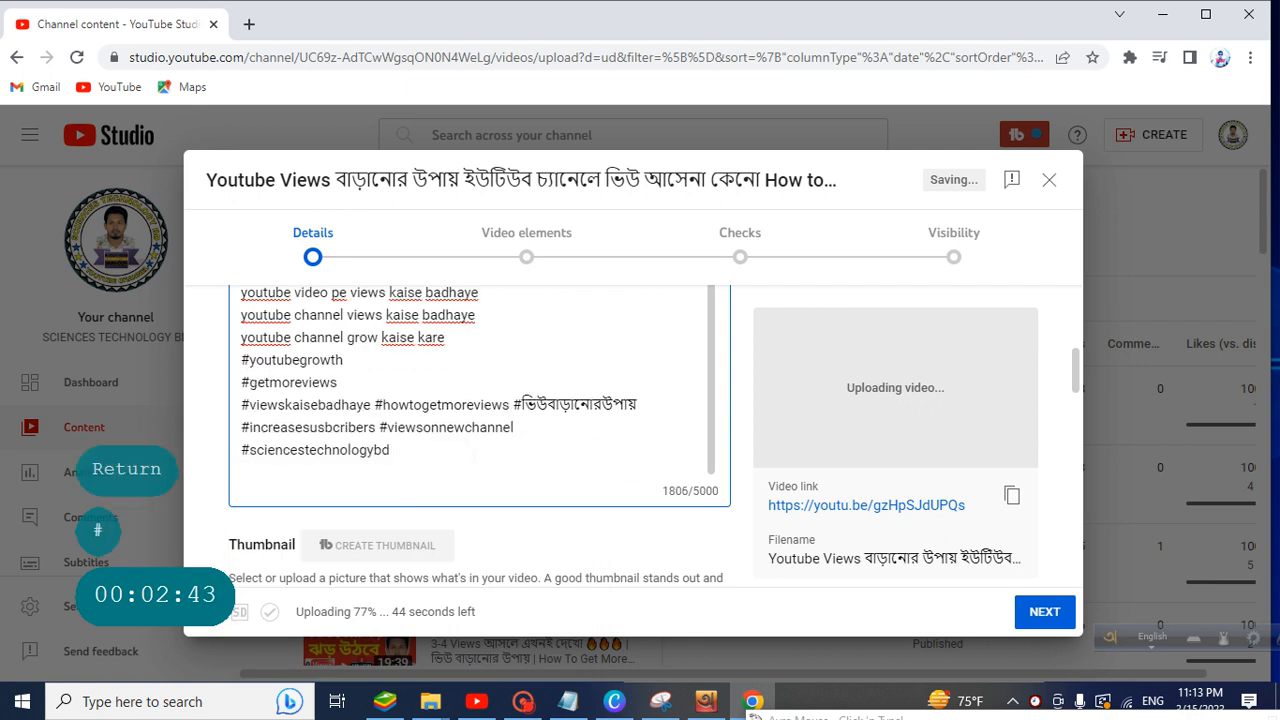
{"action": "key", "text": "Return"}
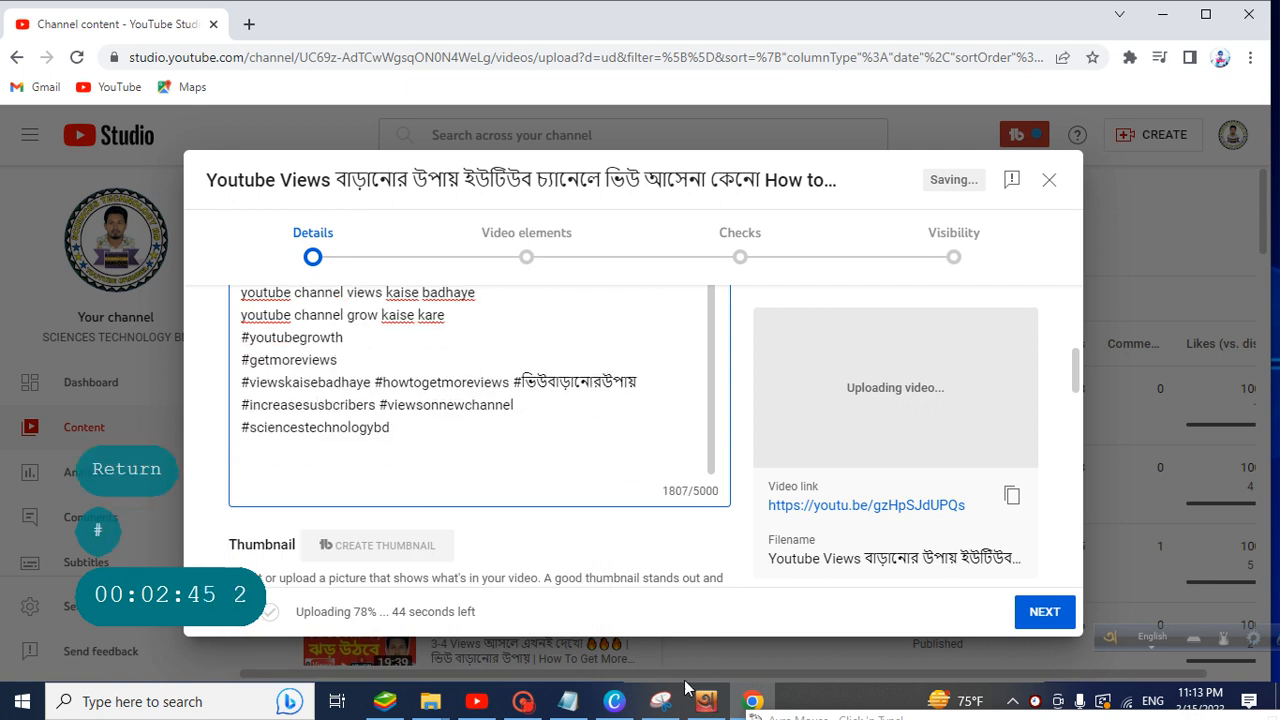
{"action": "left_click", "coordinate": [540, 702]}
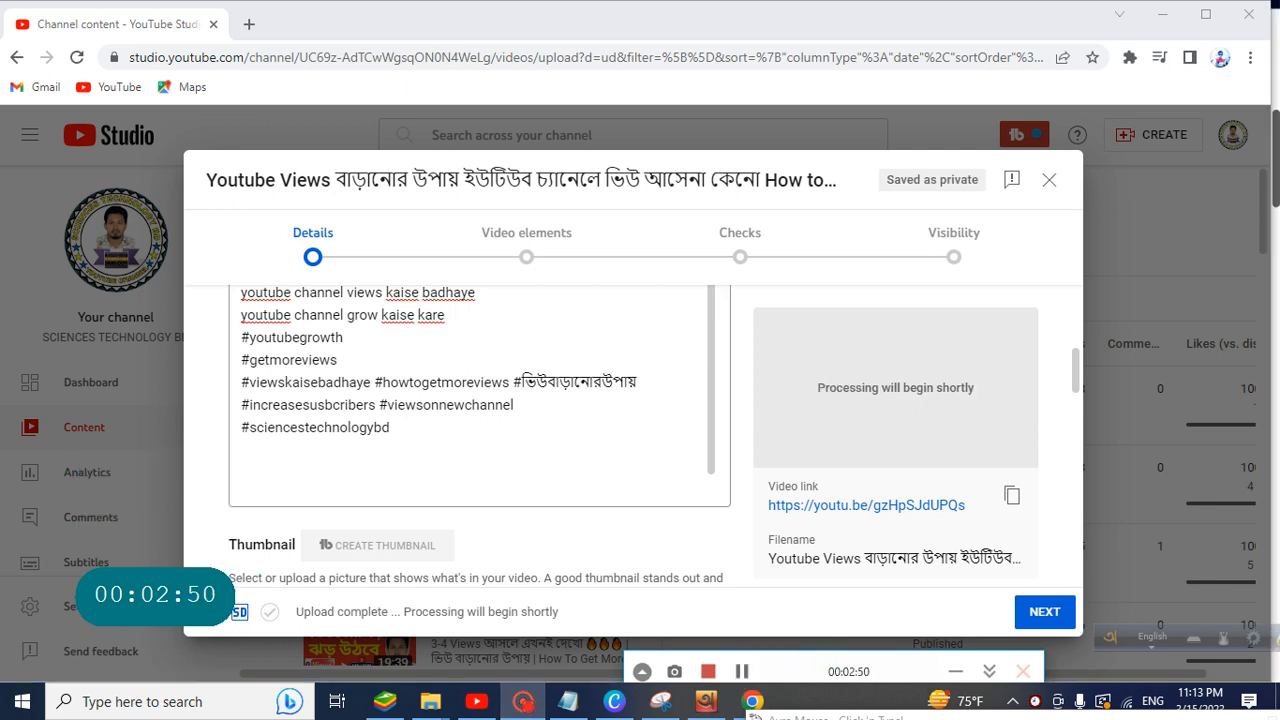
{"action": "scroll", "coordinate": [440, 410], "scroll_direction": "up", "scroll_amount": 2}
{"action": "scroll", "coordinate": [440, 410], "scroll_direction": "down", "scroll_amount": 2}
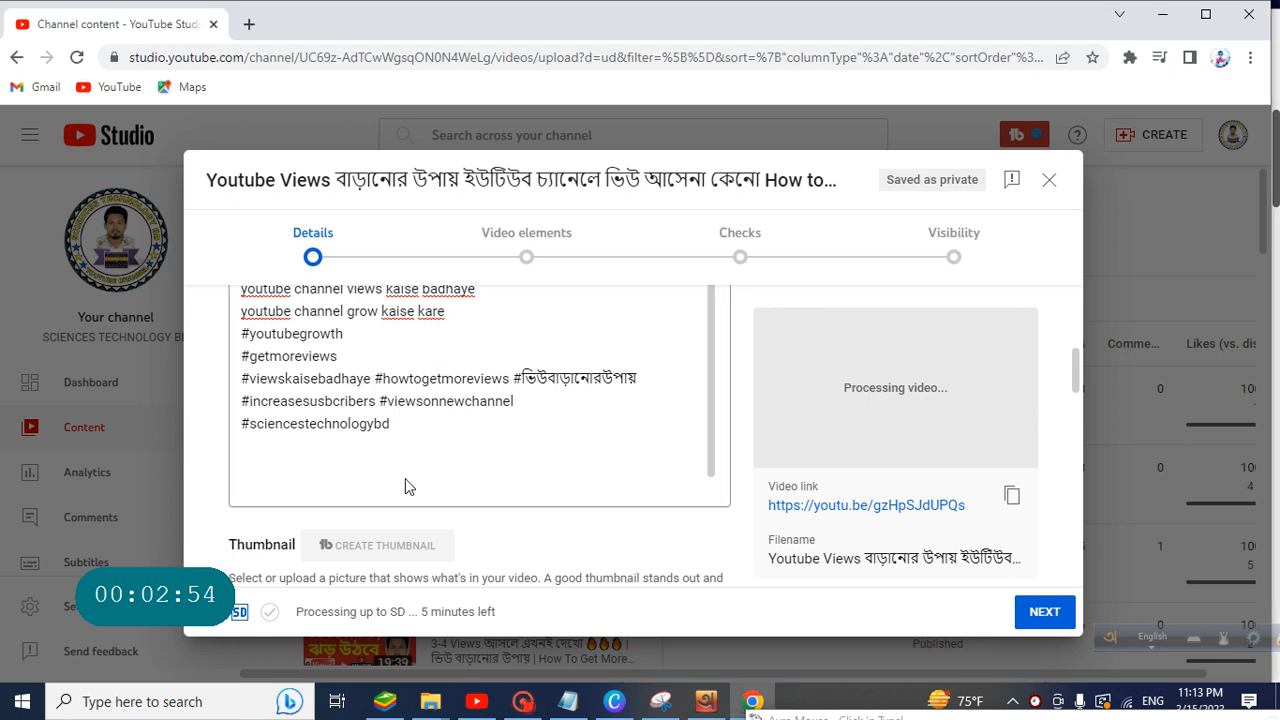
- Upload the Desktop image whose name begins "Youtube Views বাড়ানোর উপায়" as the video's custom thumbnail
{"action": "scroll", "coordinate": [410, 487], "scroll_direction": "down", "scroll_amount": 2}
{"action": "left_click", "coordinate": [290, 422]}
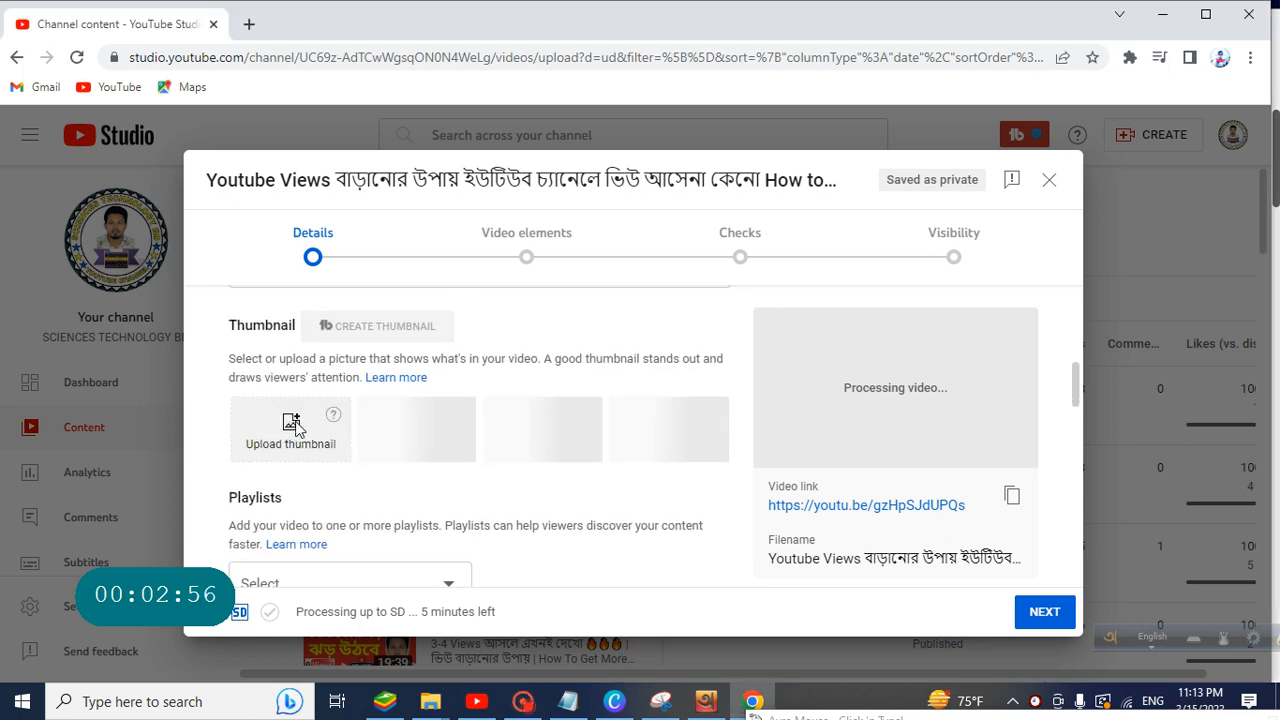
{"action": "left_click", "coordinate": [219, 180]}
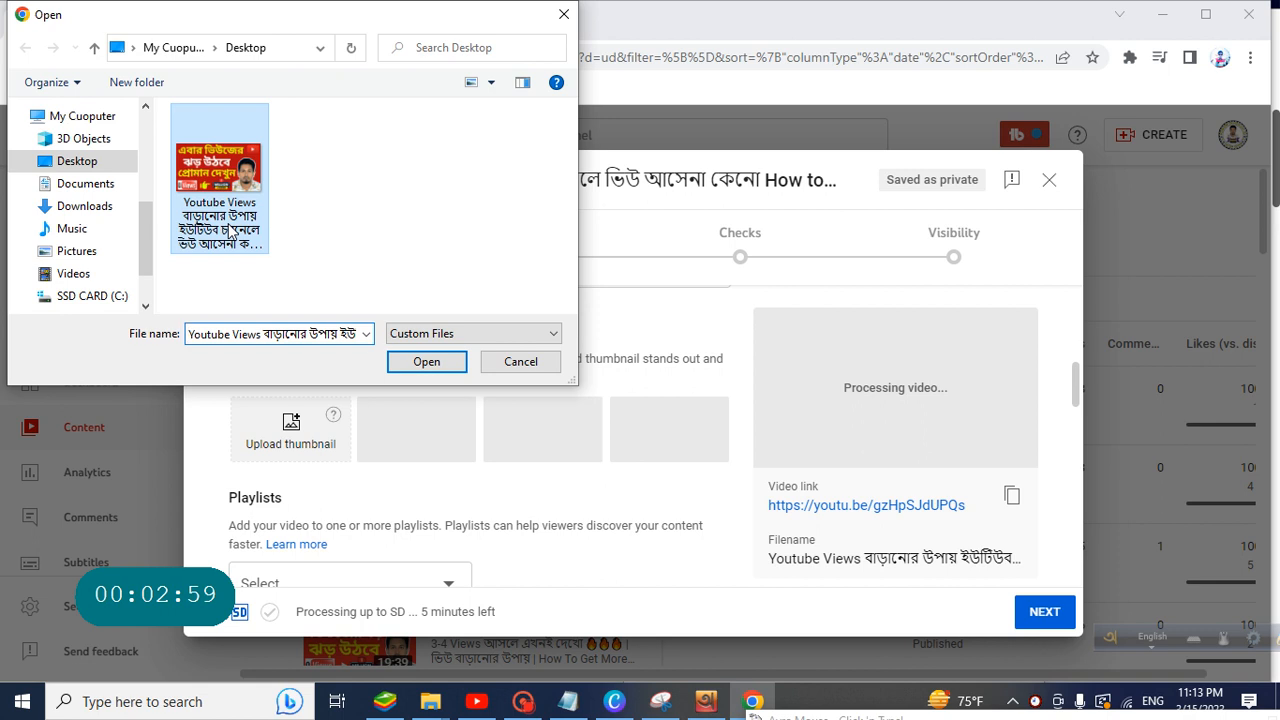
{"action": "left_click", "coordinate": [426, 362]}
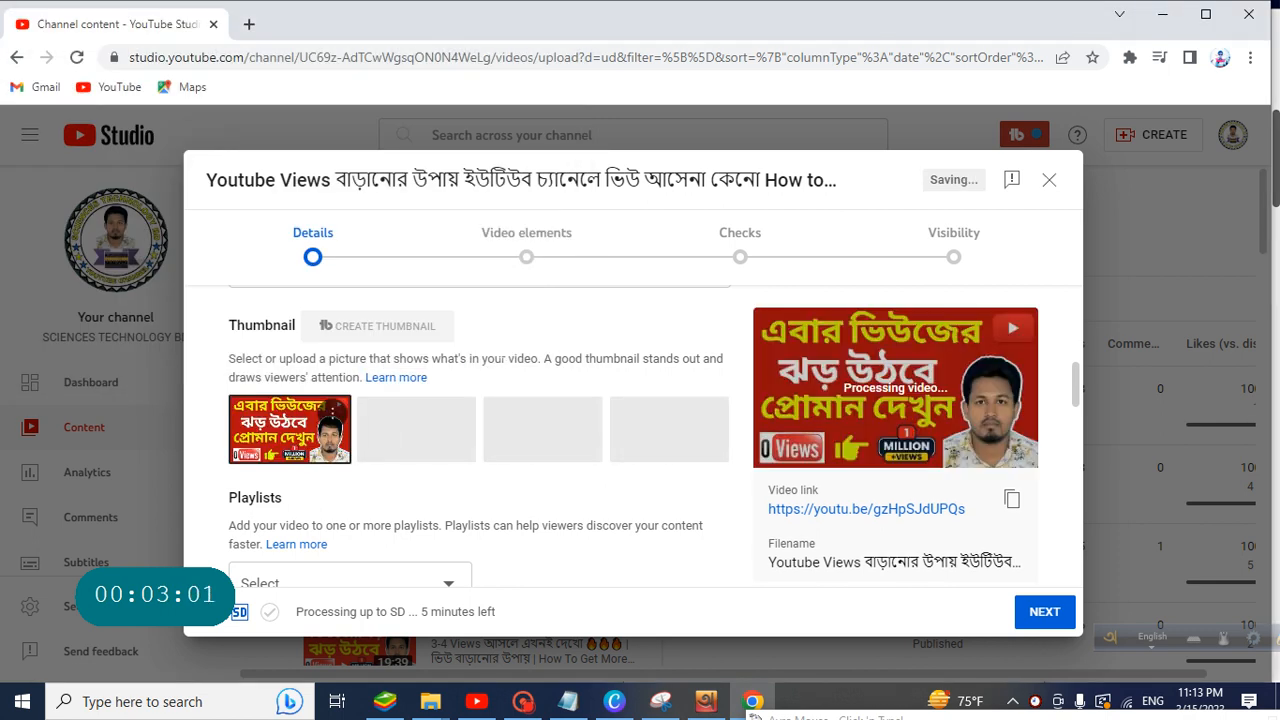
- Look through the video's detail settings from playlists and audience down to the recommended tags, and return to the thumbnail section
{"action": "scroll", "coordinate": [526, 365], "scroll_direction": "down", "scroll_amount": 4}
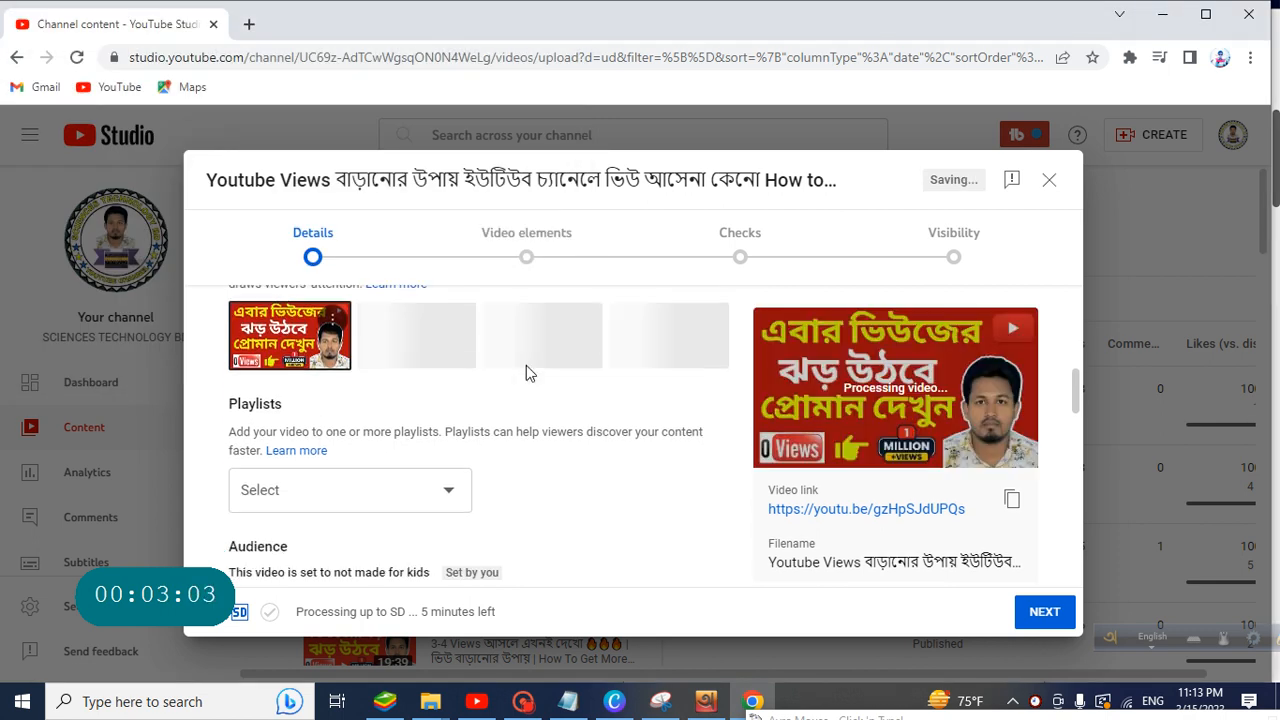
{"action": "scroll", "coordinate": [516, 413], "scroll_direction": "down", "scroll_amount": 5}
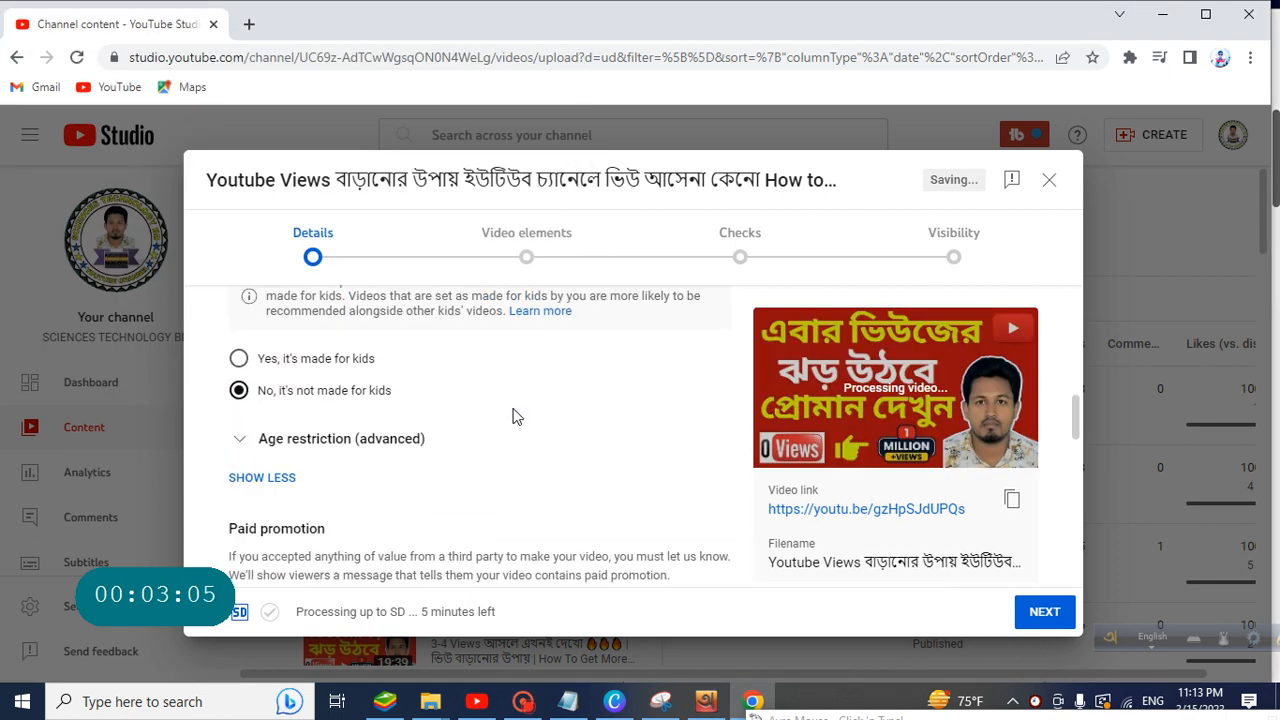
{"action": "scroll", "coordinate": [500, 450], "scroll_direction": "down", "scroll_amount": 3}
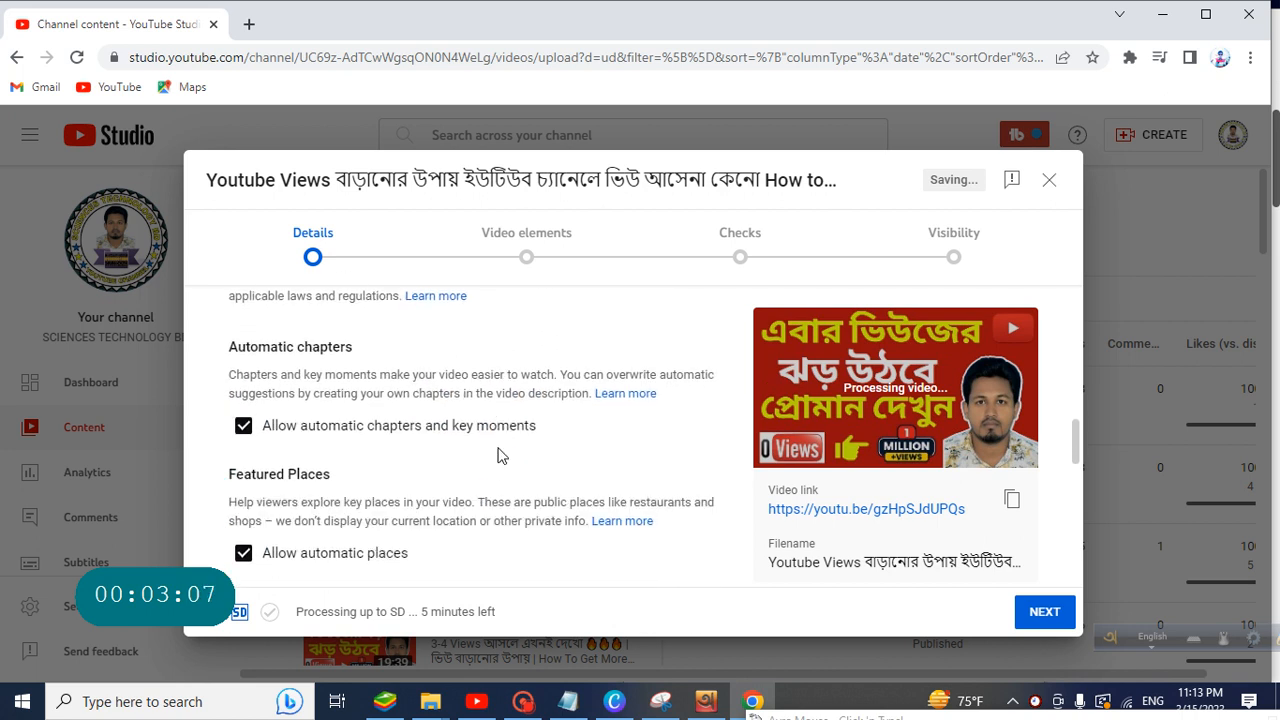
{"action": "scroll", "coordinate": [496, 470], "scroll_direction": "down", "scroll_amount": 2}
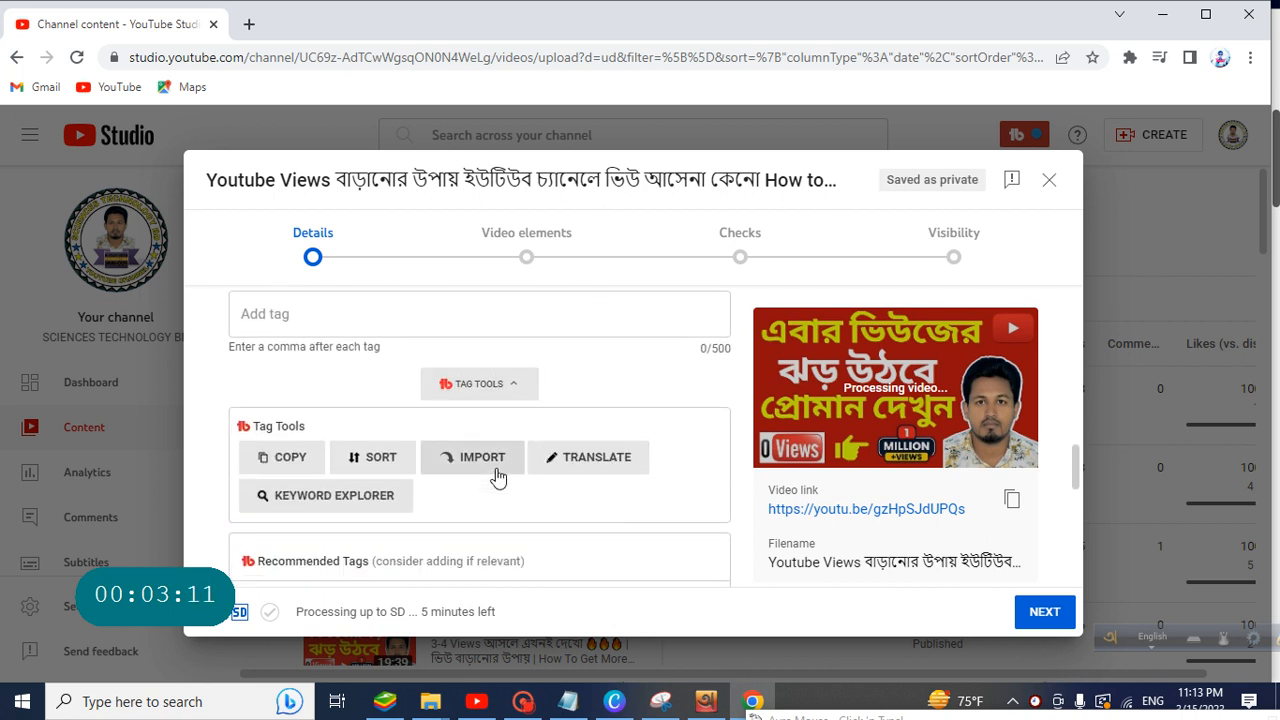
{"action": "scroll", "coordinate": [498, 478], "scroll_direction": "down", "scroll_amount": 2}
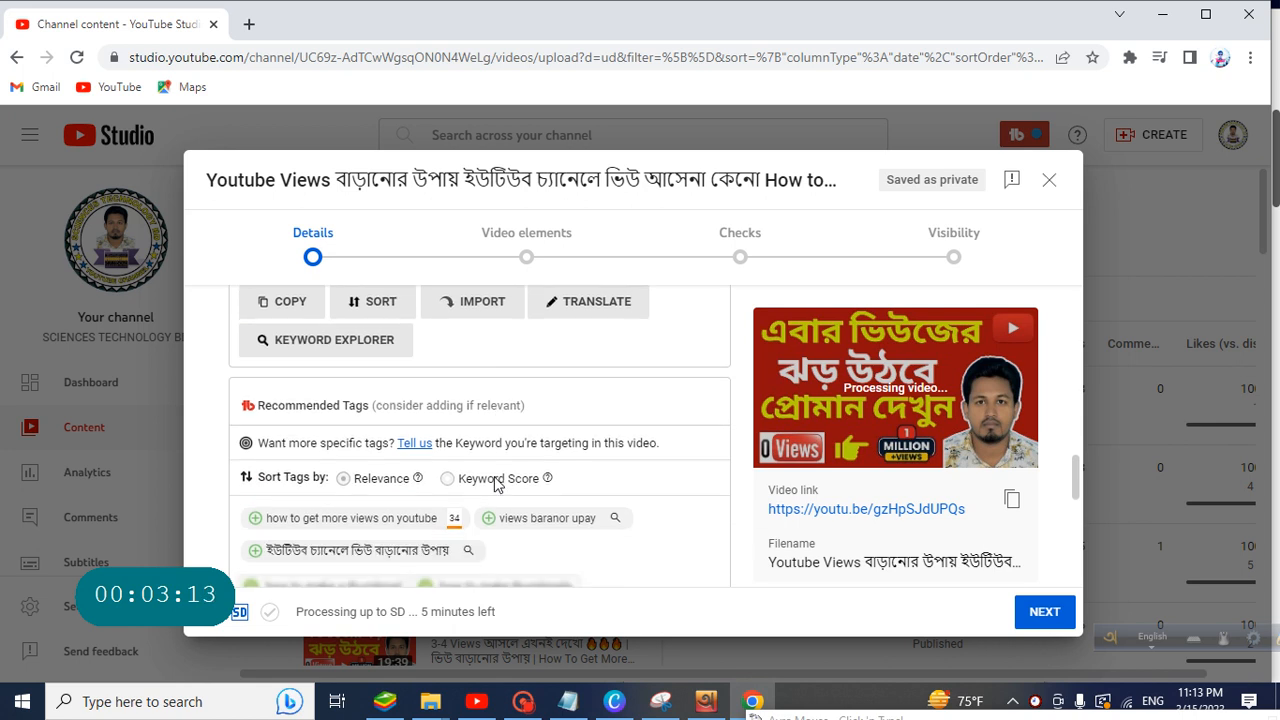
{"action": "scroll", "coordinate": [495, 485], "scroll_direction": "up", "scroll_amount": 4}
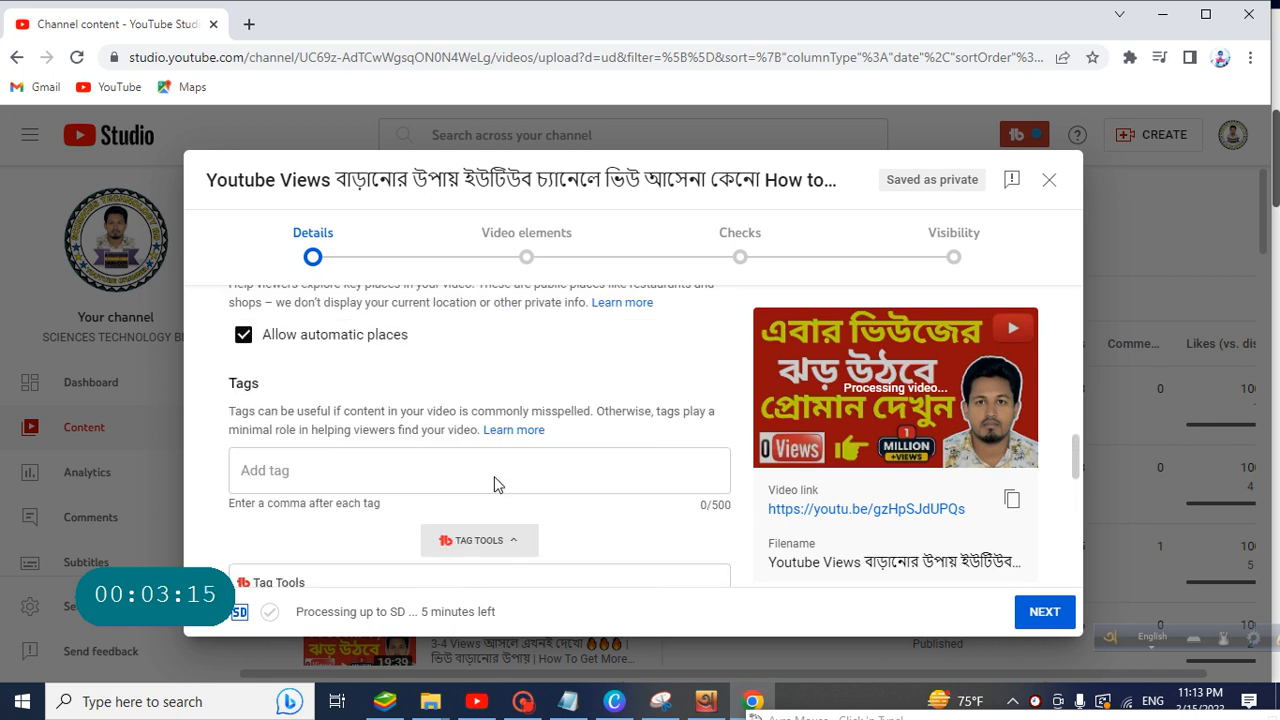
{"action": "scroll", "coordinate": [500, 480], "scroll_direction": "up", "scroll_amount": 3}
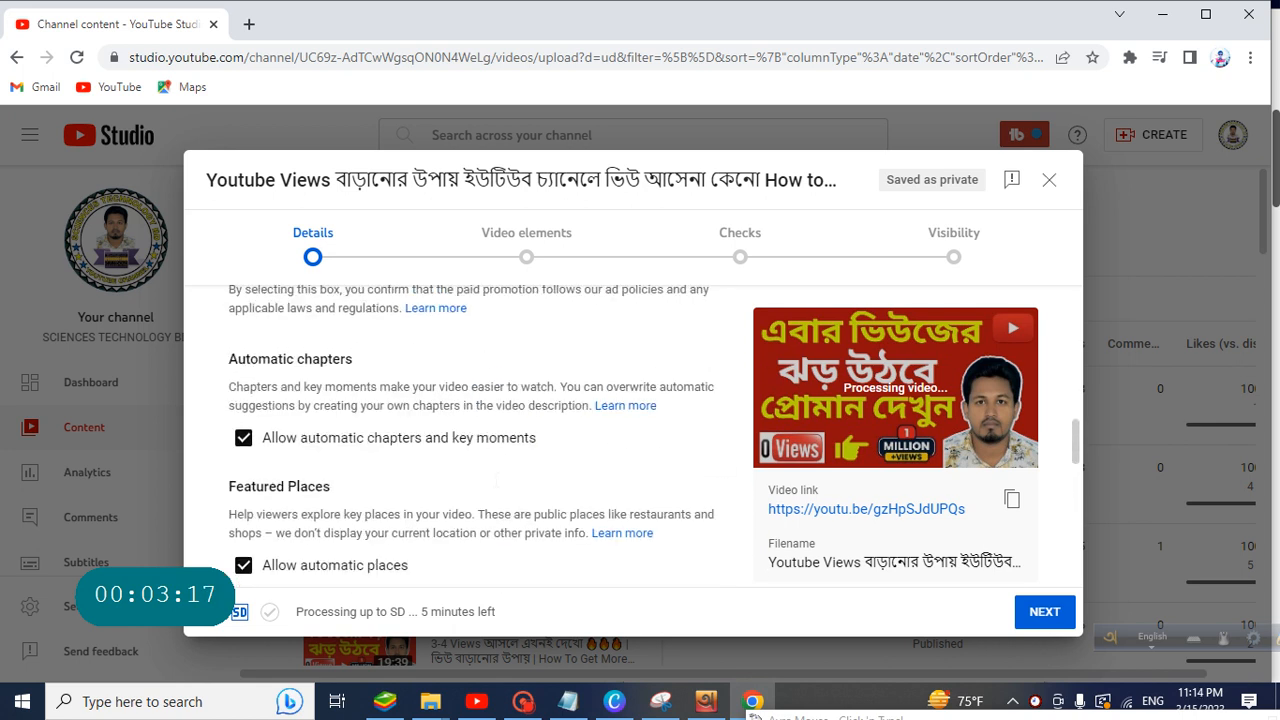
{"action": "scroll", "coordinate": [480, 440], "scroll_direction": "up", "scroll_amount": 1}
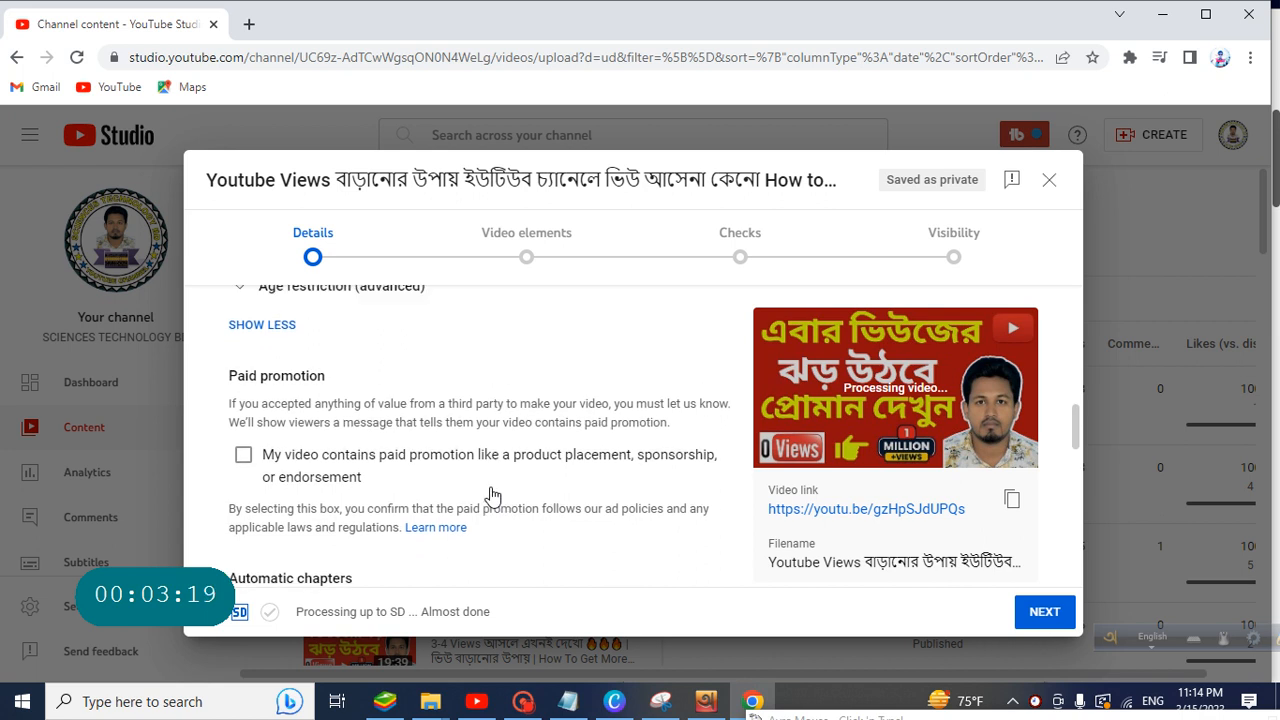
{"action": "scroll", "coordinate": [491, 490], "scroll_direction": "up", "scroll_amount": 5}
{"action": "scroll", "coordinate": [490, 495], "scroll_direction": "up", "scroll_amount": 1}
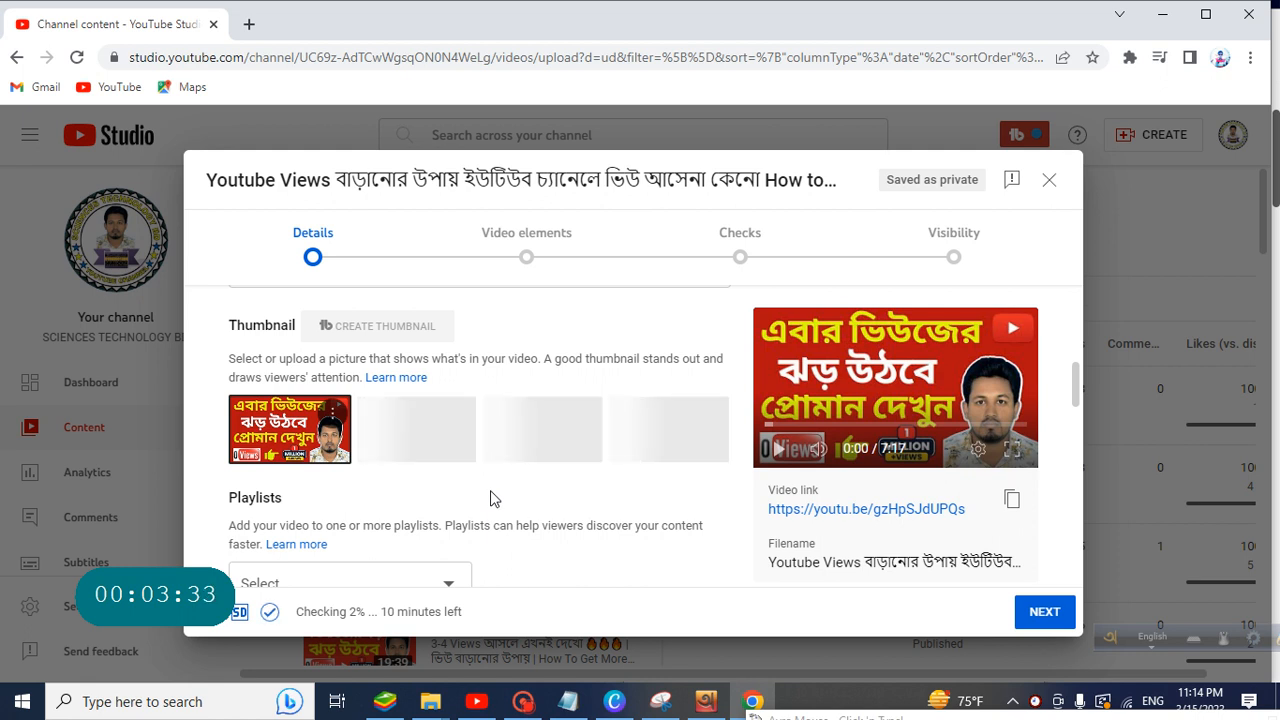
- Paste the copied tag list, from "ভিউজ বাড়ানোর উপায়" to "video te view barabo kivabe", into the video's tags
{"action": "scroll", "coordinate": [490, 495], "scroll_direction": "down", "scroll_amount": 5}
{"action": "scroll", "coordinate": [479, 462], "scroll_direction": "down", "scroll_amount": 5}
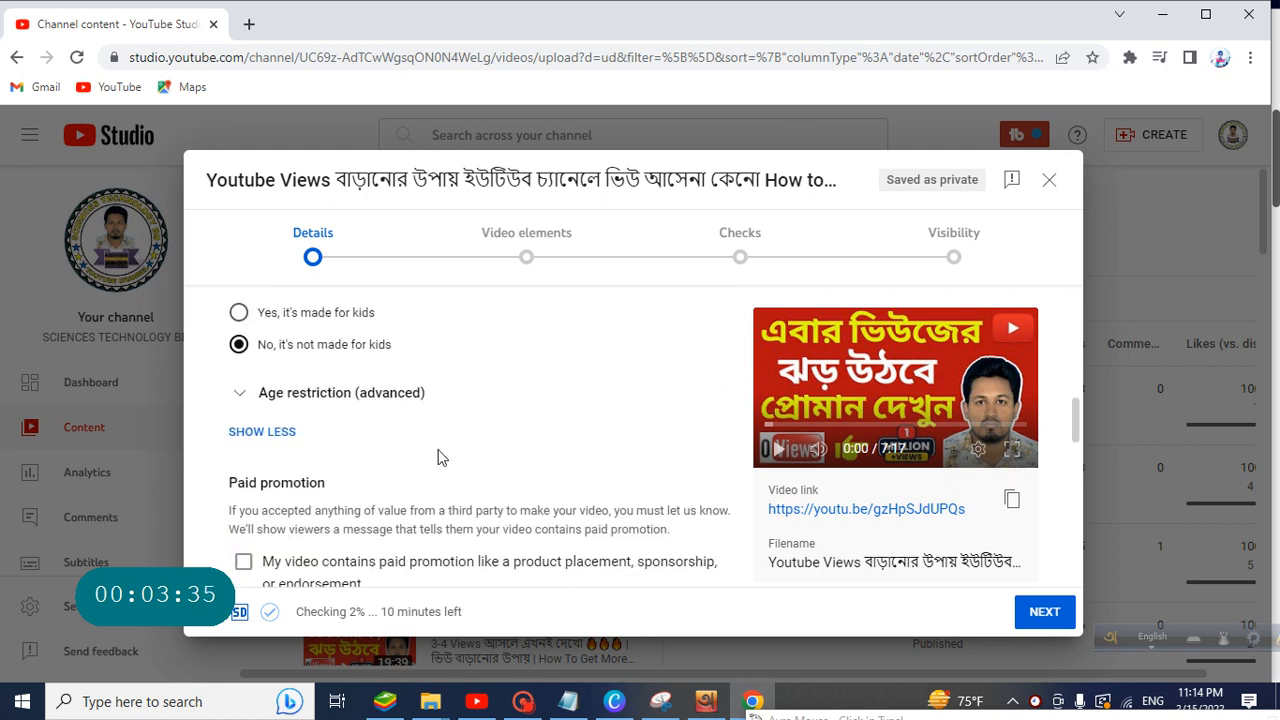
{"action": "scroll", "coordinate": [423, 473], "scroll_direction": "down", "scroll_amount": 2}
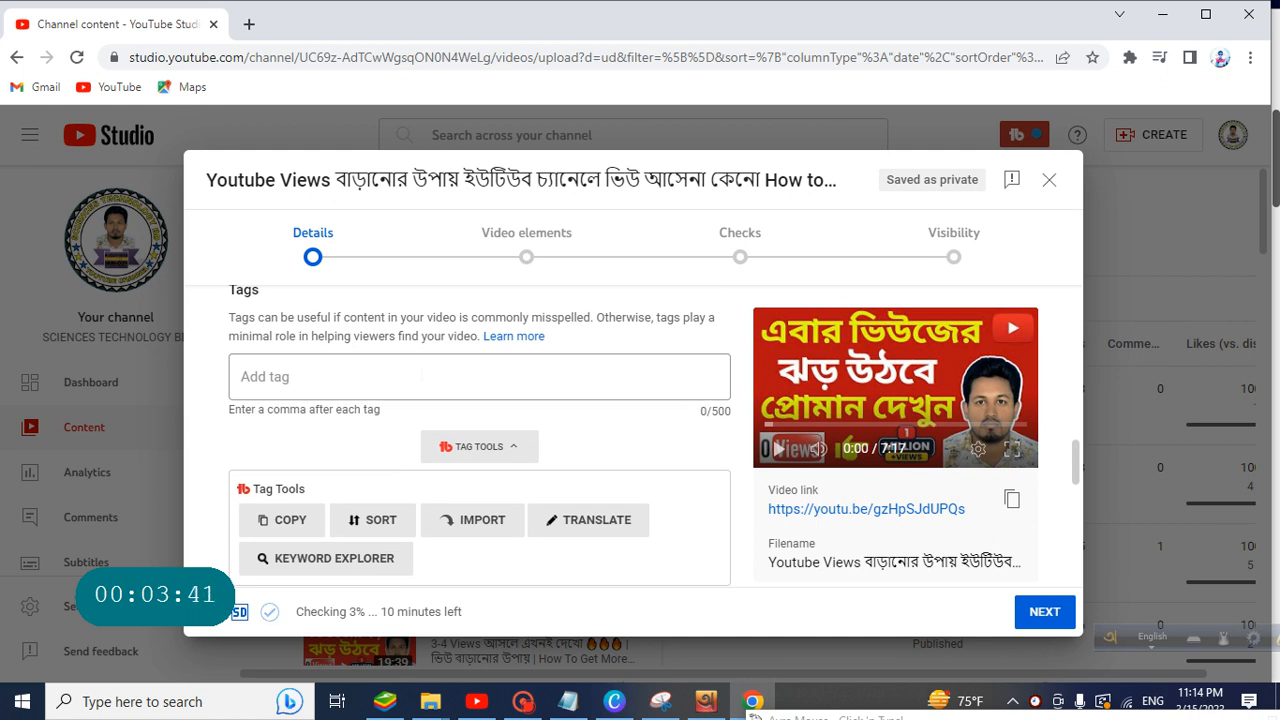
{"action": "right_click", "coordinate": [420, 373]}
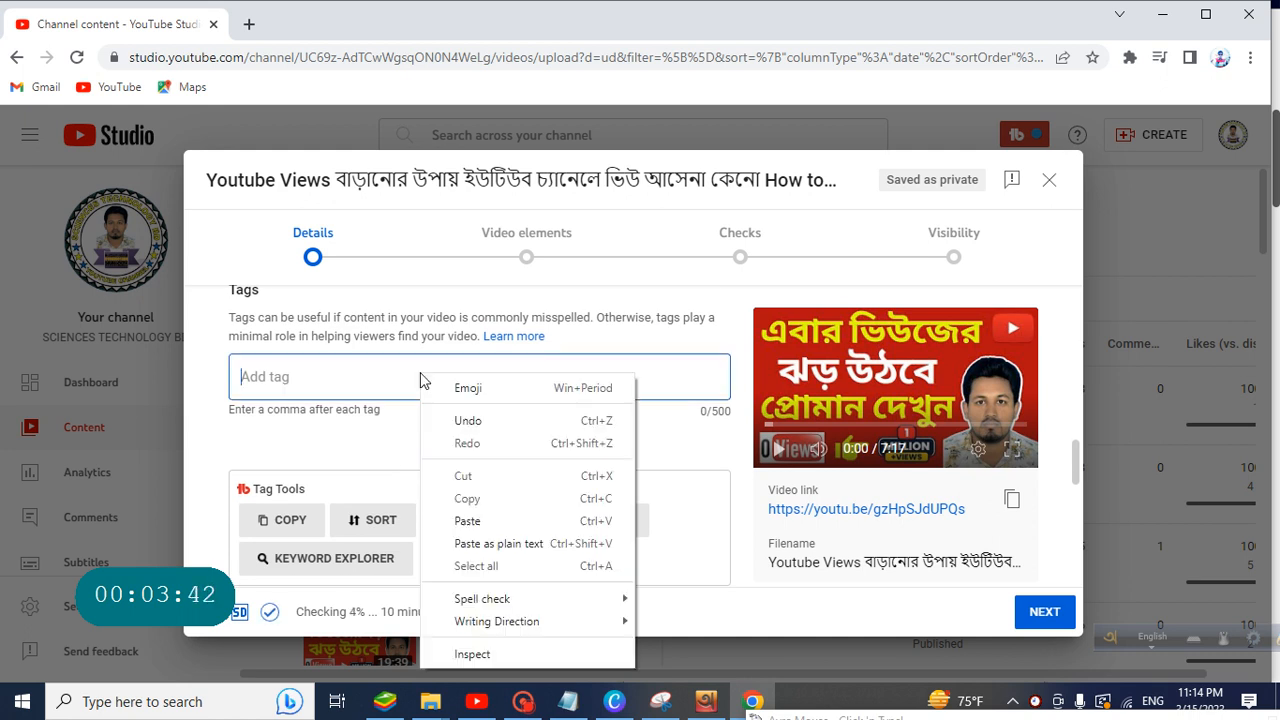
{"action": "left_click", "coordinate": [468, 522]}
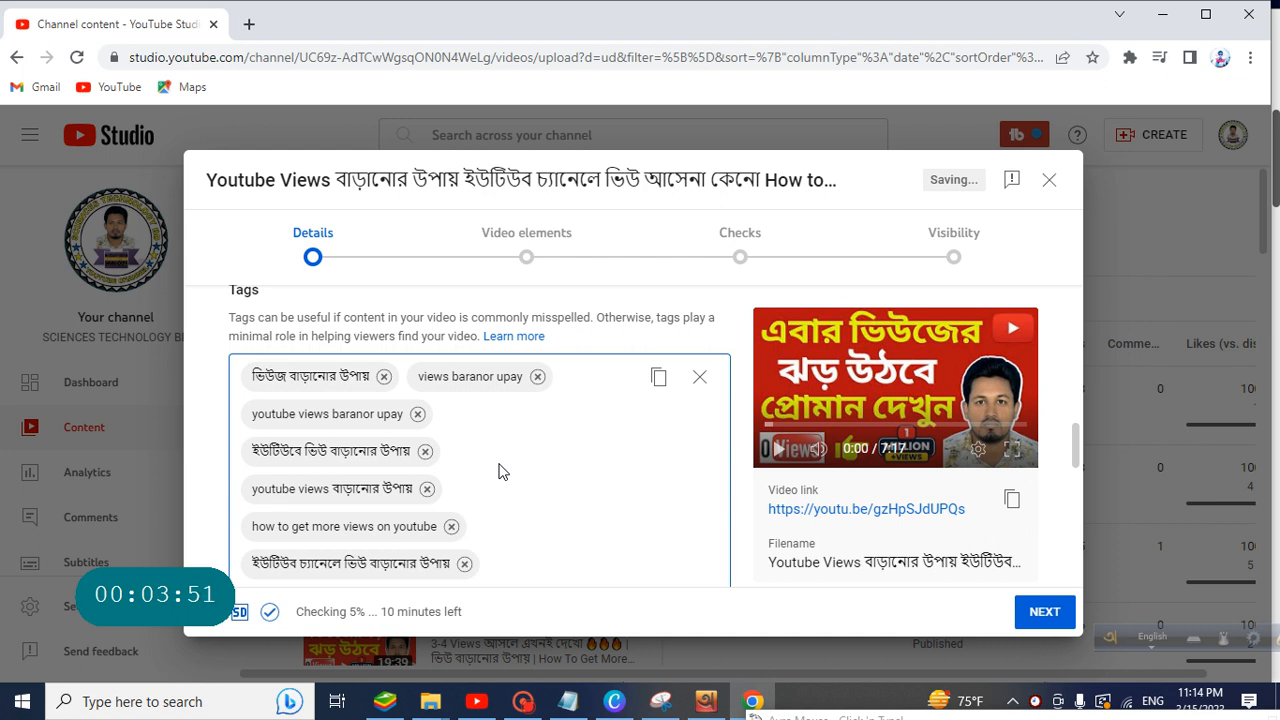
- Add the recommended tag "how to get more views on youtube" to the video
{"action": "scroll", "coordinate": [477, 454], "scroll_direction": "down", "scroll_amount": 5}
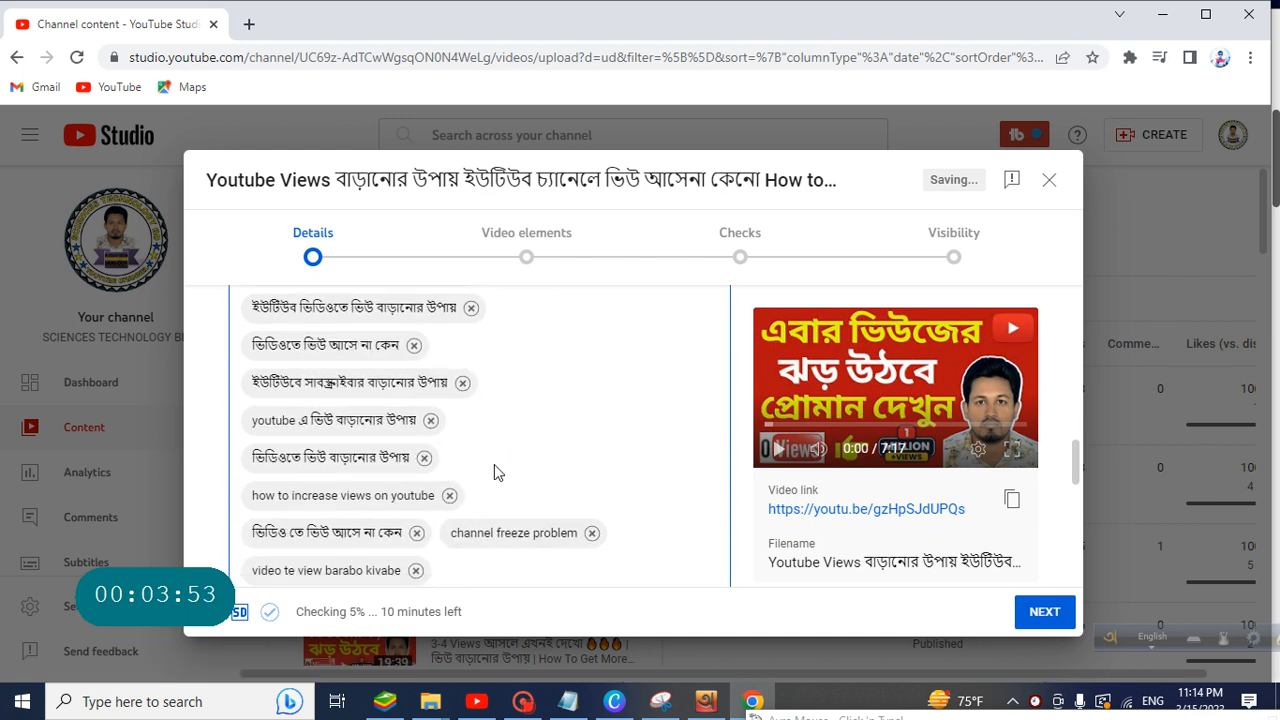
{"action": "scroll", "coordinate": [494, 472], "scroll_direction": "down", "scroll_amount": 4}
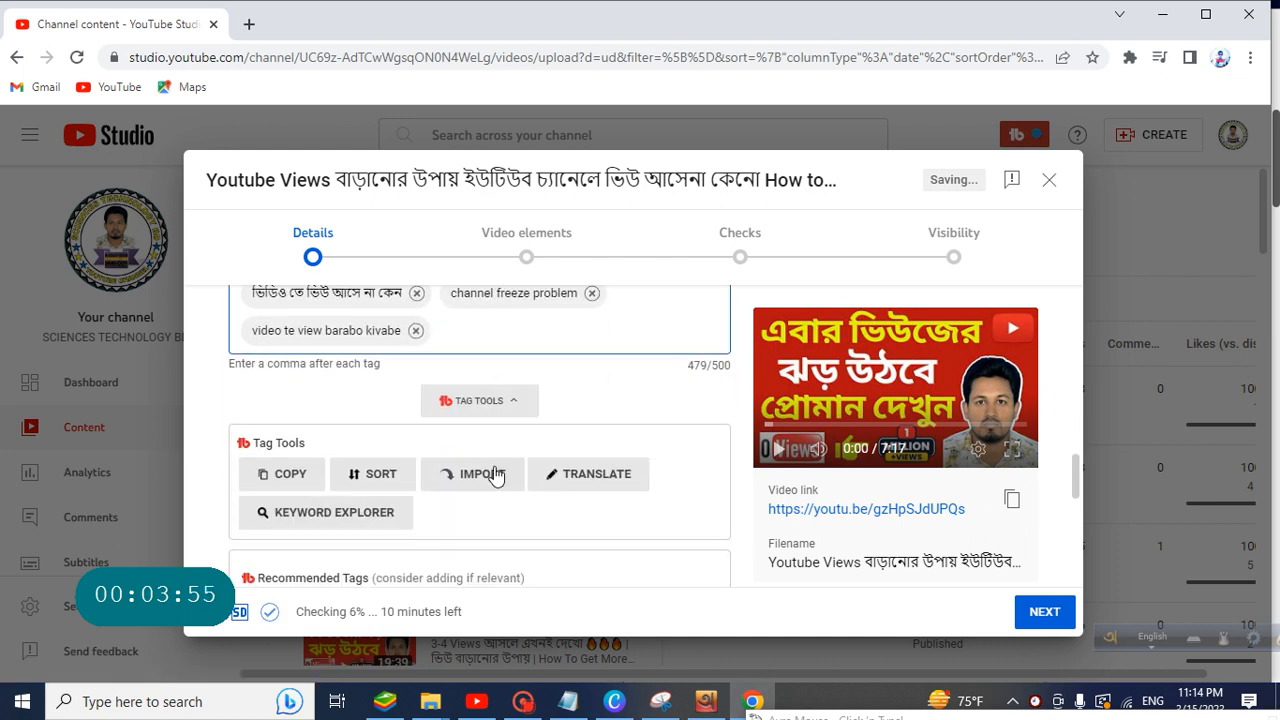
{"action": "scroll", "coordinate": [494, 480], "scroll_direction": "down", "scroll_amount": 4}
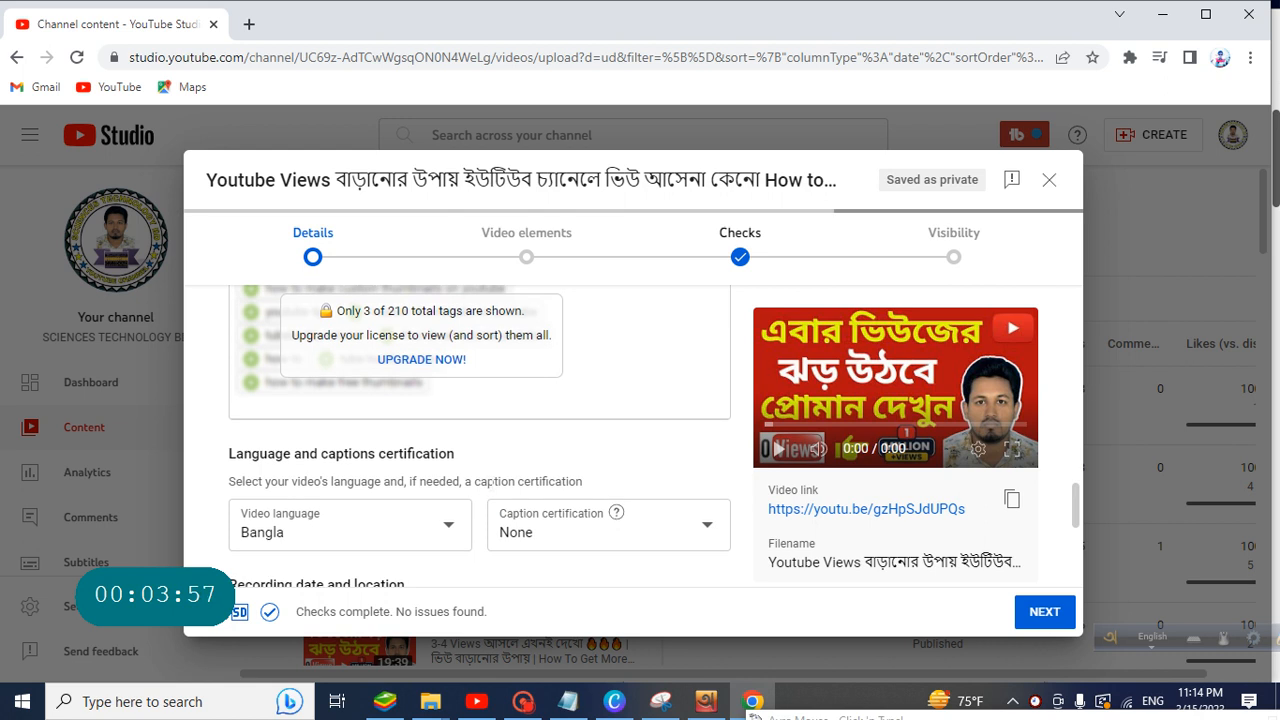
{"action": "scroll", "coordinate": [492, 490], "scroll_direction": "up", "scroll_amount": 2}
{"action": "scroll", "coordinate": [492, 487], "scroll_direction": "up", "scroll_amount": 1}
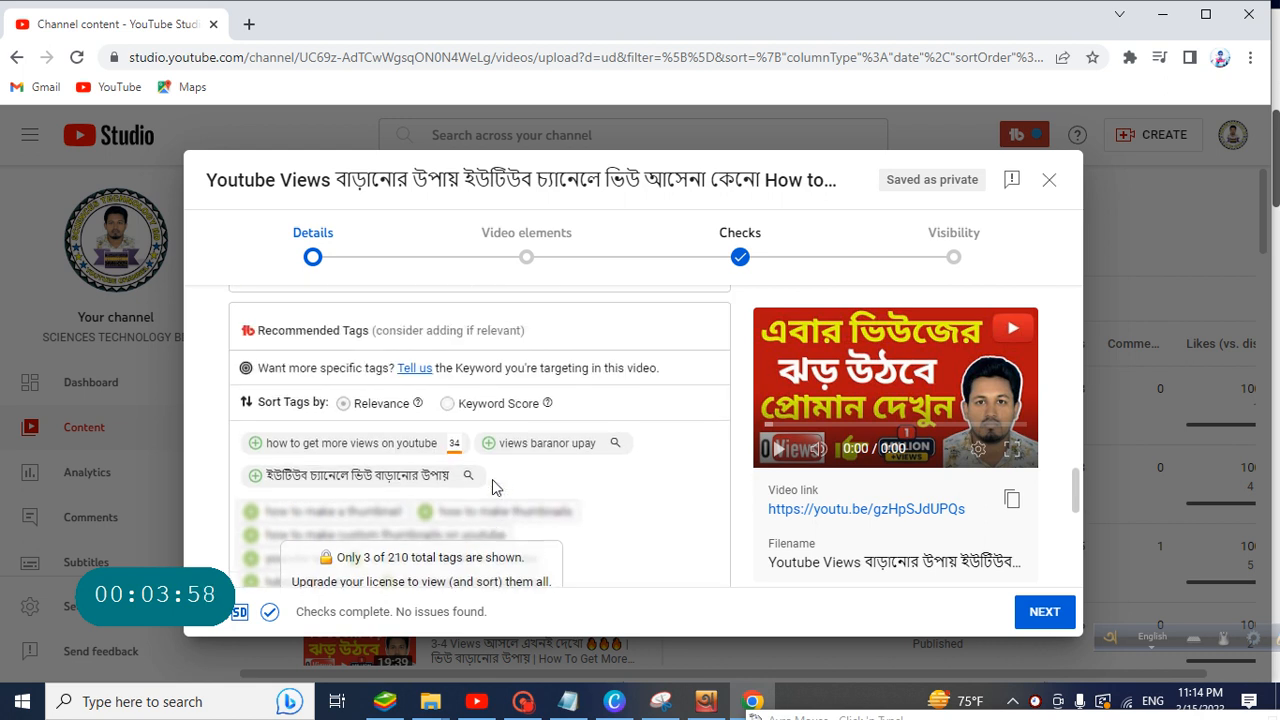
{"action": "left_click", "coordinate": [256, 445]}
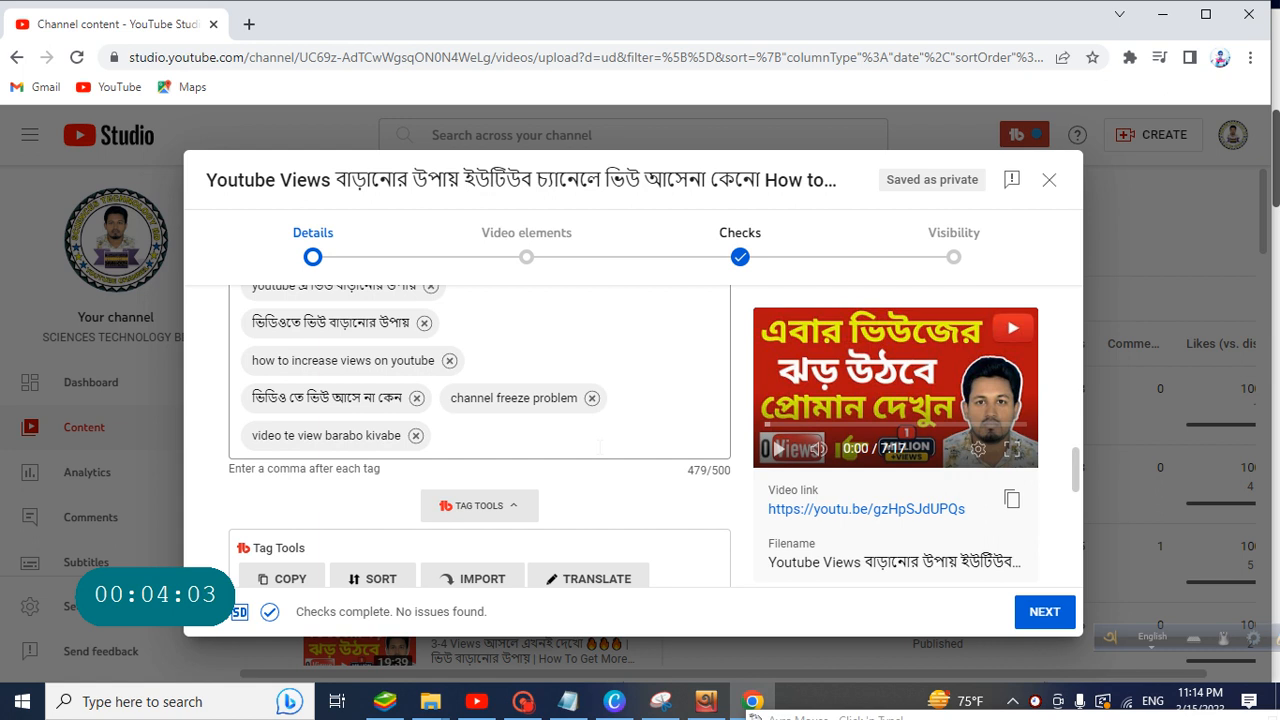
- Set the video's recording date to Mar 15, 2023 and its location to Bangladesh
{"action": "scroll", "coordinate": [596, 455], "scroll_direction": "down", "scroll_amount": 5}
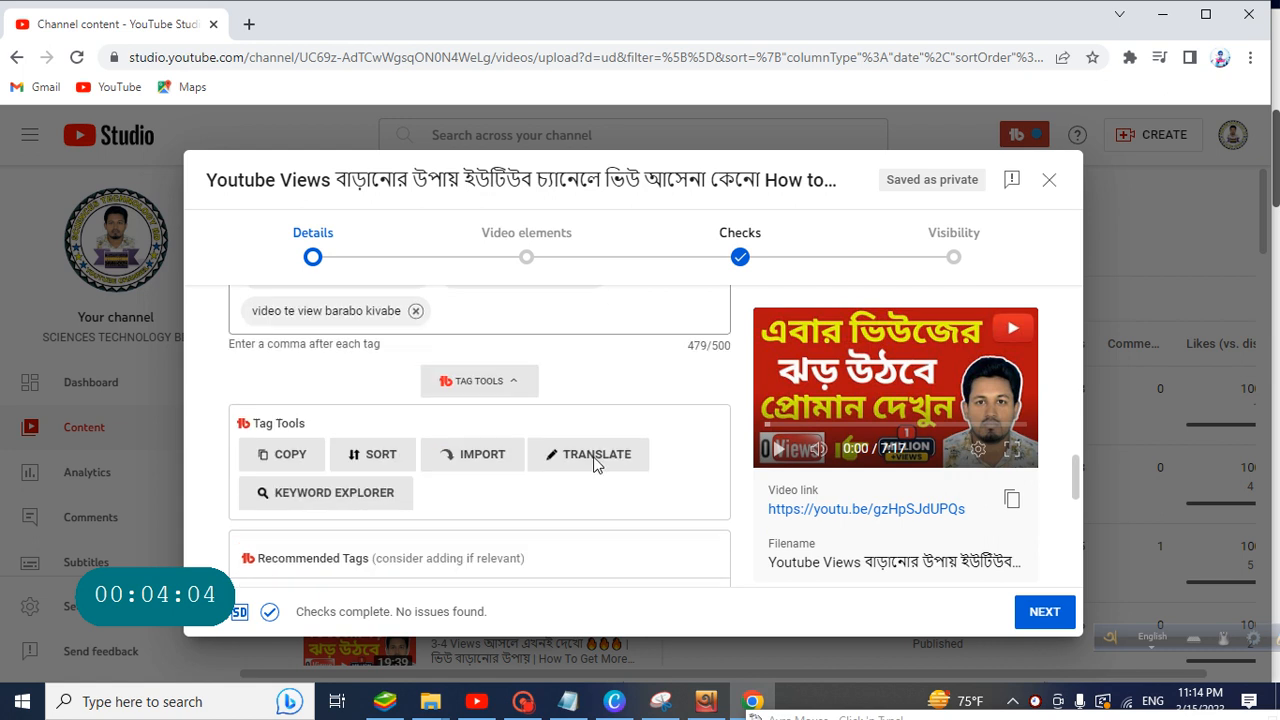
{"action": "scroll", "coordinate": [577, 485], "scroll_direction": "down", "scroll_amount": 3}
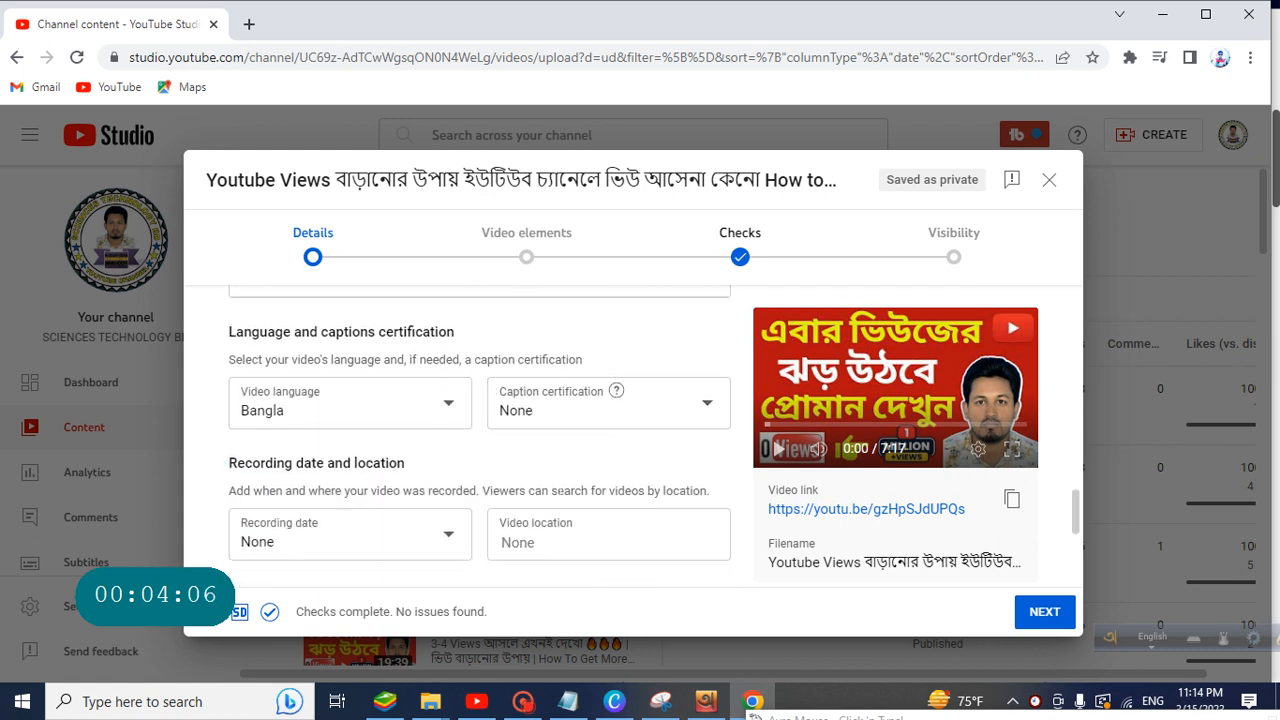
{"action": "left_click", "coordinate": [449, 450]}
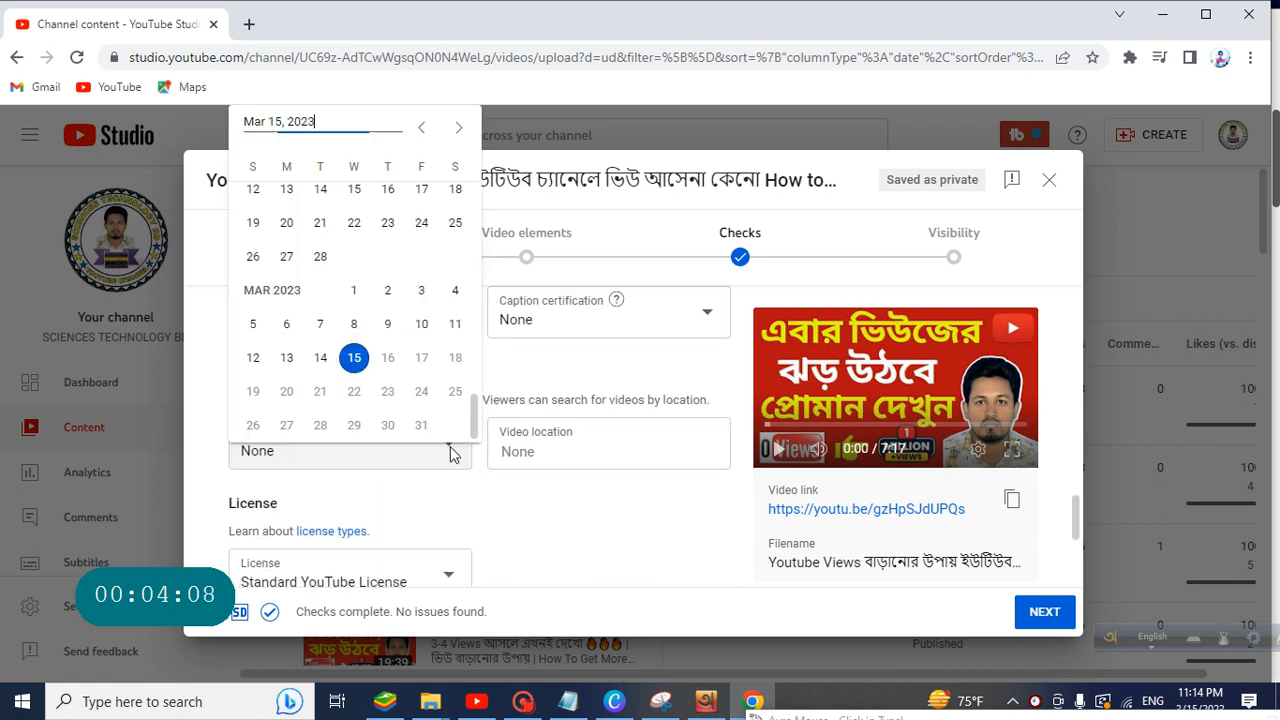
{"action": "left_click", "coordinate": [353, 358]}
{"action": "left_click", "coordinate": [552, 451]}
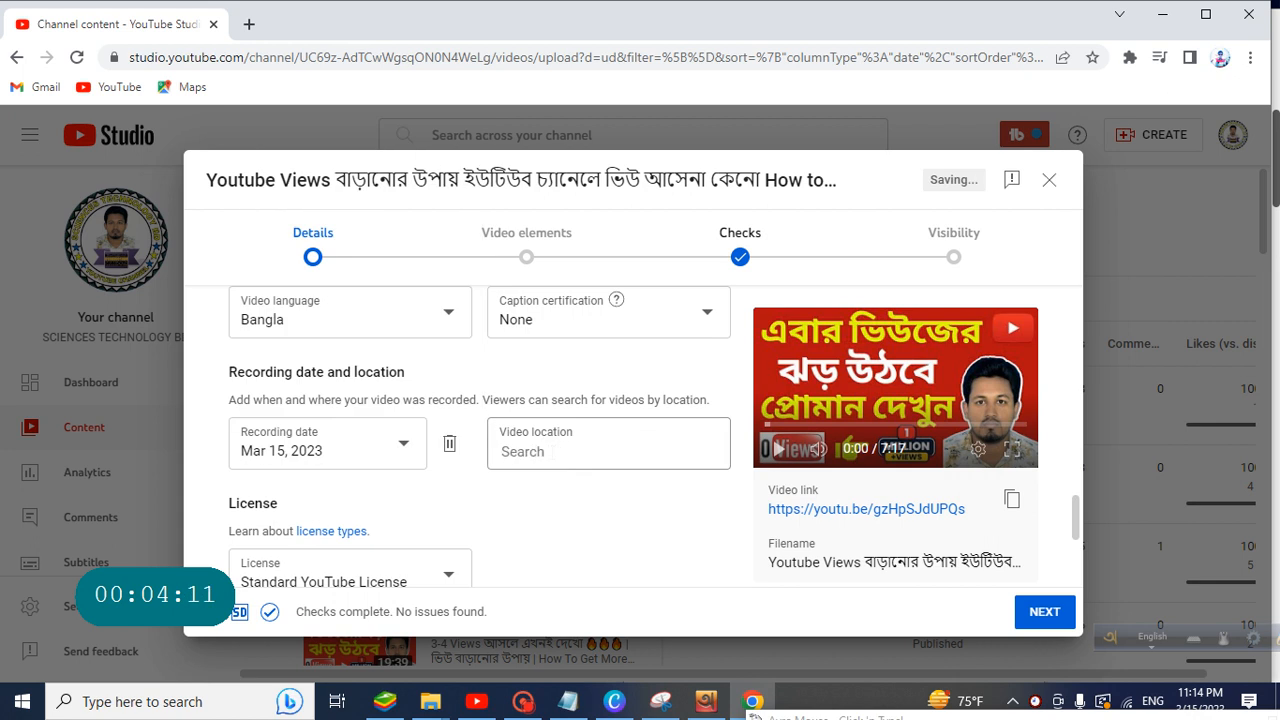
{"action": "type", "text": "ba"}
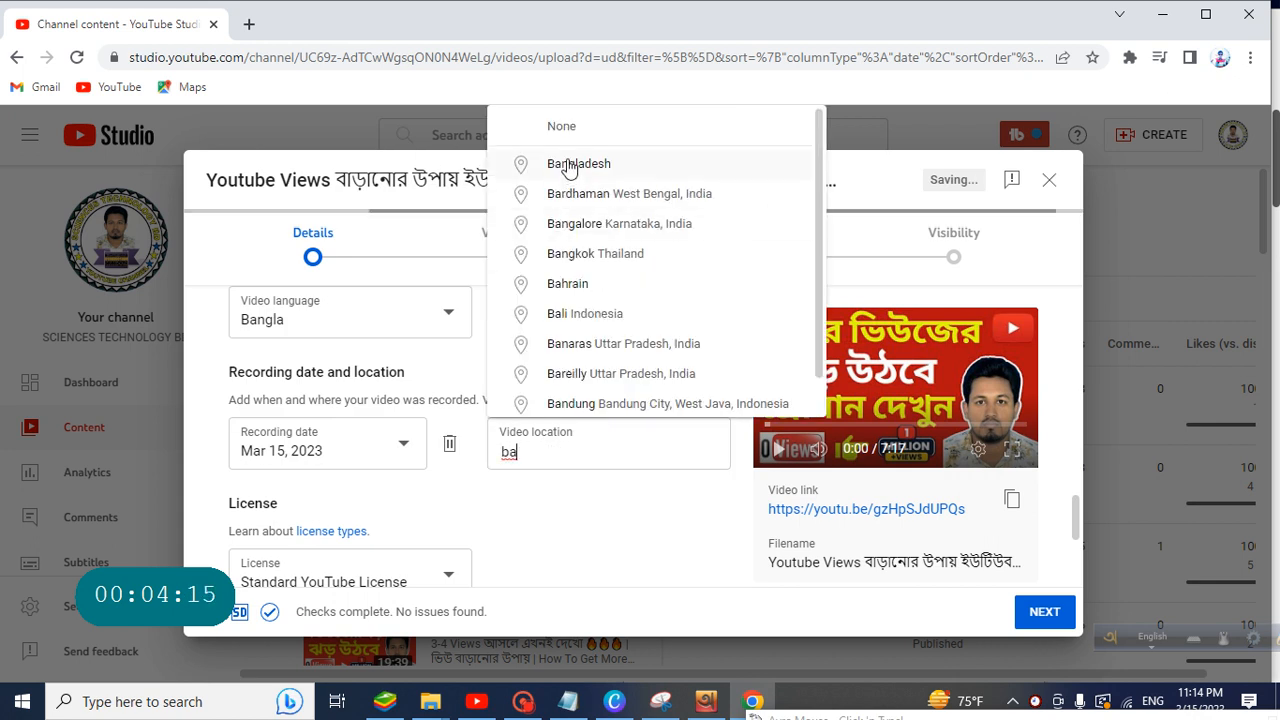
{"action": "left_click", "coordinate": [567, 164]}
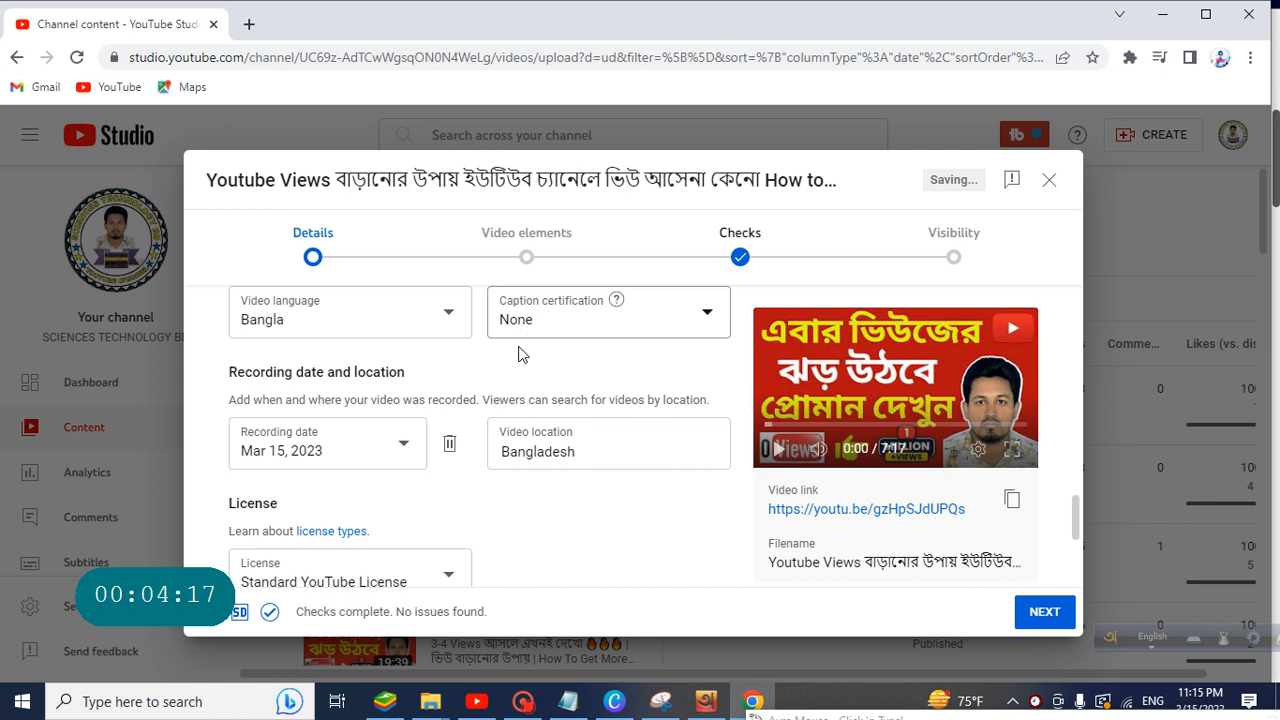
- Review the Shorts sampling, category and comment settings, and go back over the tags, featured places, automatic chapters and paid promotion sections
{"action": "scroll", "coordinate": [505, 428], "scroll_direction": "down", "scroll_amount": 2}
{"action": "scroll", "coordinate": [505, 432], "scroll_direction": "down", "scroll_amount": 5}
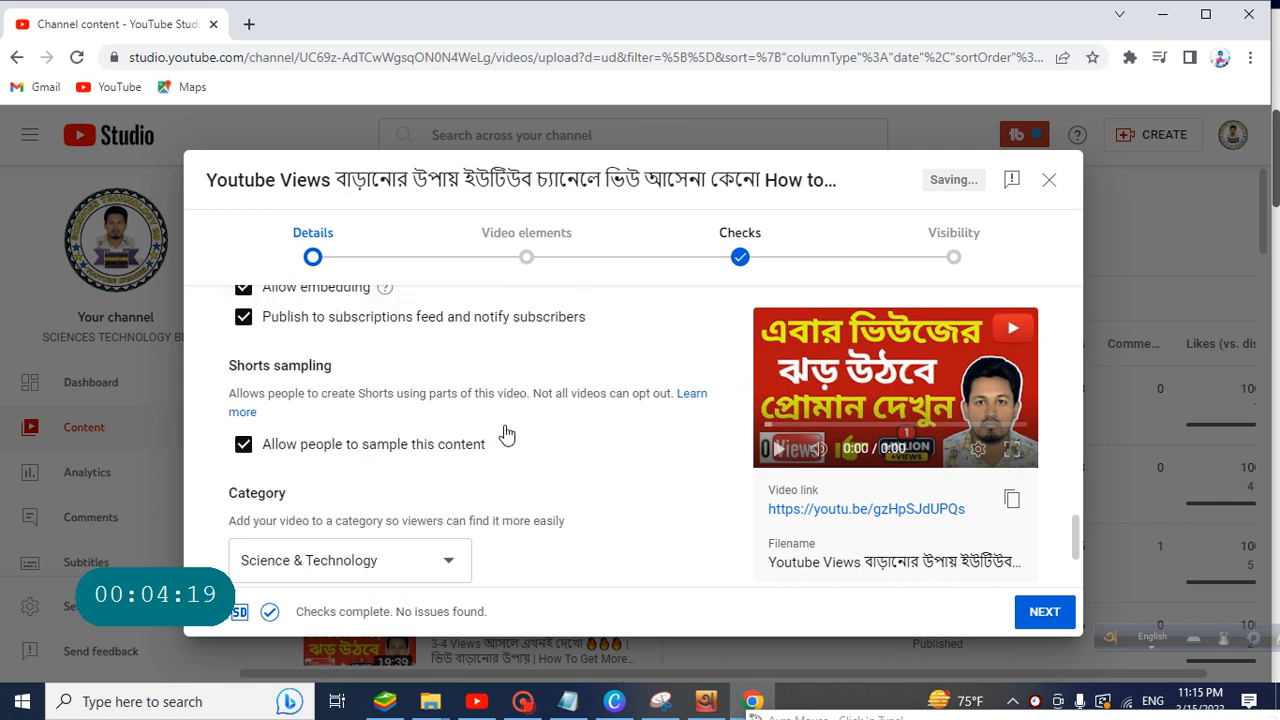
{"action": "scroll", "coordinate": [569, 453], "scroll_direction": "down", "scroll_amount": 3}
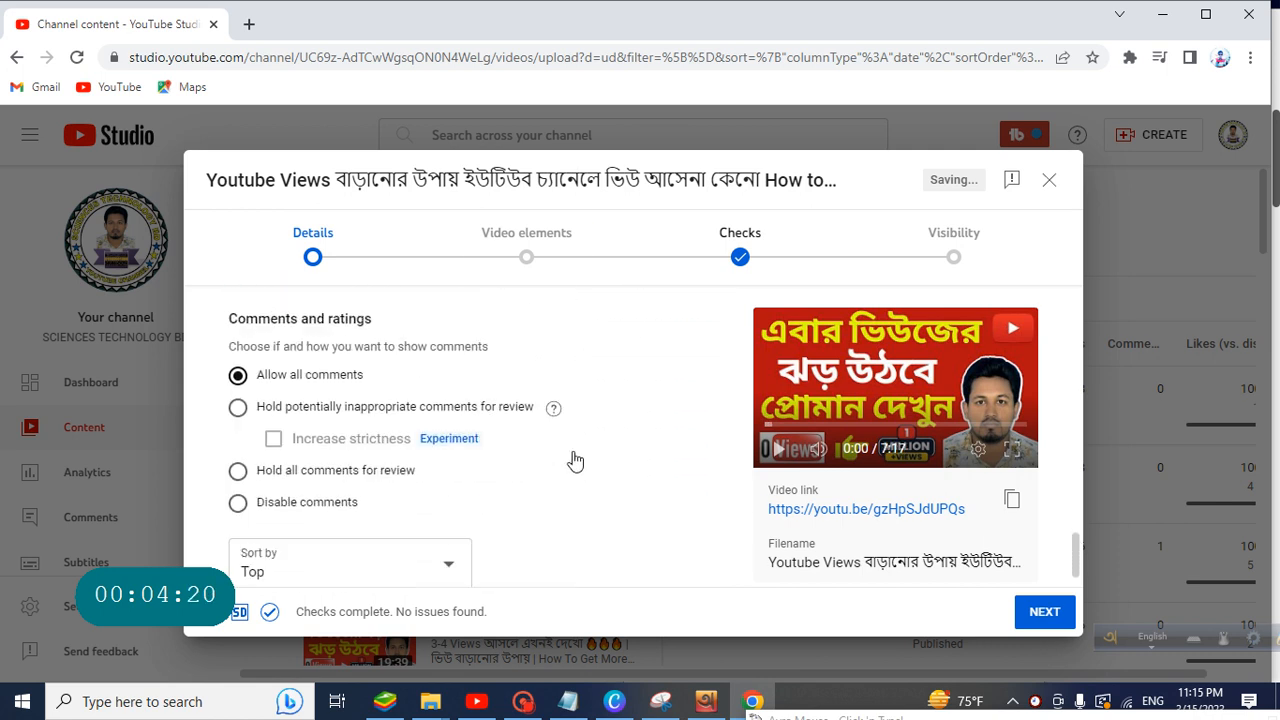
{"action": "scroll", "coordinate": [580, 465], "scroll_direction": "up", "scroll_amount": 10}
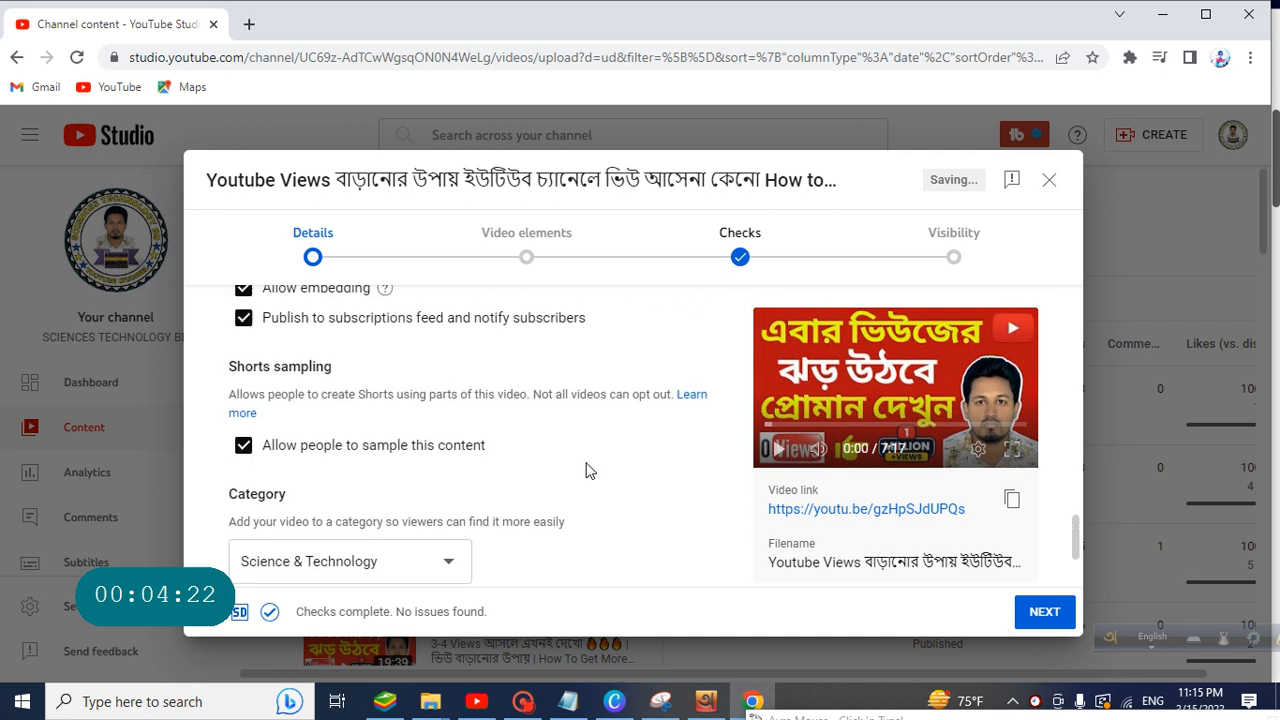
{"action": "scroll", "coordinate": [585, 452], "scroll_direction": "up", "scroll_amount": 10}
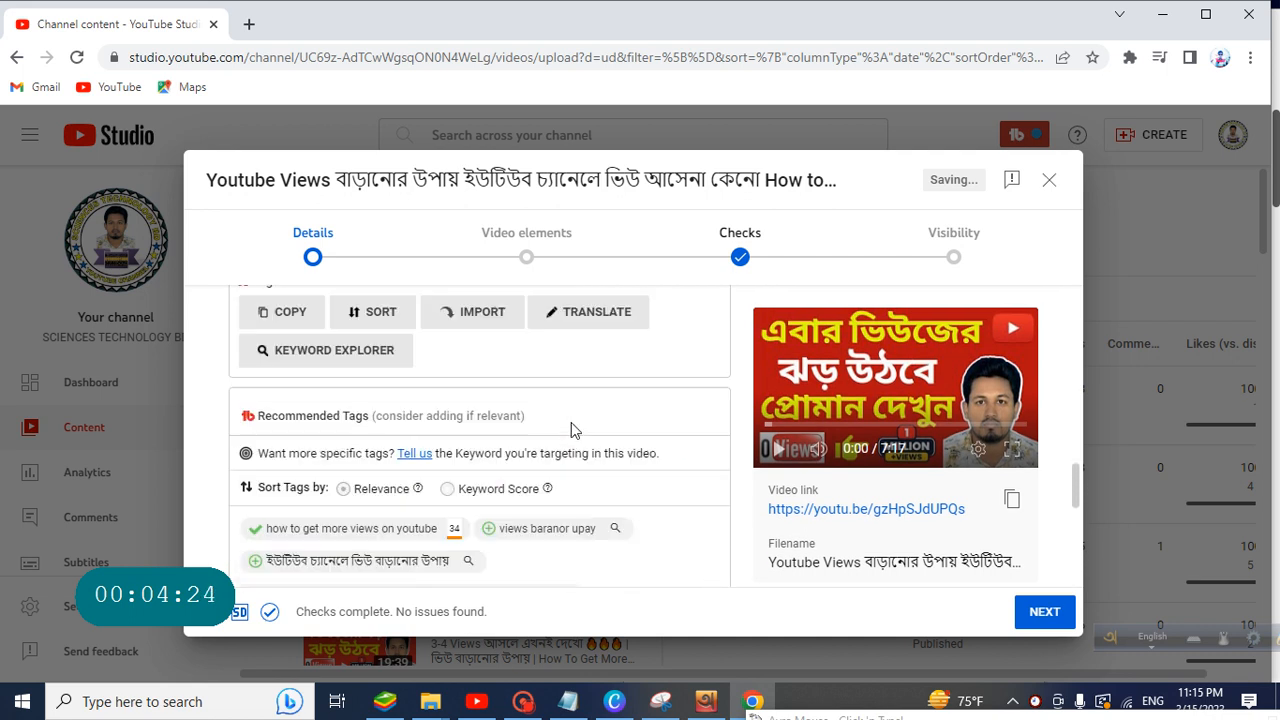
{"action": "scroll", "coordinate": [573, 335], "scroll_direction": "up", "scroll_amount": 5}
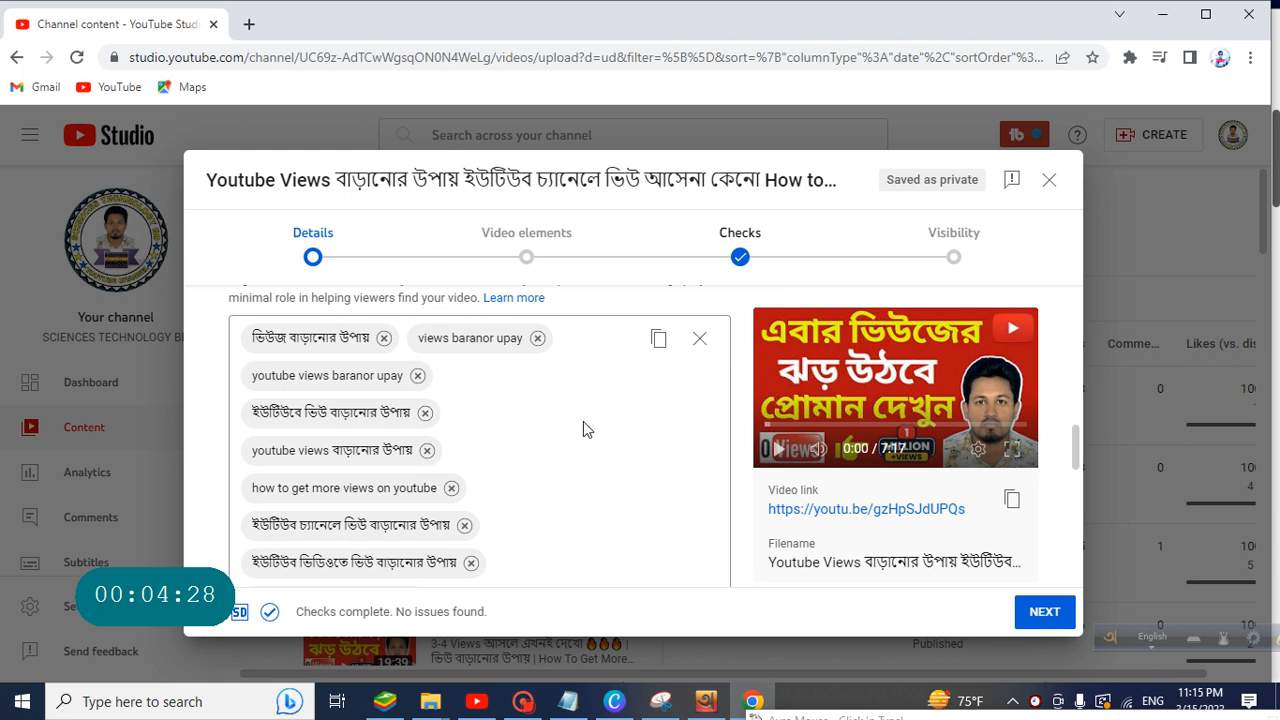
{"action": "scroll", "coordinate": [583, 421], "scroll_direction": "up", "scroll_amount": 1}
{"action": "scroll", "coordinate": [582, 445], "scroll_direction": "up", "scroll_amount": 1}
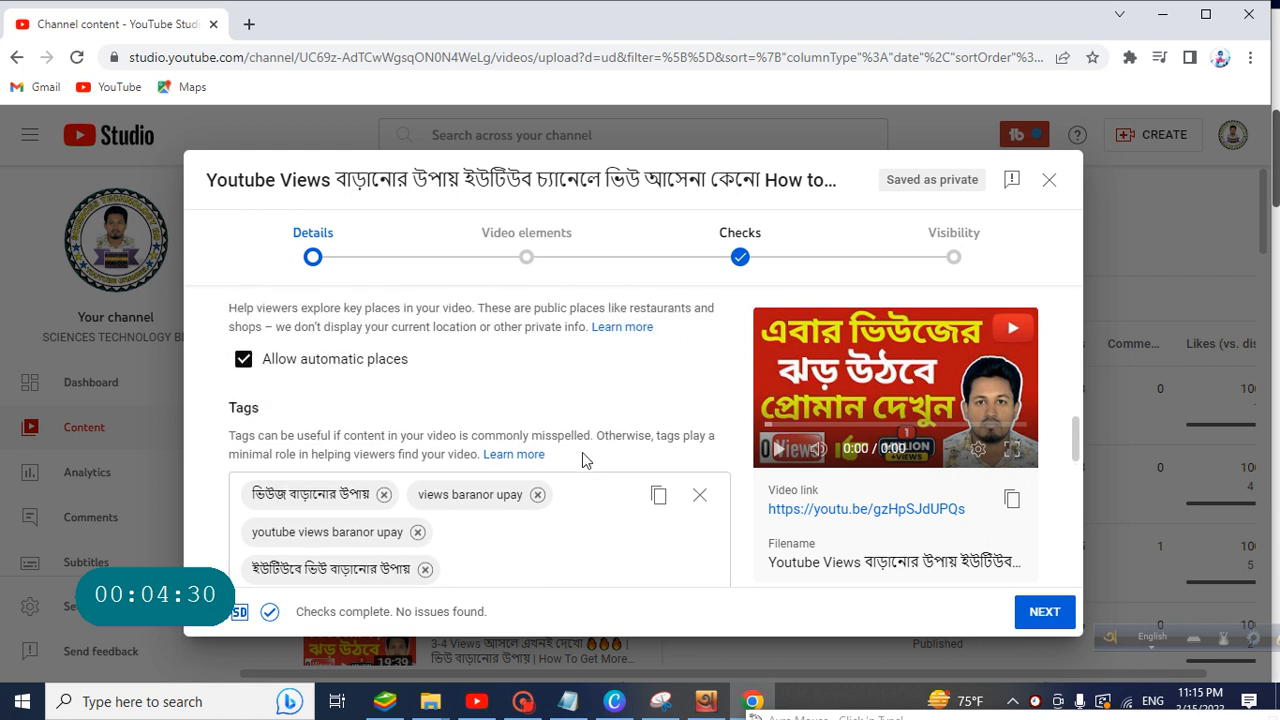
{"action": "scroll", "coordinate": [582, 452], "scroll_direction": "down", "scroll_amount": 1}
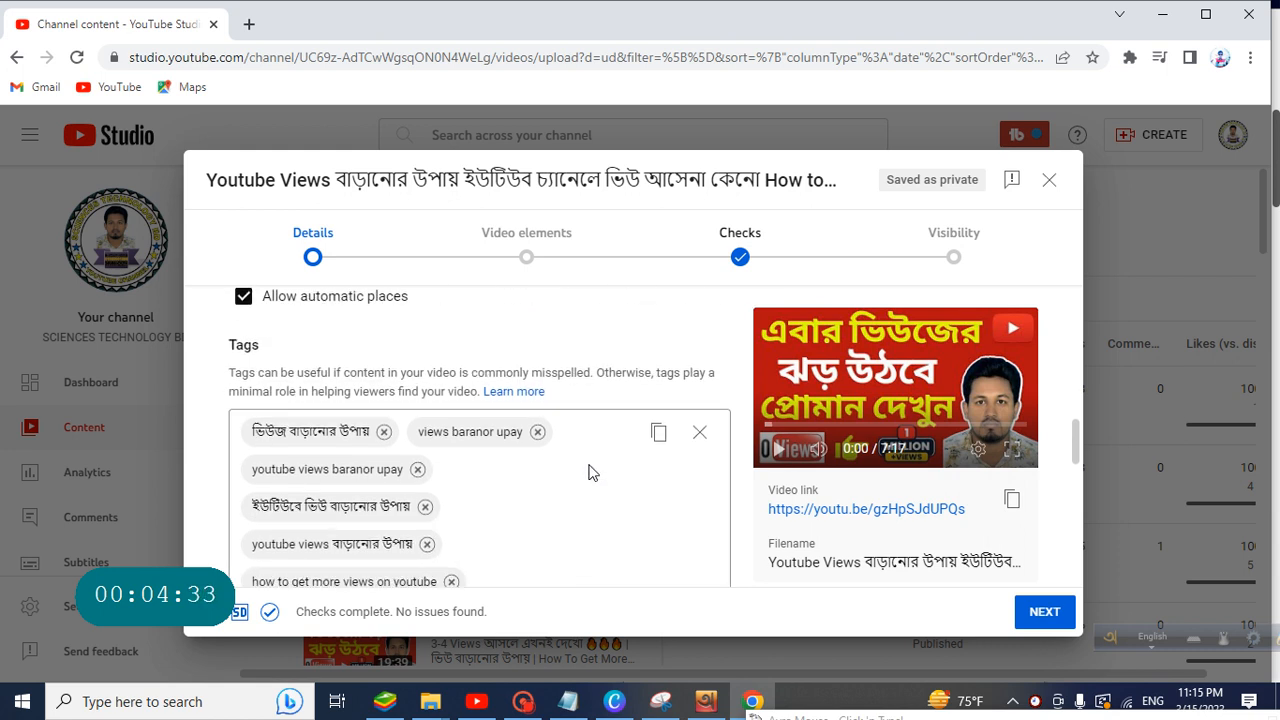
{"action": "scroll", "coordinate": [578, 510], "scroll_direction": "up", "scroll_amount": 3}
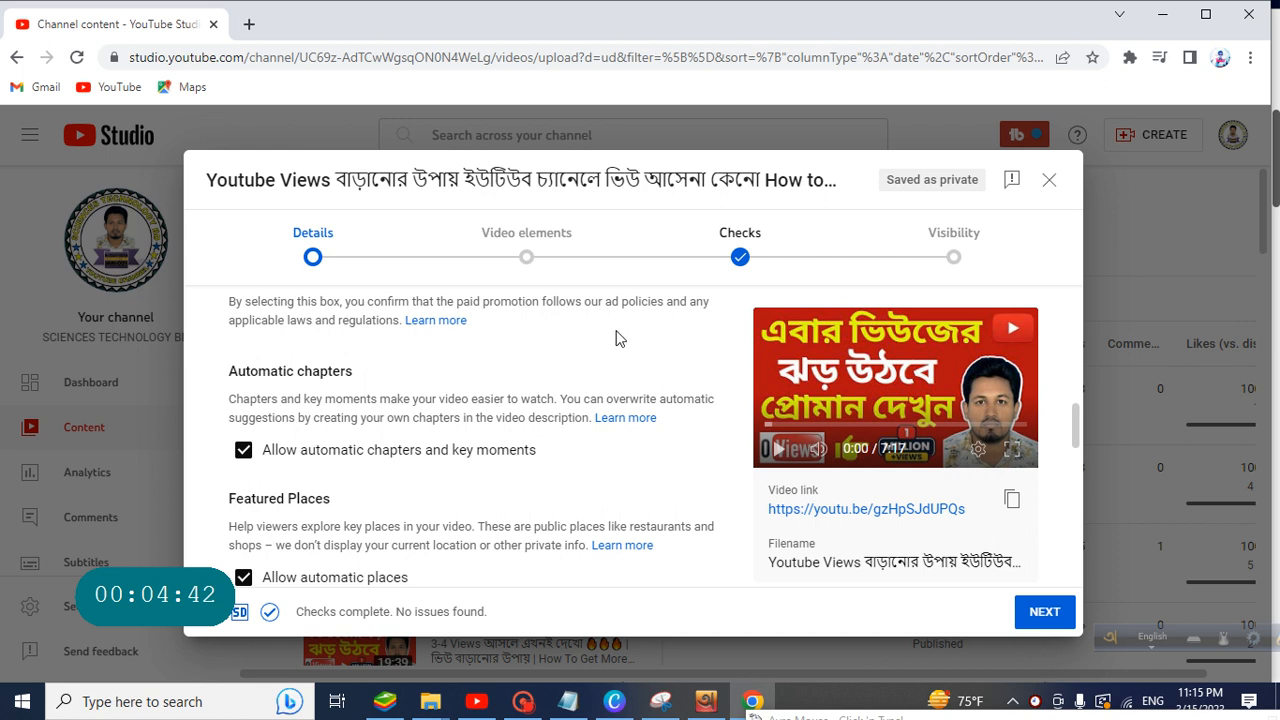
{"action": "scroll", "coordinate": [616, 339], "scroll_direction": "up", "scroll_amount": 3}
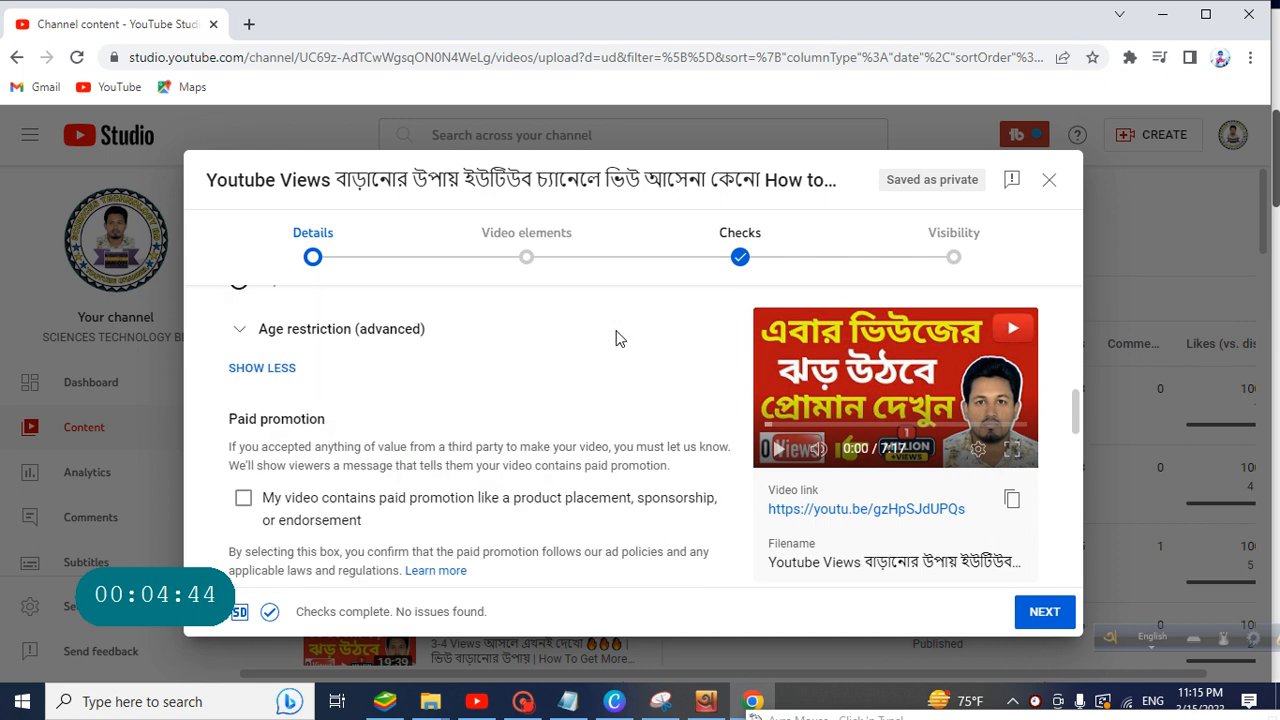
{"action": "scroll", "coordinate": [616, 339], "scroll_direction": "down", "scroll_amount": 10}
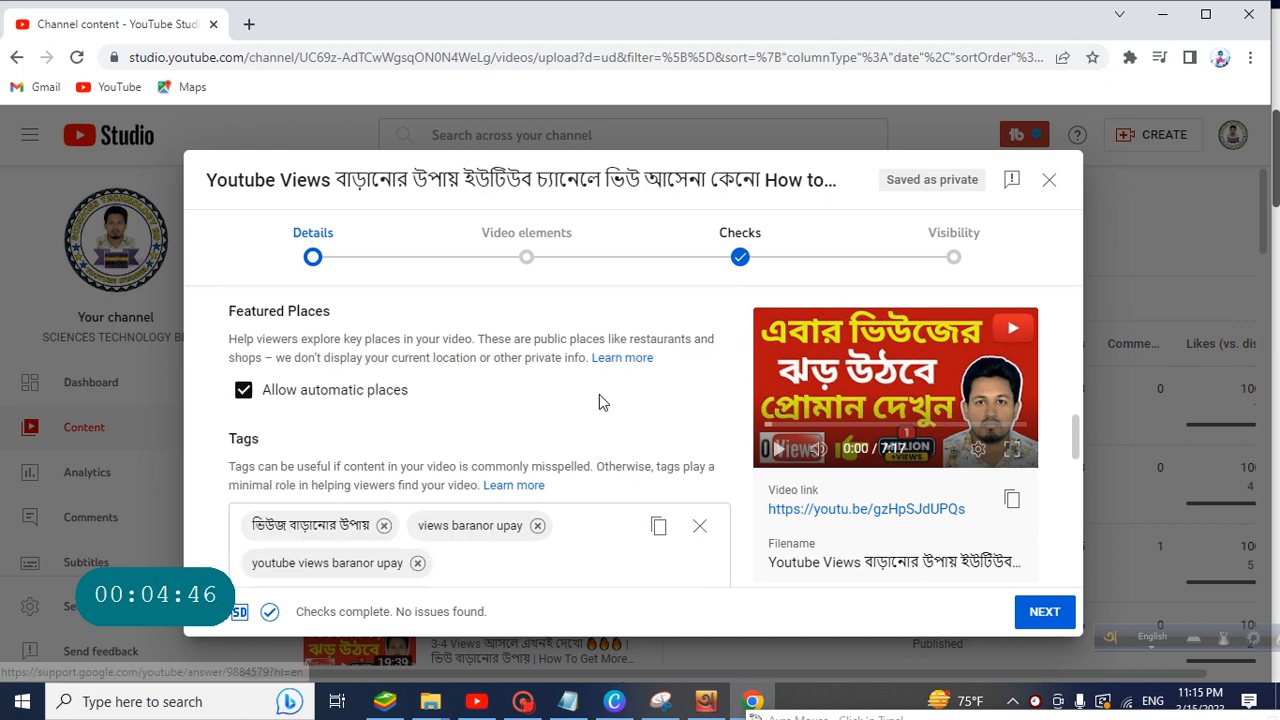
{"action": "scroll", "coordinate": [560, 470], "scroll_direction": "up", "scroll_amount": 4}
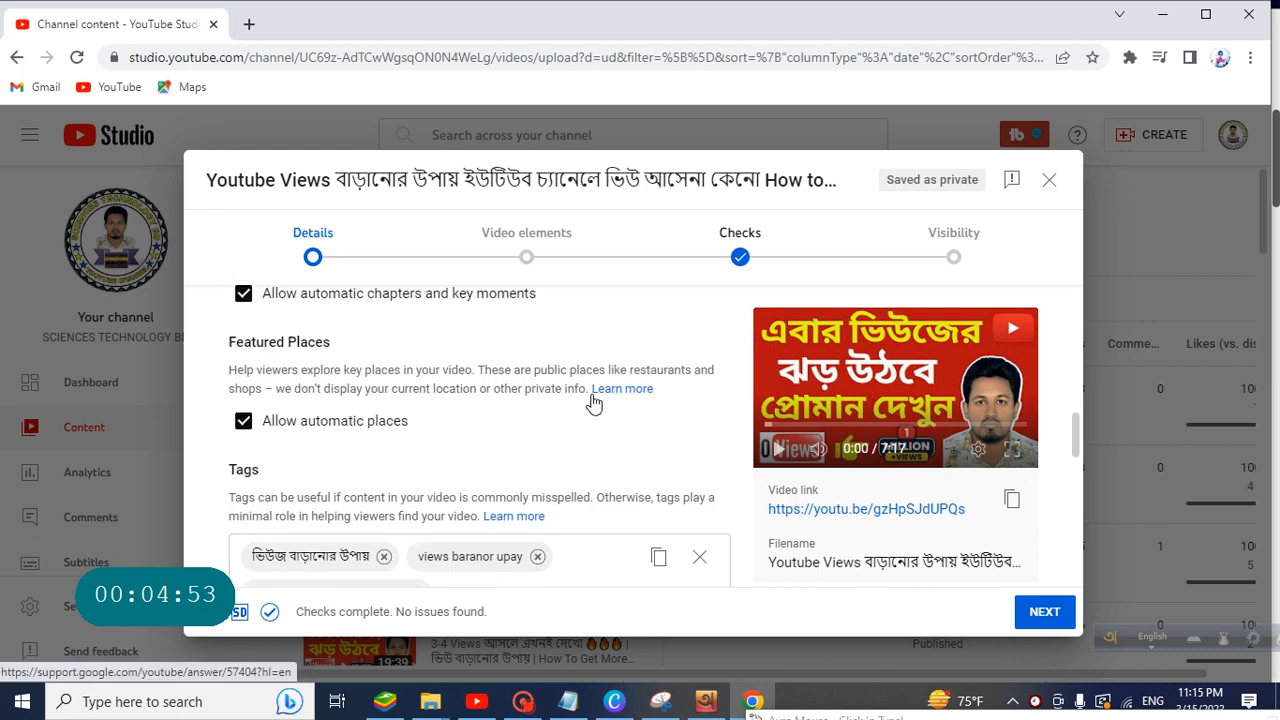
- Look over the audience, age restriction, paid promotion, automatic chapters, featured places and tags sections of the upload details again
{"action": "scroll", "coordinate": [546, 418], "scroll_direction": "up", "scroll_amount": 3}
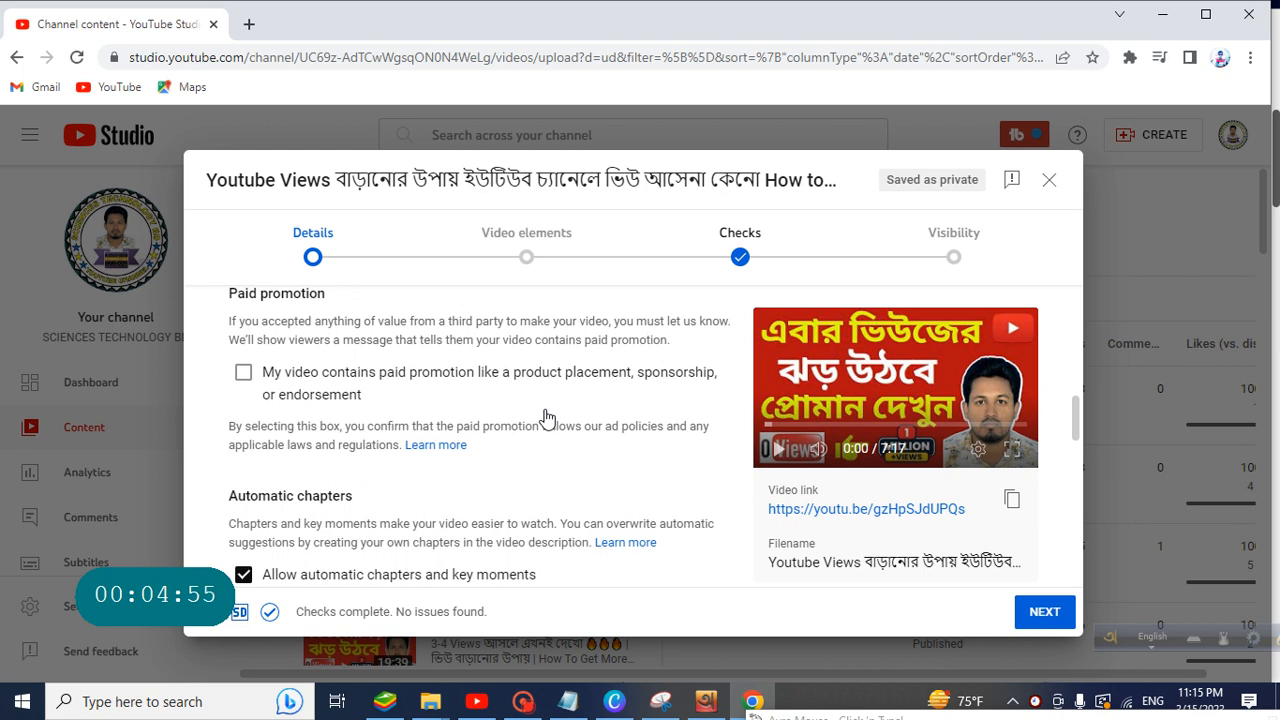
{"action": "scroll", "coordinate": [546, 418], "scroll_direction": "down", "scroll_amount": 3}
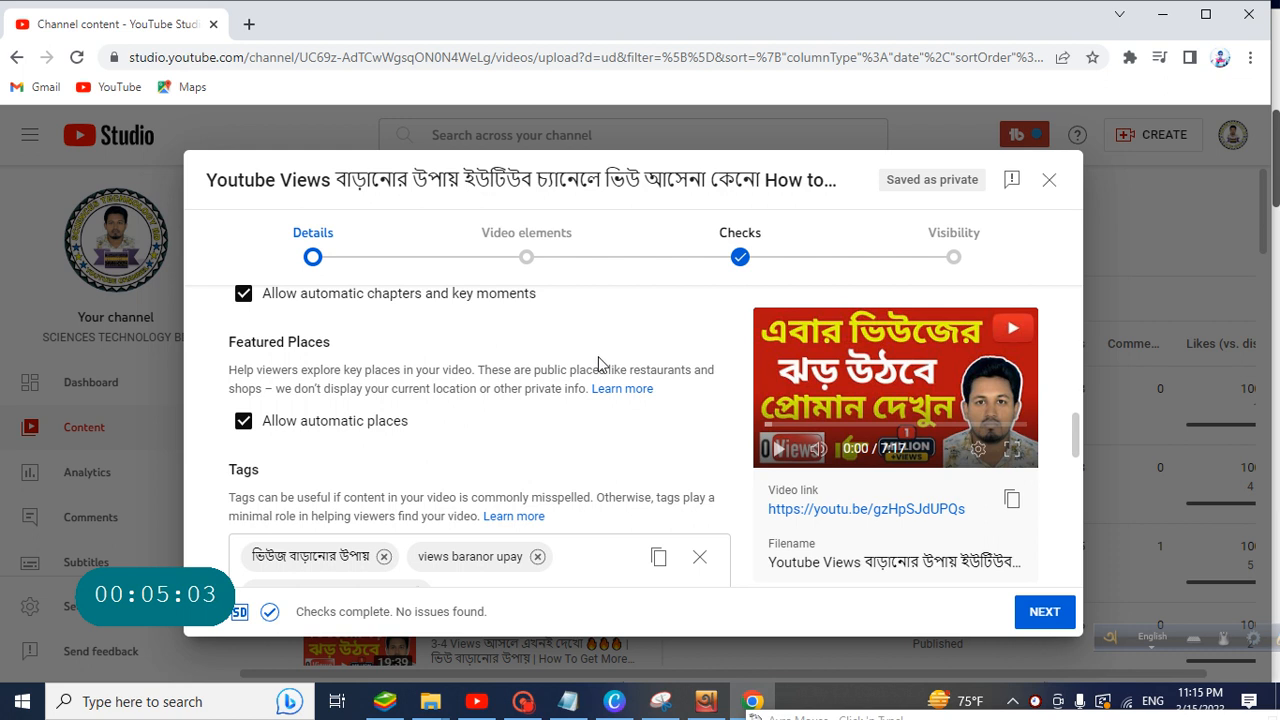
{"action": "scroll", "coordinate": [600, 363], "scroll_direction": "up", "scroll_amount": 2}
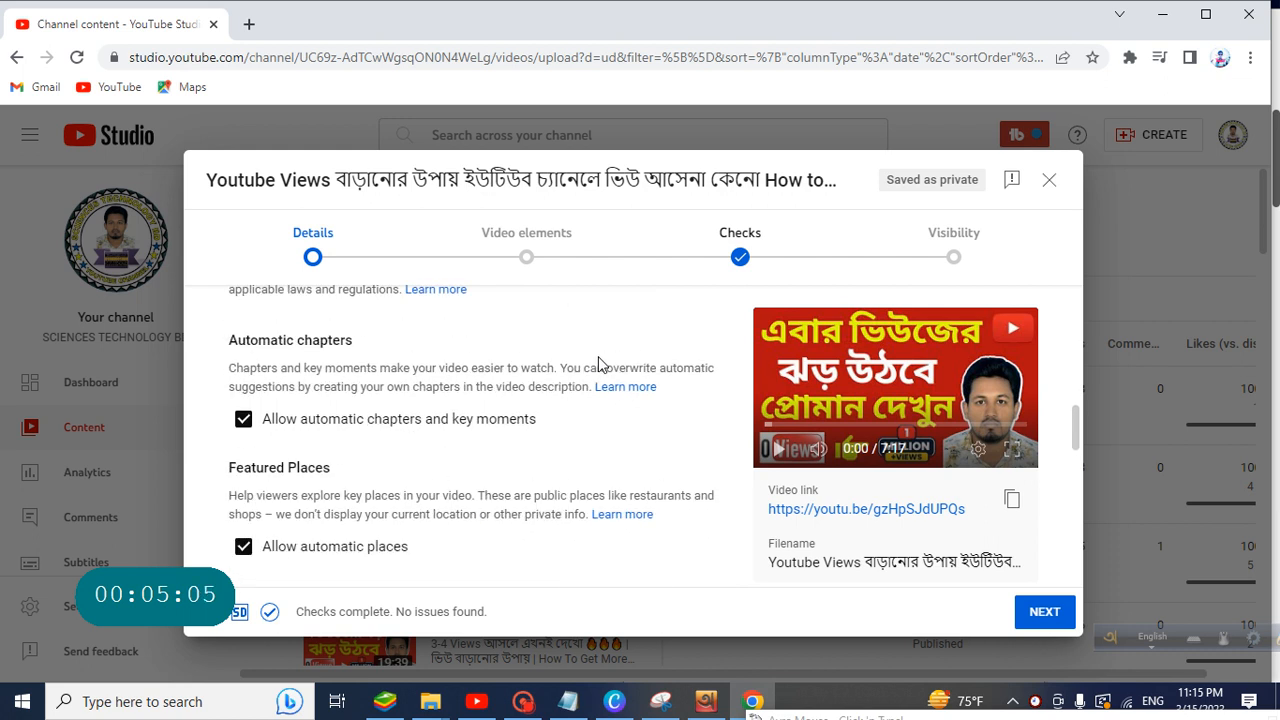
{"action": "scroll", "coordinate": [598, 363], "scroll_direction": "up", "scroll_amount": 5}
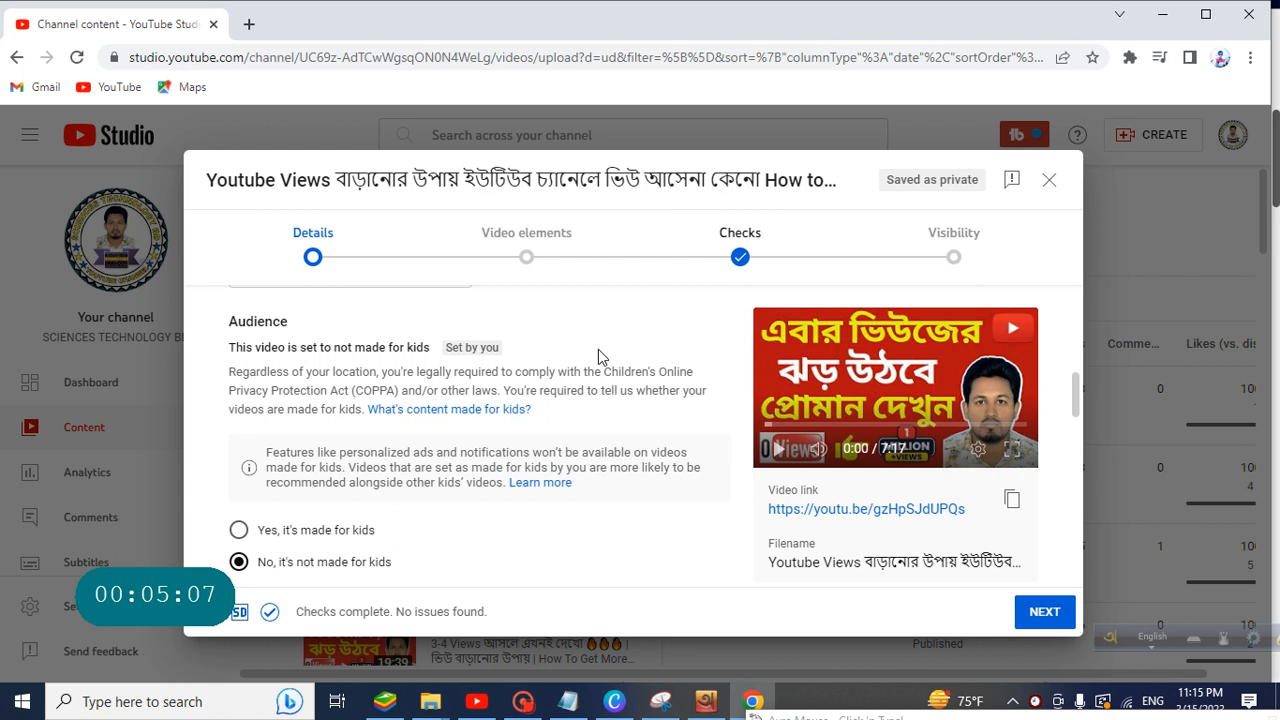
{"action": "scroll", "coordinate": [569, 423], "scroll_direction": "down", "scroll_amount": 4}
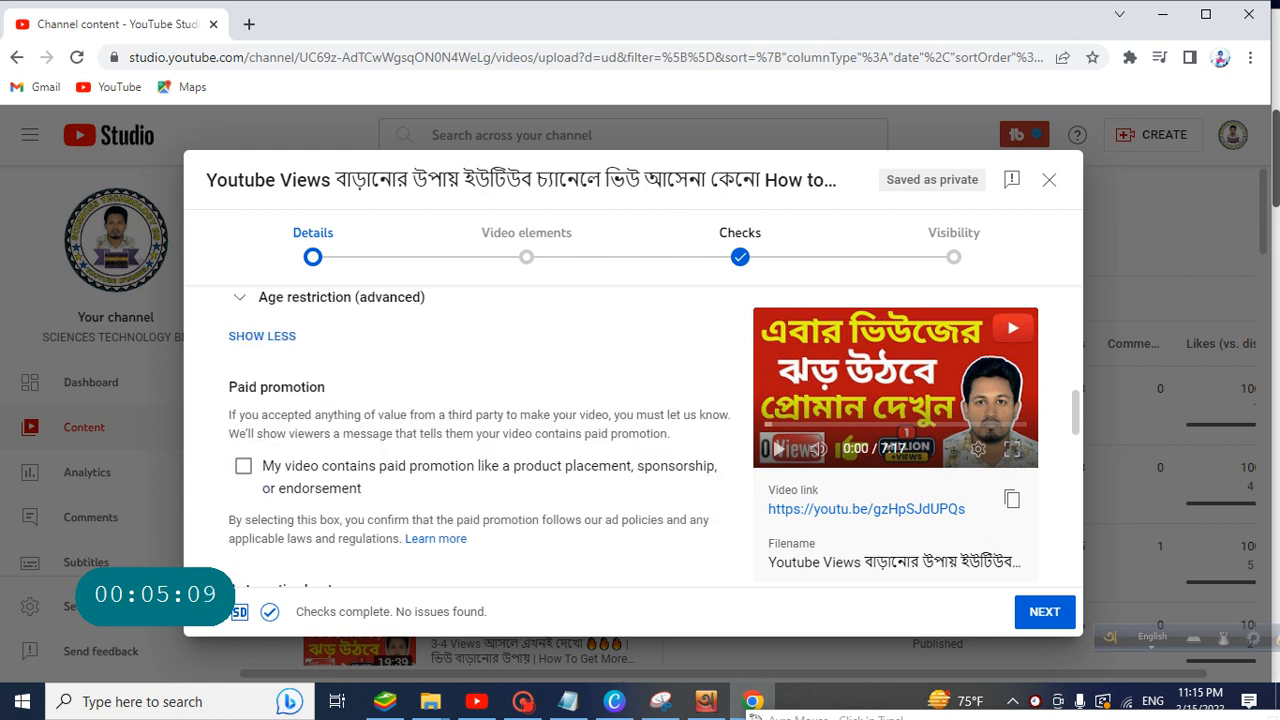
{"action": "scroll", "coordinate": [560, 450], "scroll_direction": "down", "scroll_amount": 8}
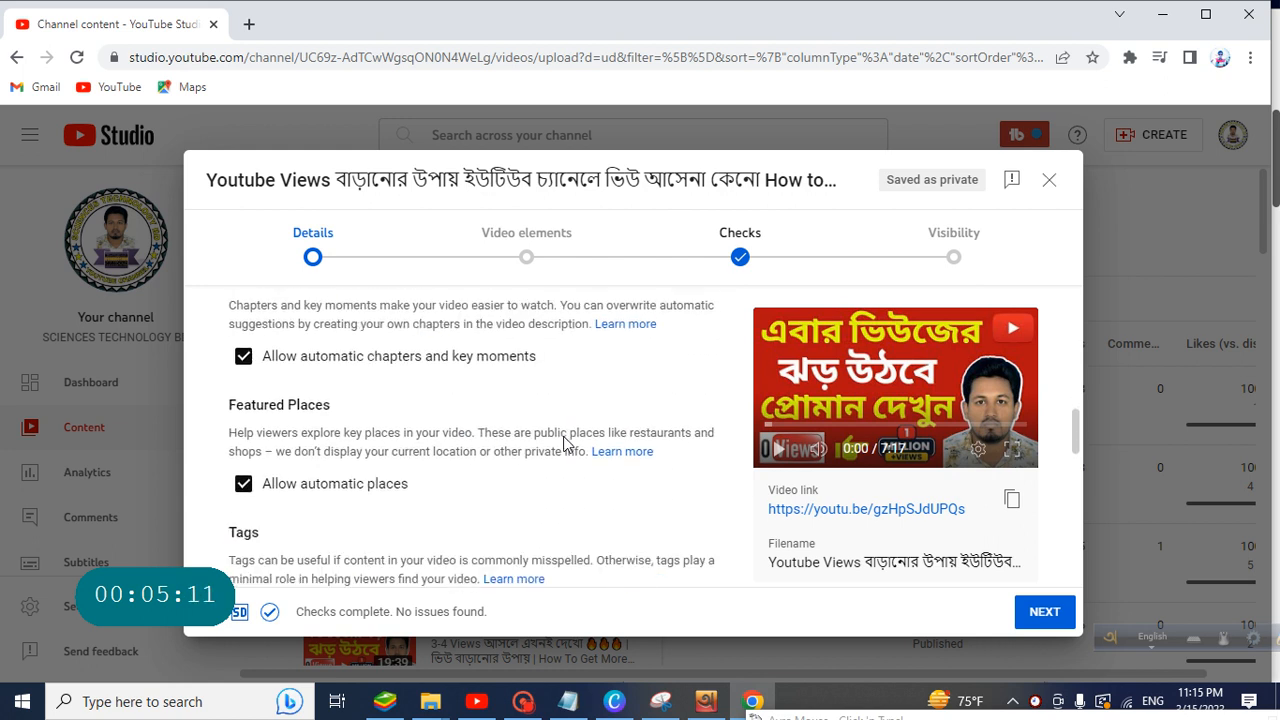
{"action": "scroll", "coordinate": [556, 494], "scroll_direction": "up", "scroll_amount": 3}
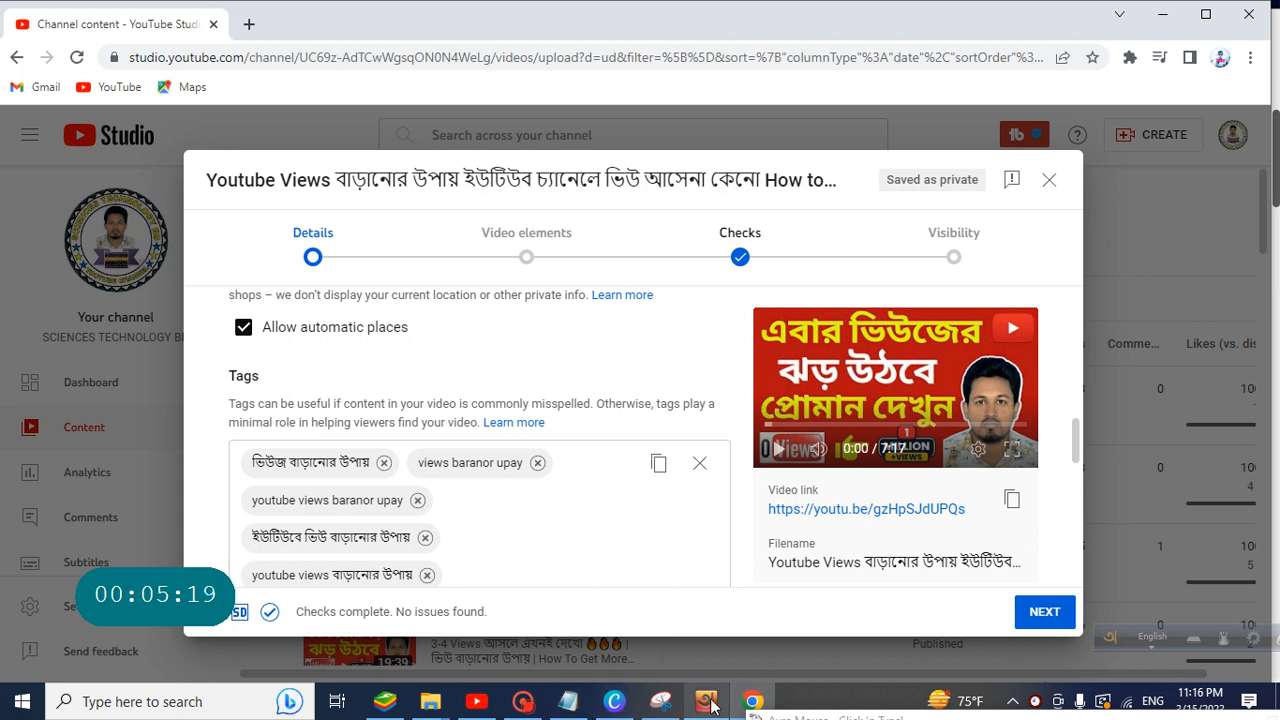
- Minimise the browser and YouTube windows, move the video file to the middle of the desktop, and refresh the desktop
{"action": "mouse_move", "coordinate": [708, 703]}
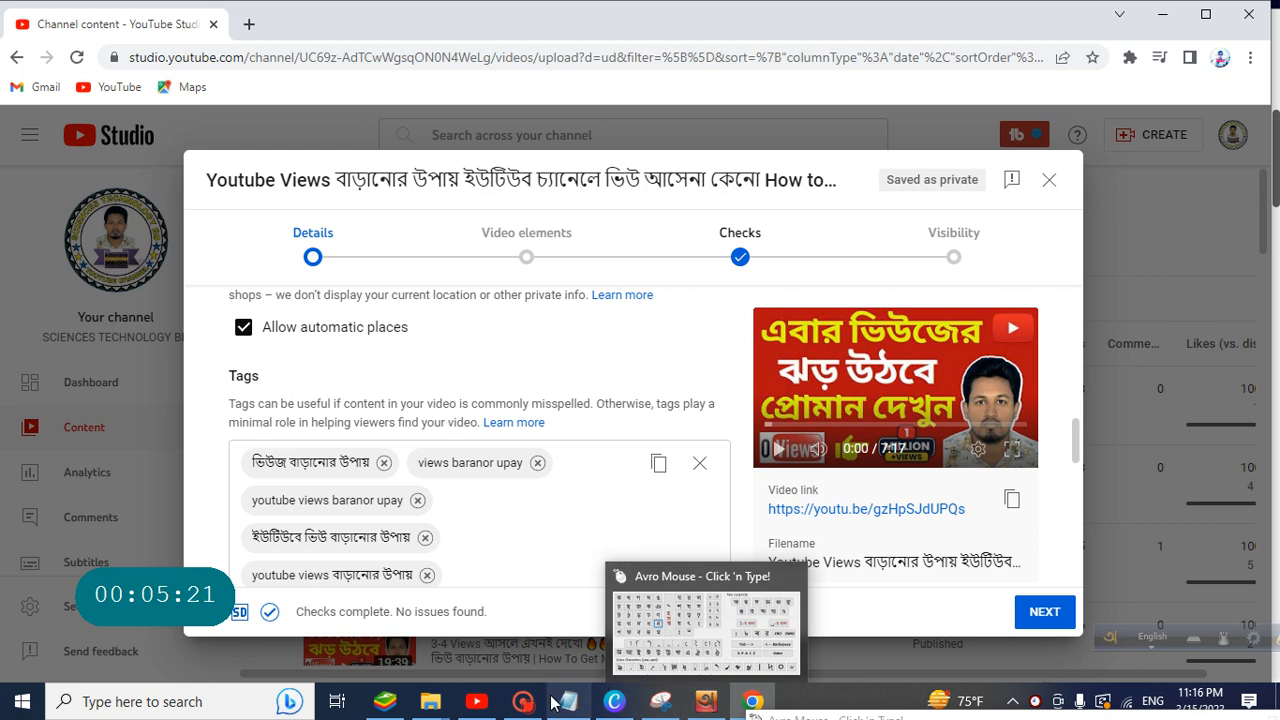
{"action": "mouse_move", "coordinate": [527, 703]}
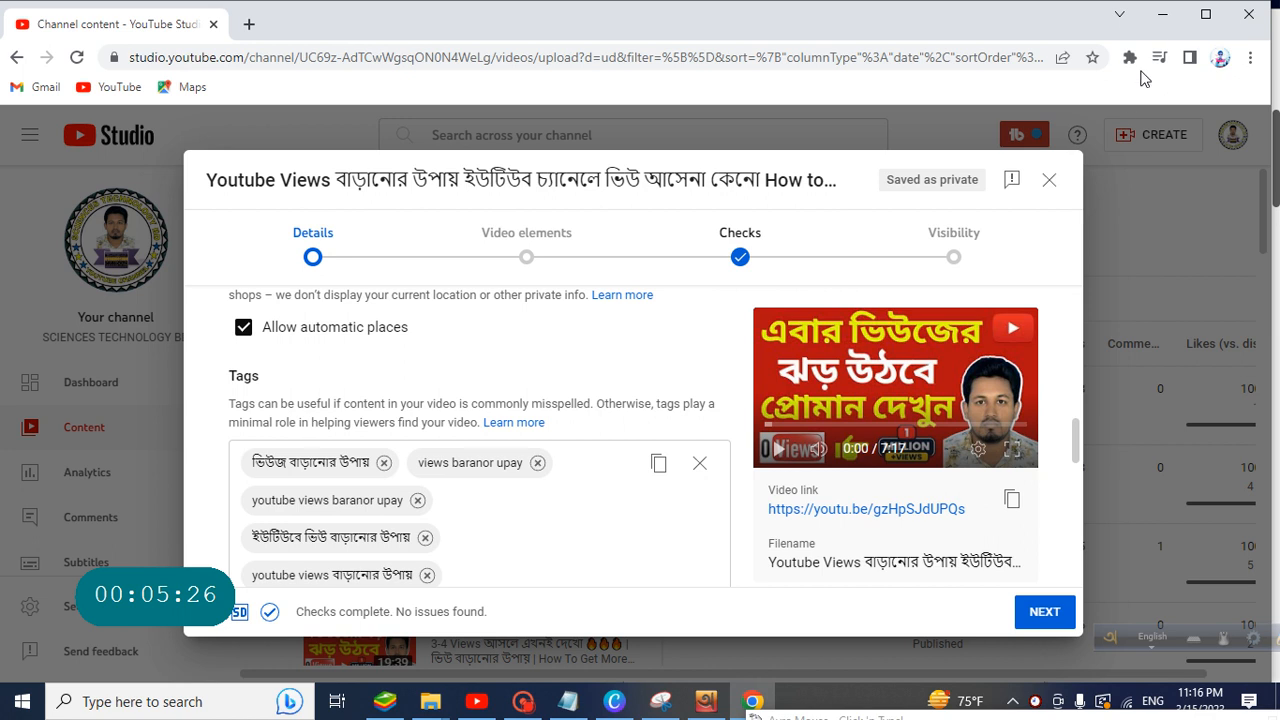
{"action": "left_click", "coordinate": [1162, 16]}
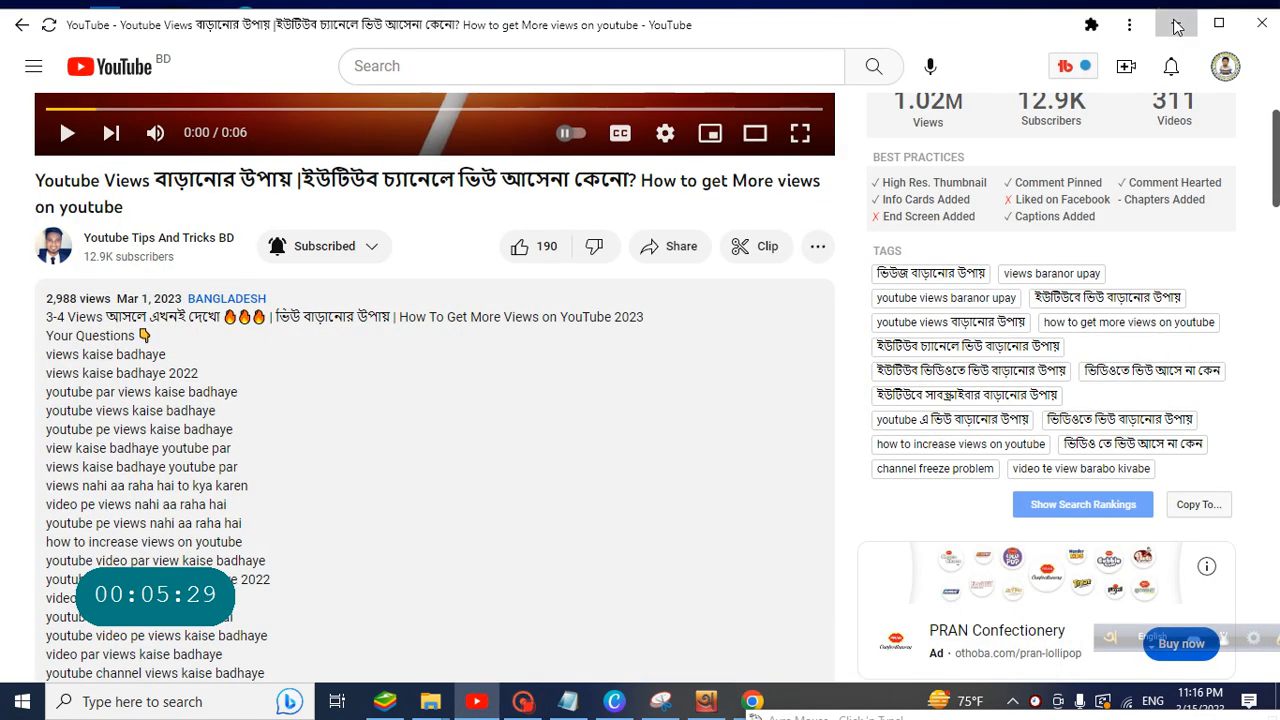
{"action": "left_click", "coordinate": [1172, 22]}
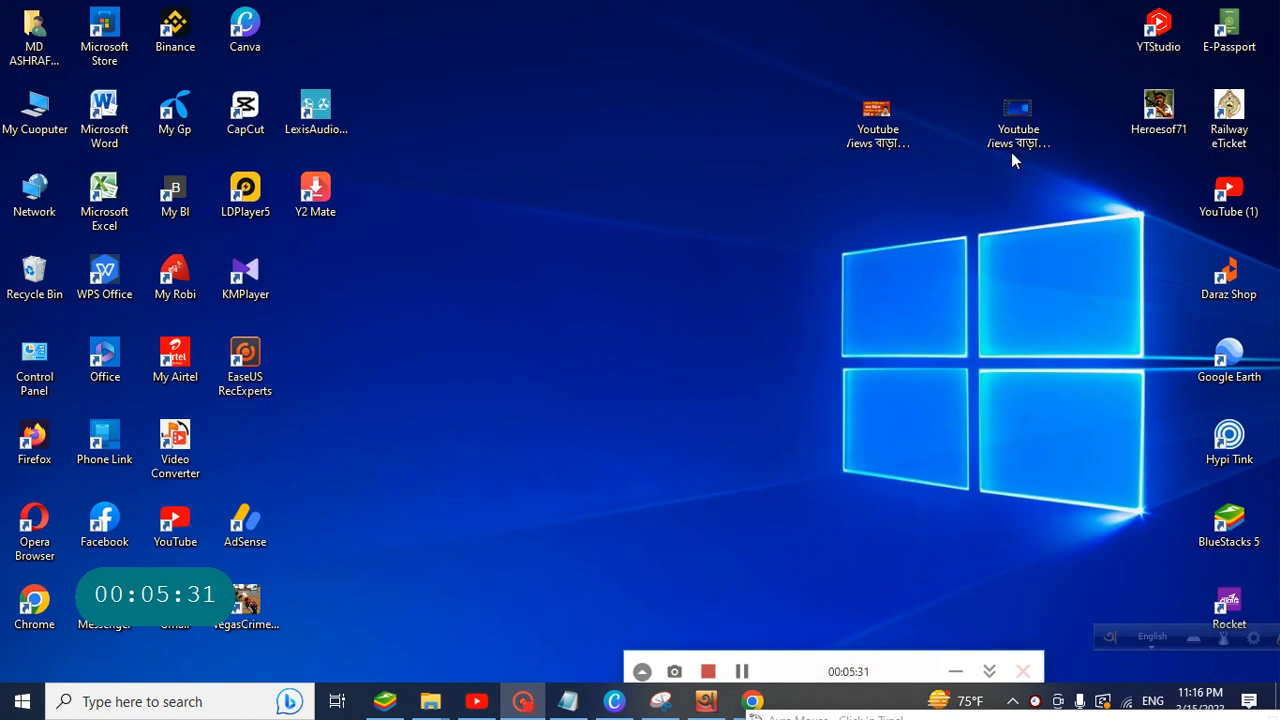
{"action": "left_click_drag", "start_coordinate": [1013, 140], "coordinate": [639, 261]}
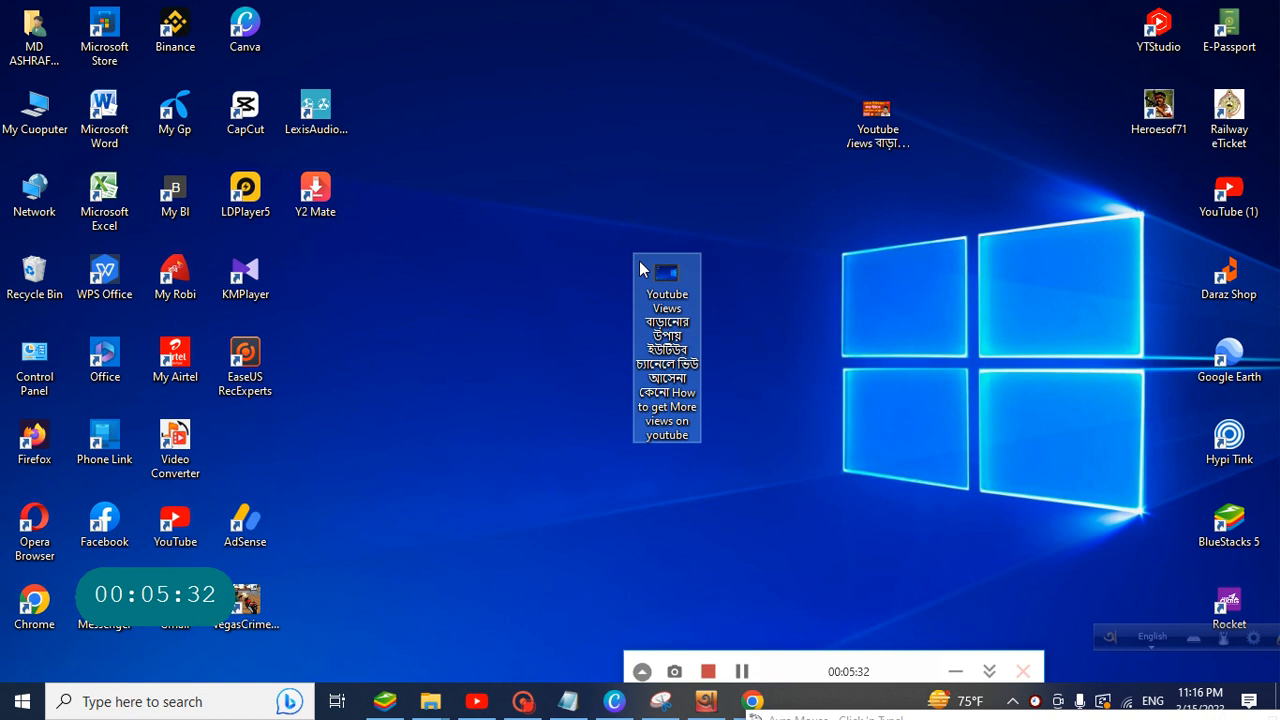
{"action": "right_click", "coordinate": [755, 270]}
{"action": "left_click", "coordinate": [803, 323]}
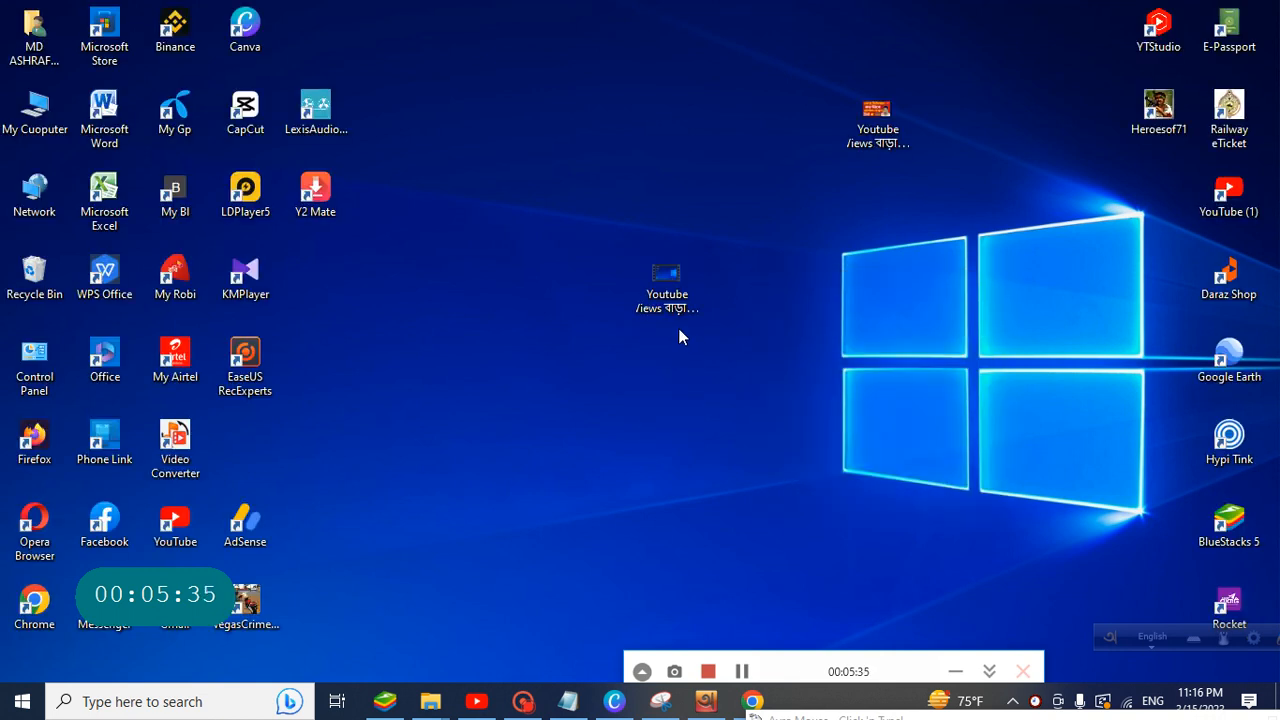
- Copy the desktop video file's full name from its rename field, keeping the name as it is
{"action": "right_click", "coordinate": [680, 330]}
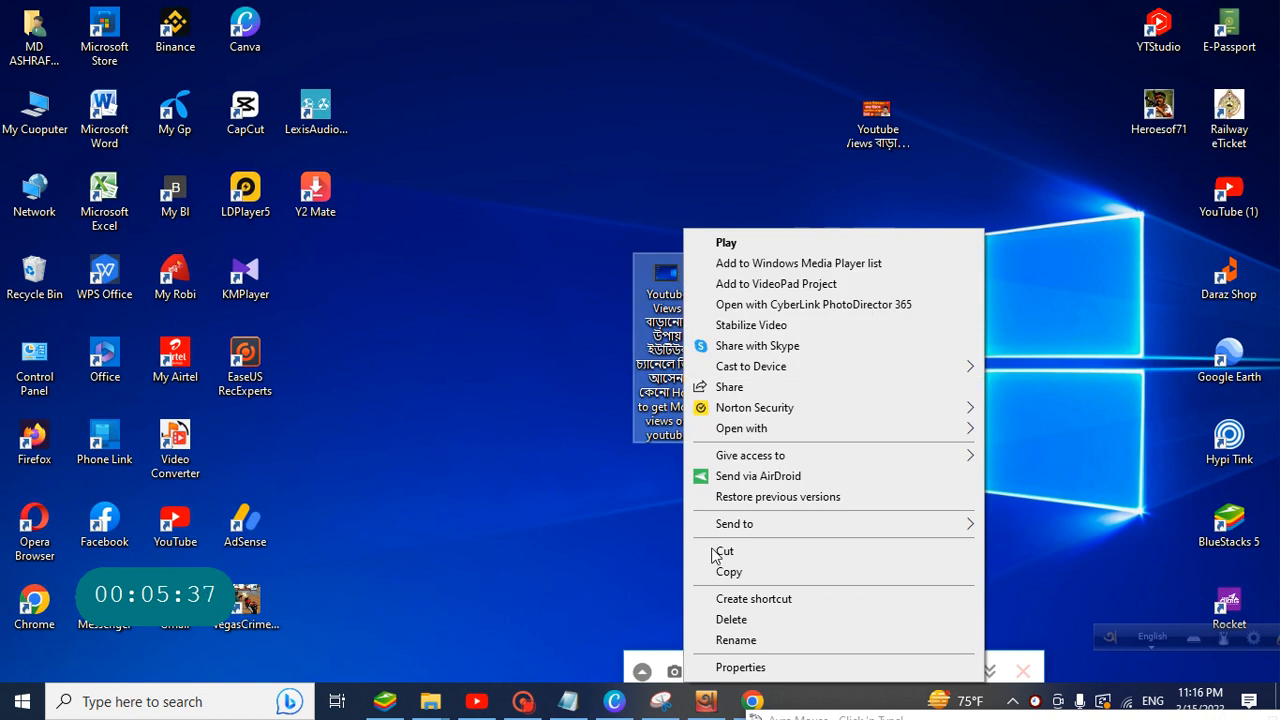
{"action": "left_click", "coordinate": [730, 641]}
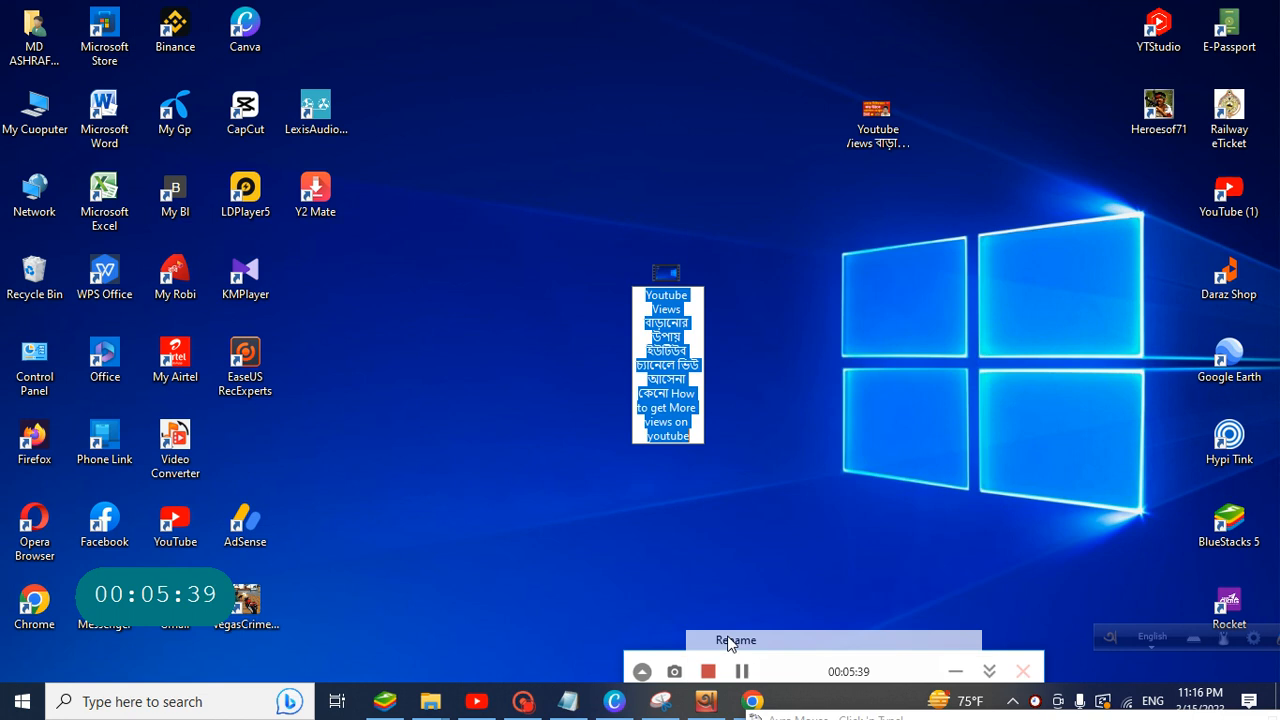
{"action": "right_click", "coordinate": [663, 410]}
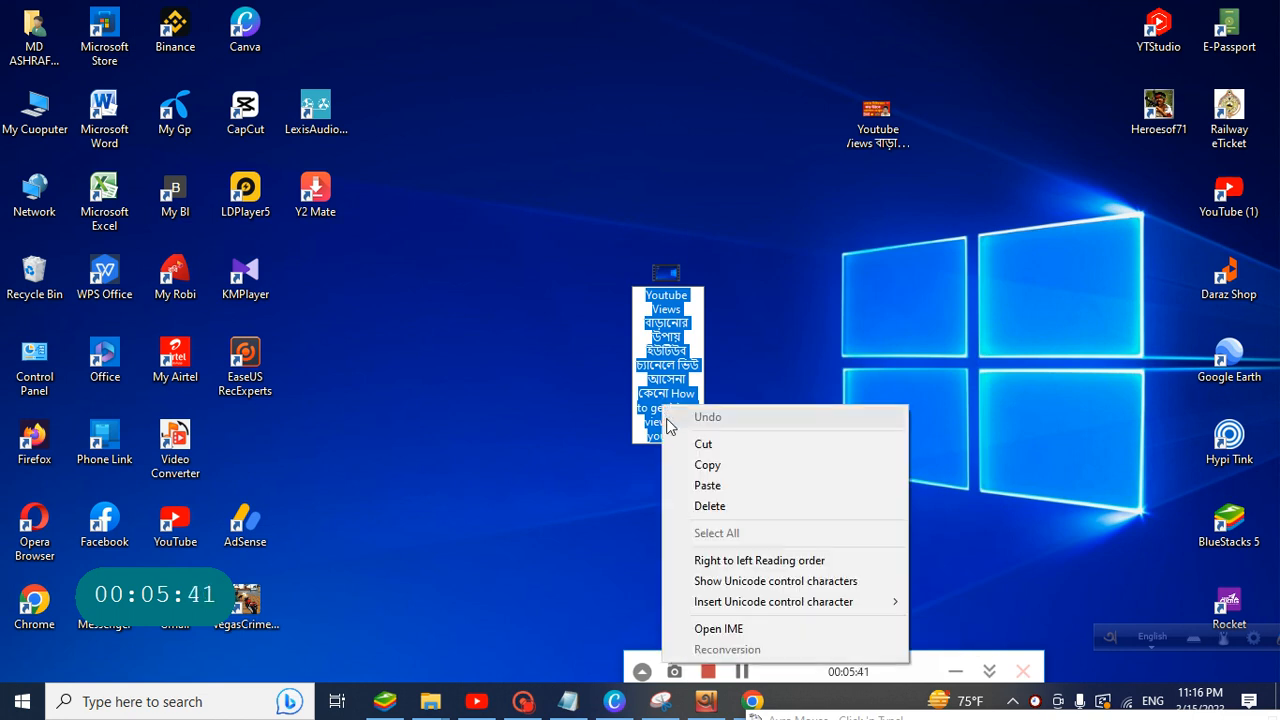
{"action": "left_click", "coordinate": [708, 465]}
{"action": "key", "text": "Return"}
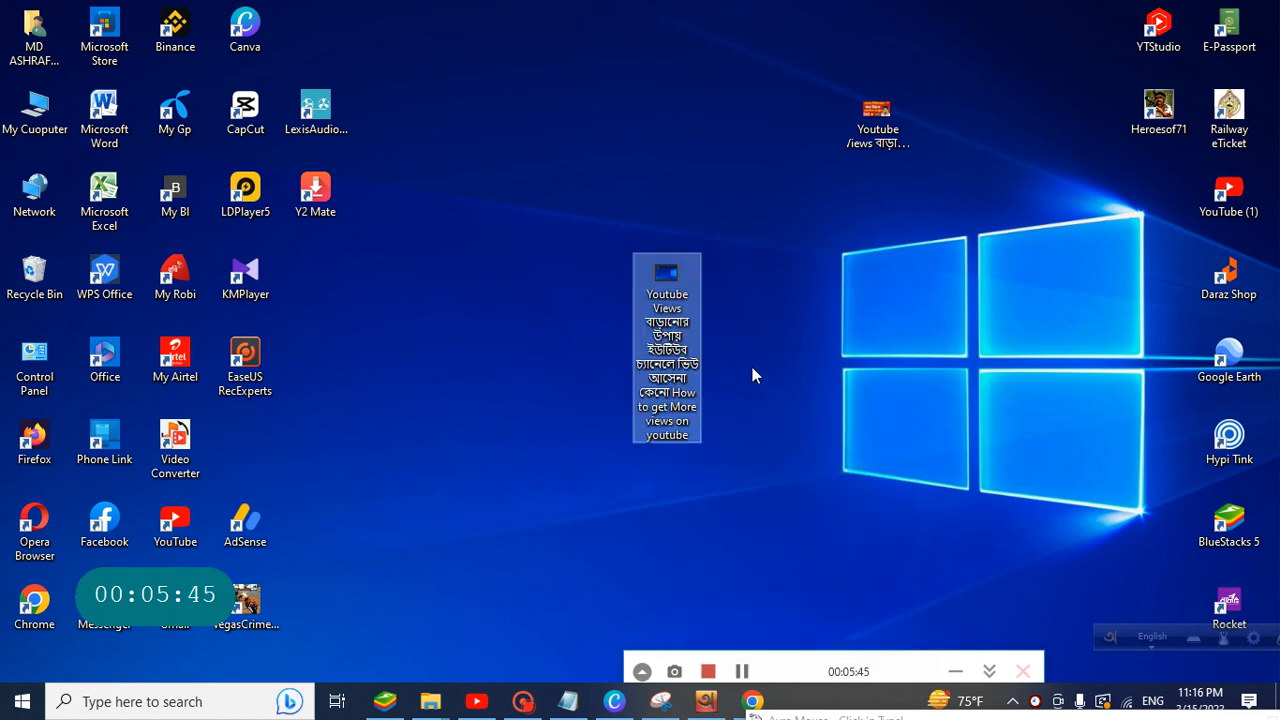
{"action": "left_click", "coordinate": [742, 350]}
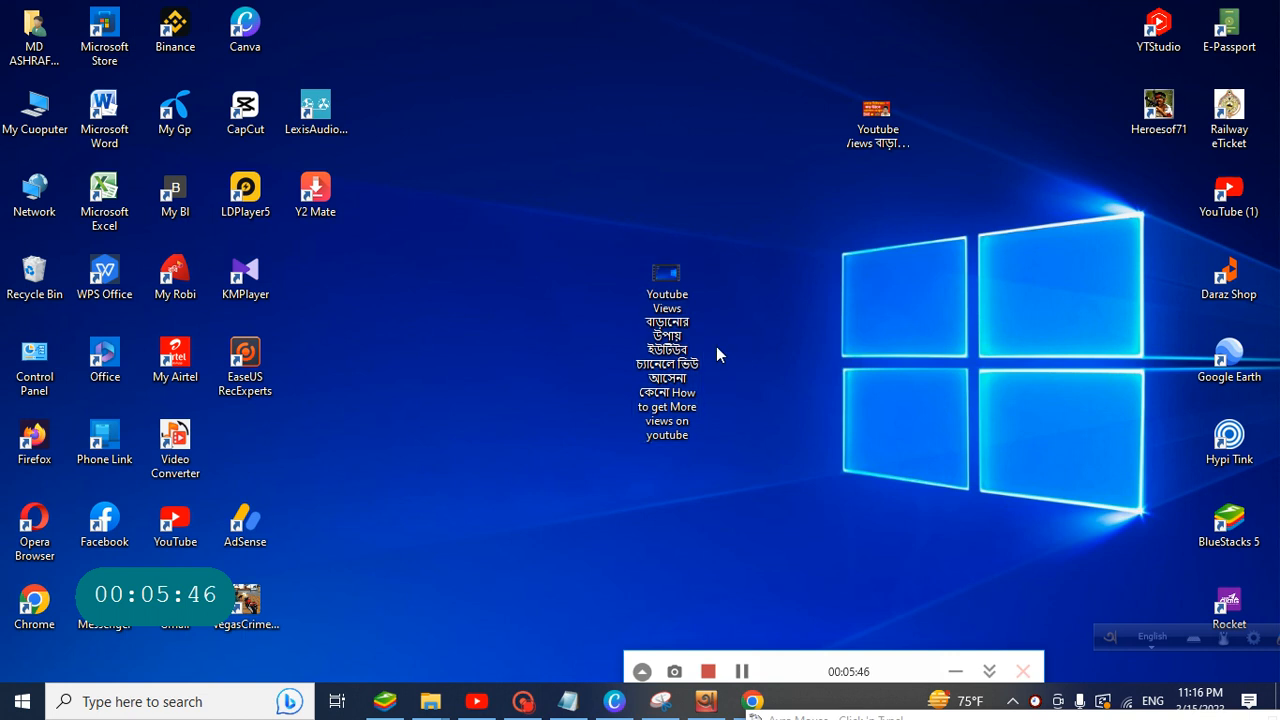
- In the video file's detail properties, paste the copied file name as the title and set the rating to four stars
{"action": "right_click", "coordinate": [664, 366]}
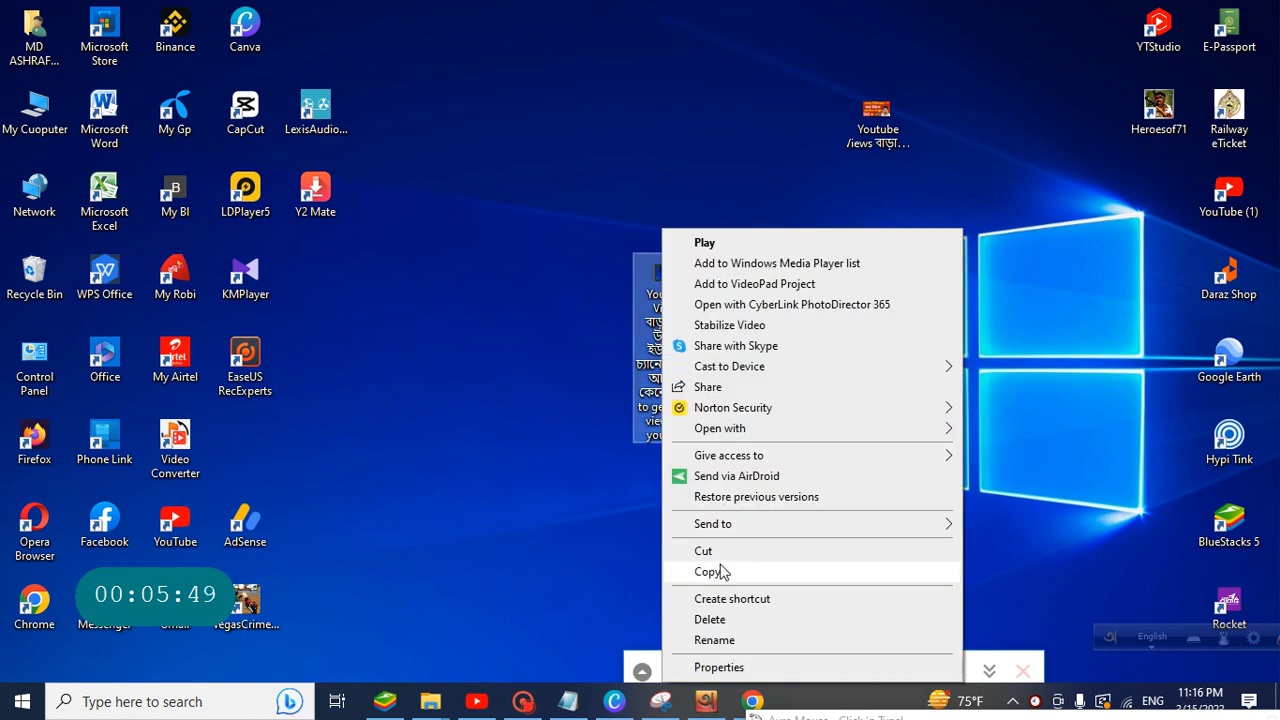
{"action": "left_click", "coordinate": [714, 667]}
{"action": "left_click", "coordinate": [692, 242]}
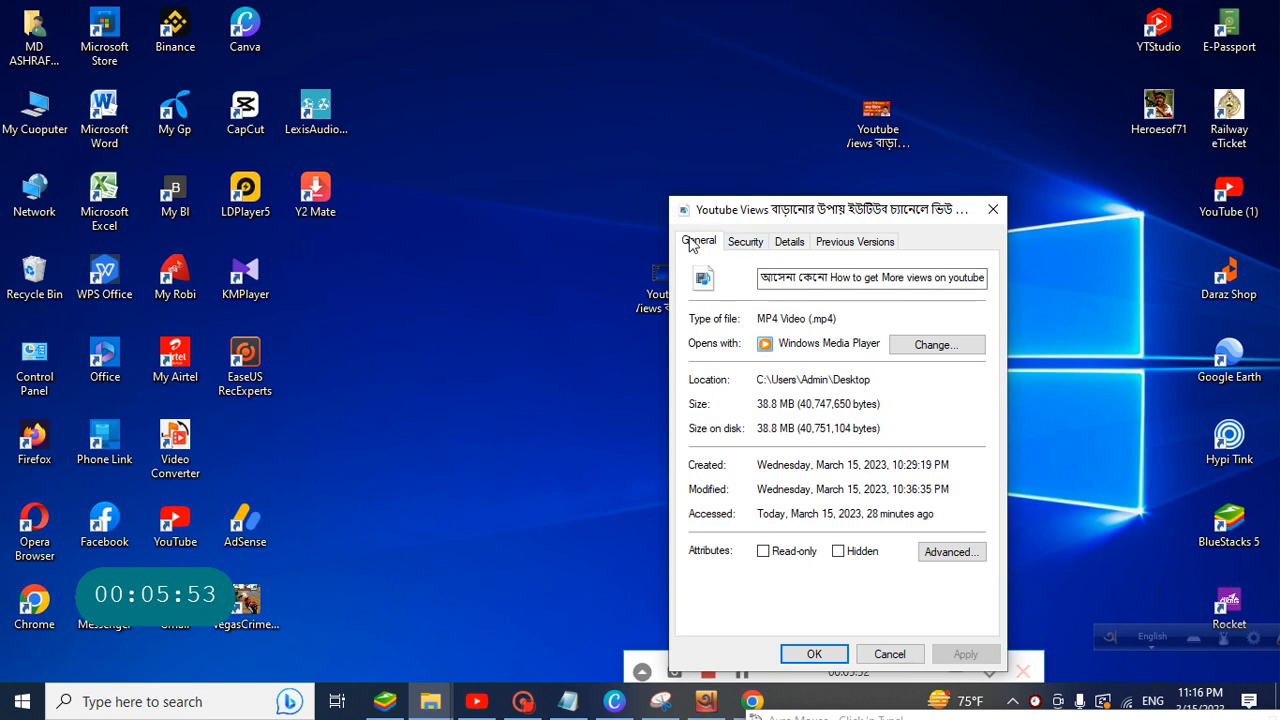
{"action": "left_click", "coordinate": [790, 243]}
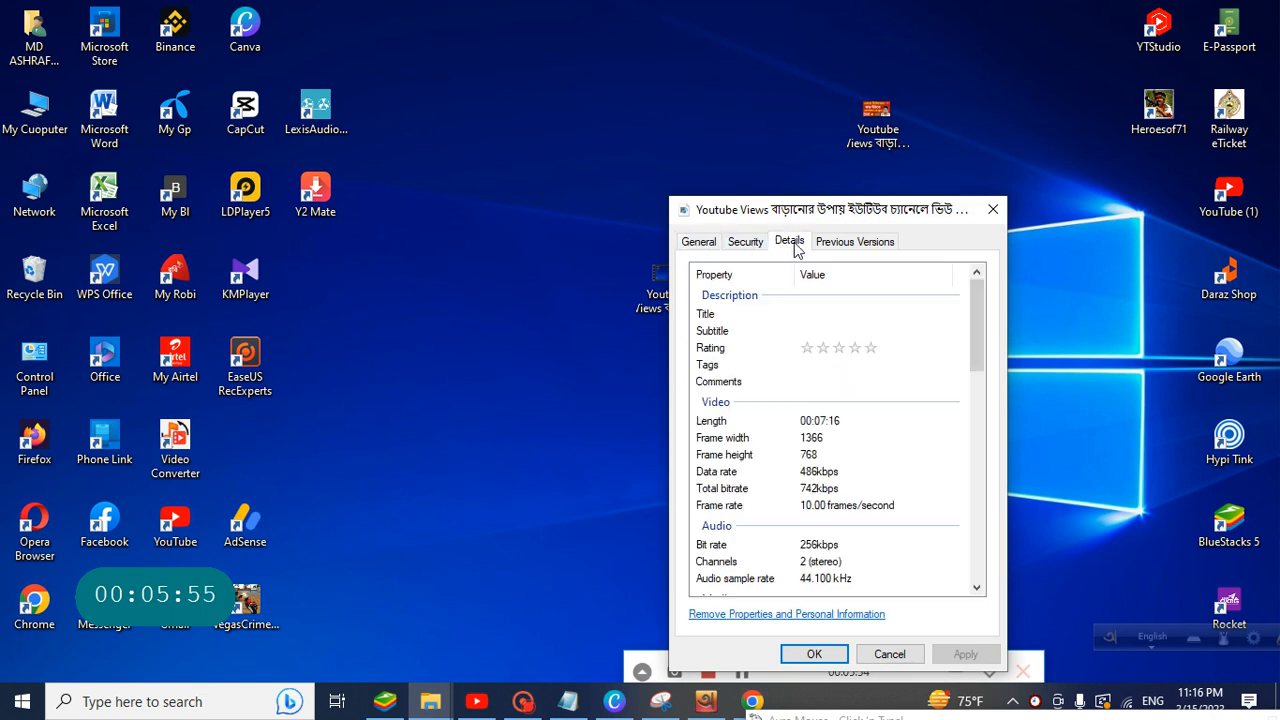
{"action": "left_click", "coordinate": [752, 316]}
{"action": "left_click", "coordinate": [851, 313]}
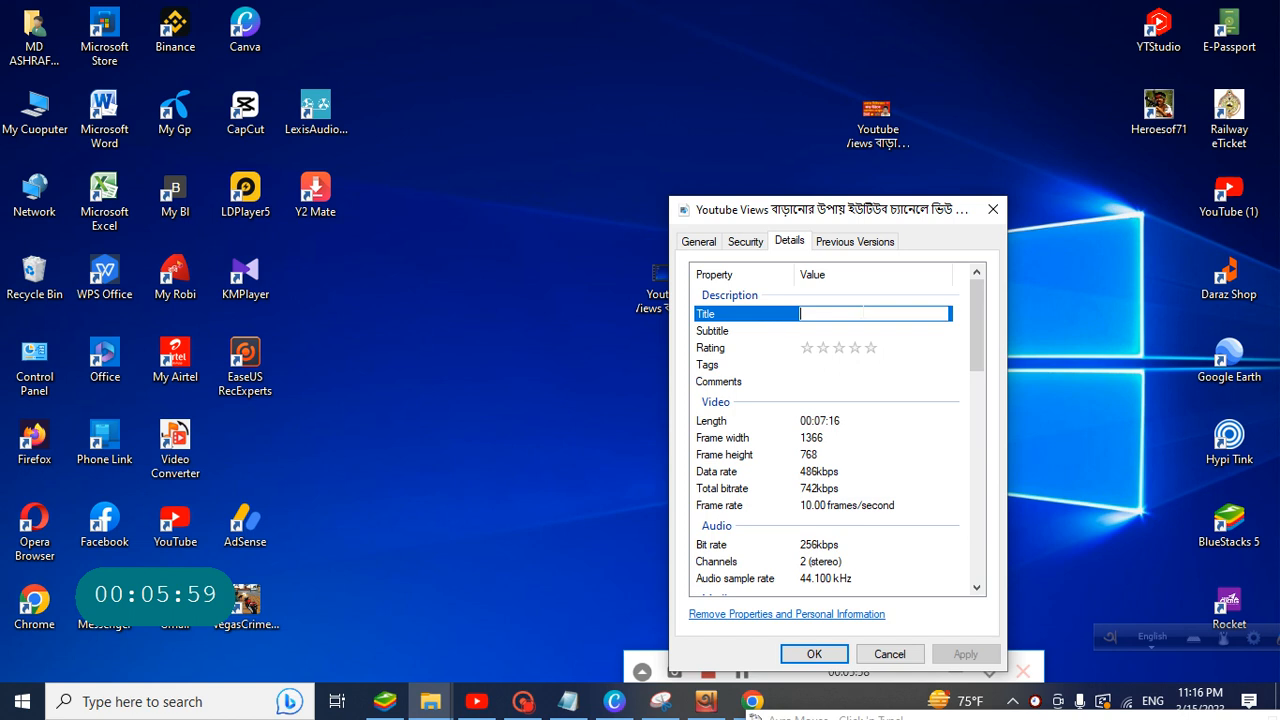
{"action": "right_click", "coordinate": [862, 316]}
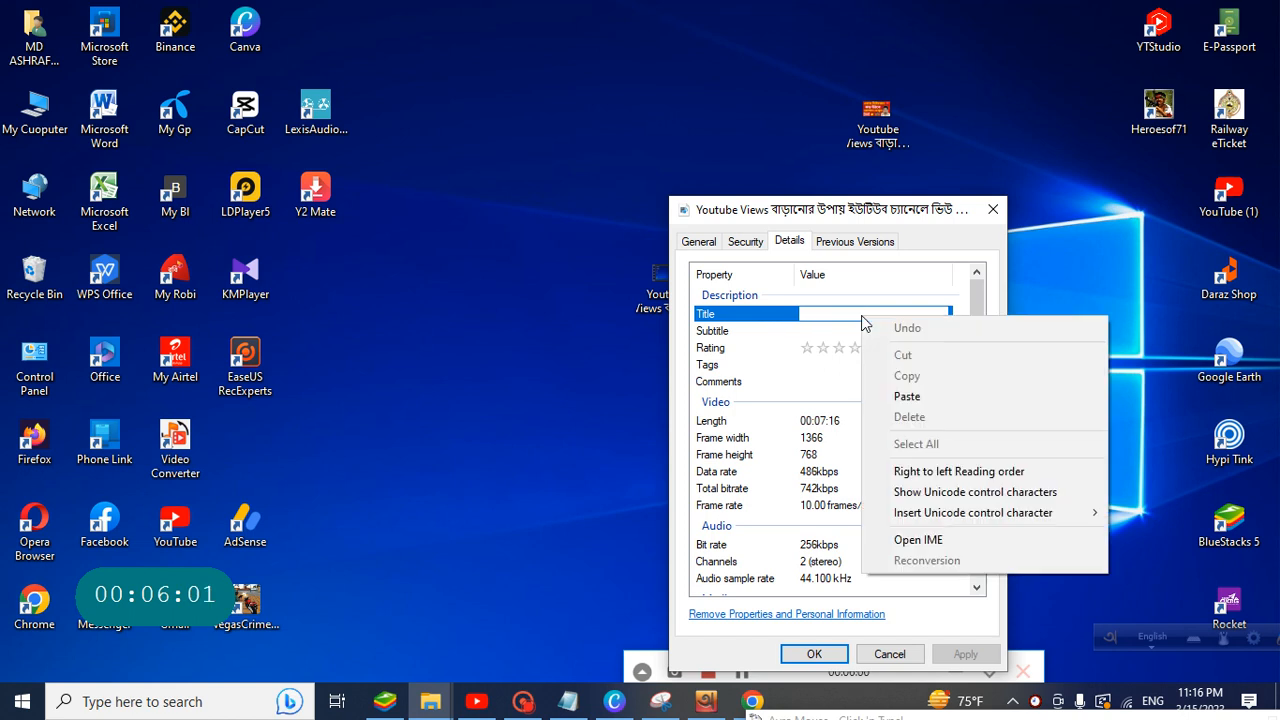
{"action": "left_click", "coordinate": [906, 397]}
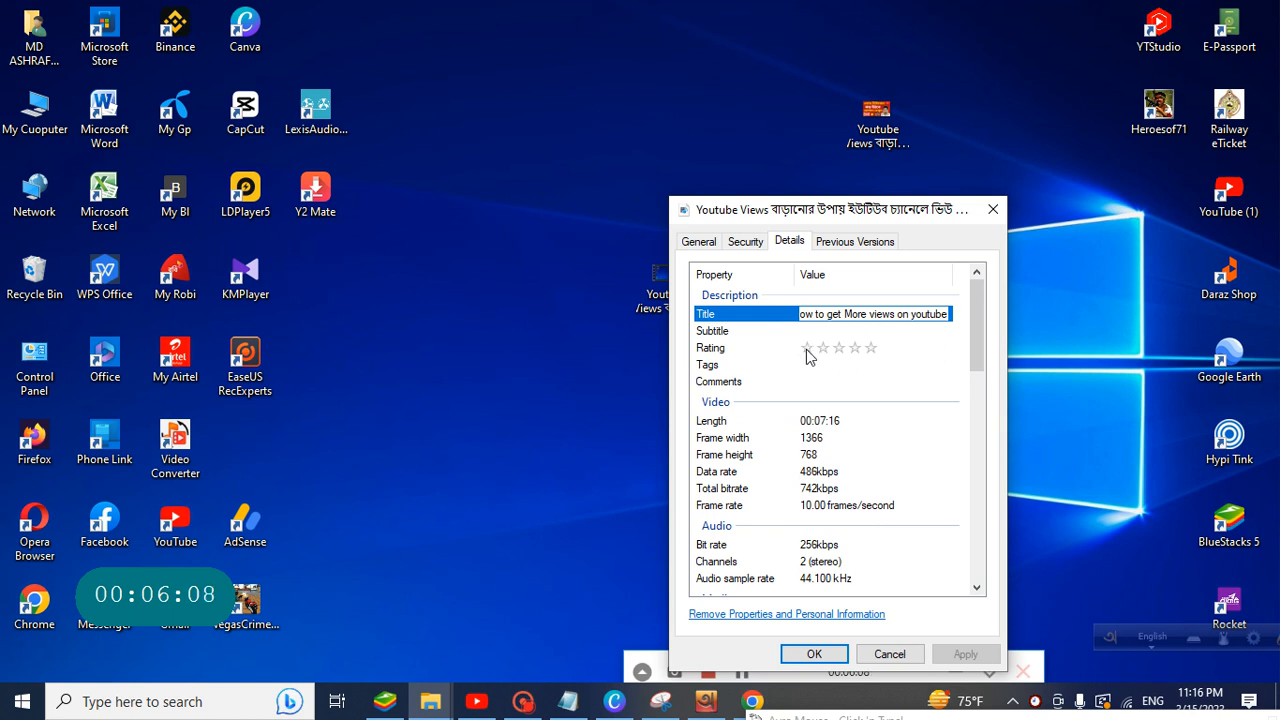
{"action": "left_click", "coordinate": [808, 357]}
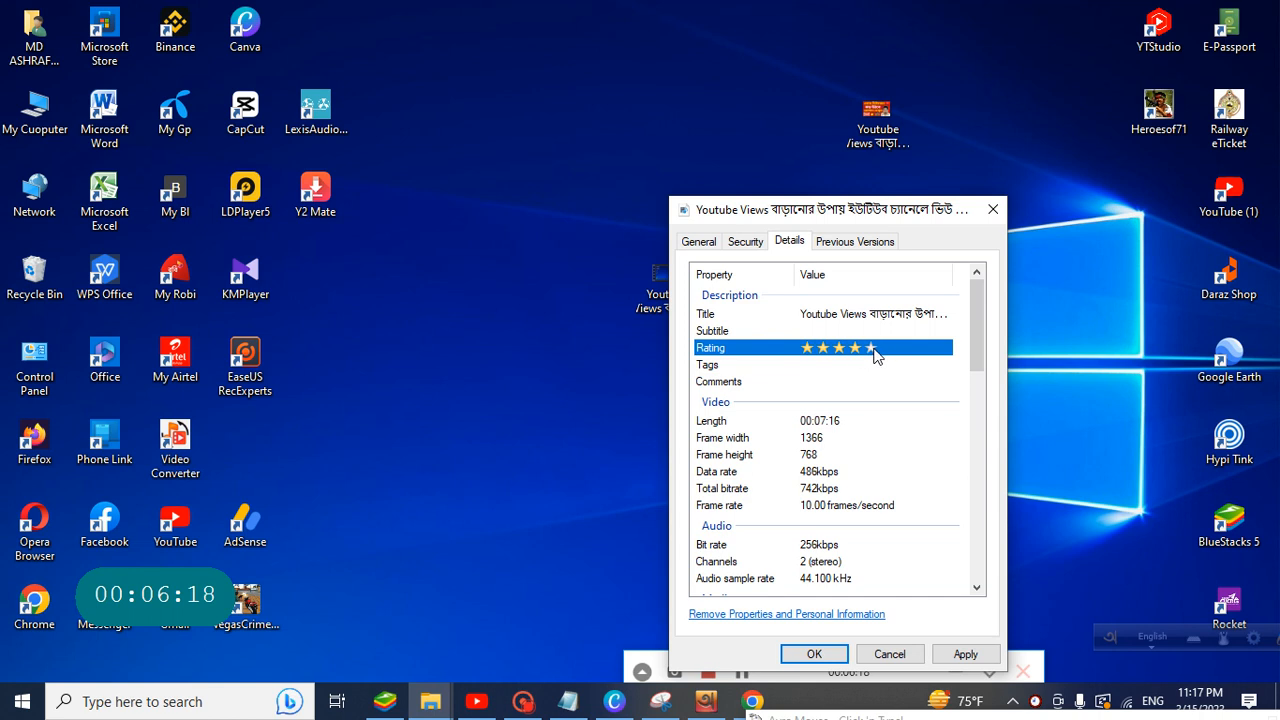
- Open the file's Tags property for editing, switch to YouTube Studio in Chrome, and copy all of the uploaded video's tags
{"action": "left_click", "coordinate": [716, 366]}
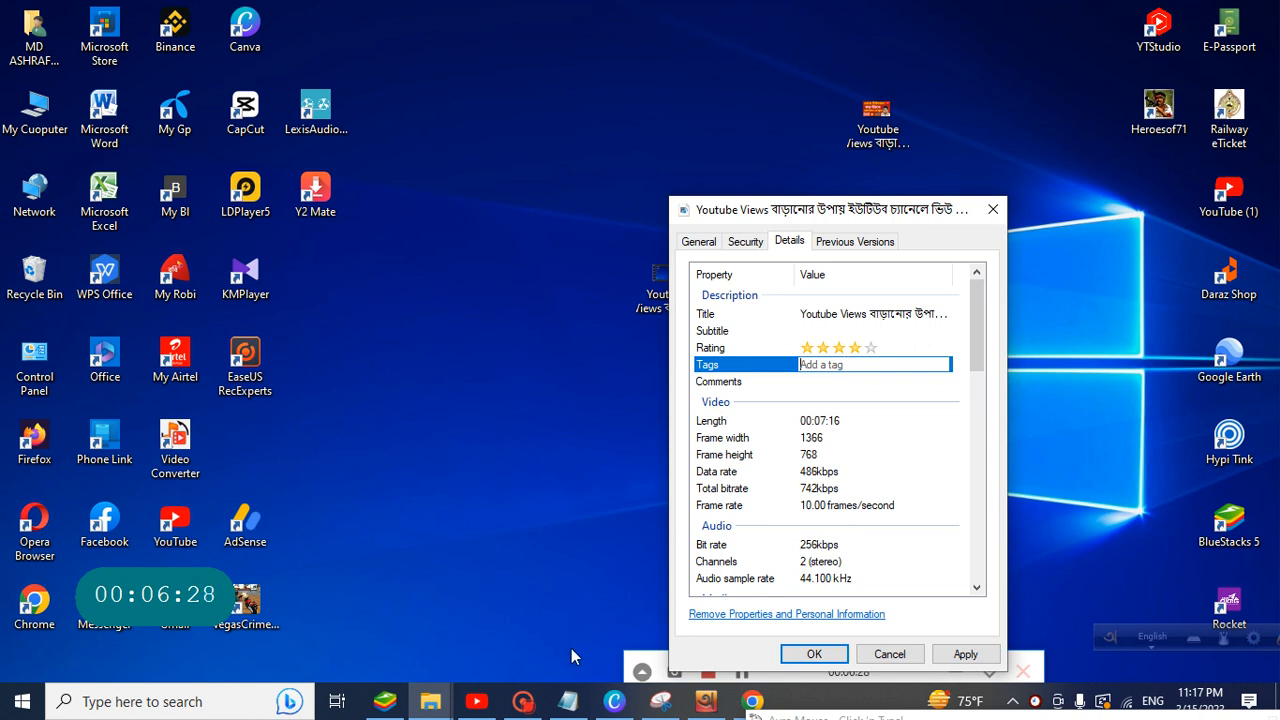
{"action": "left_click", "coordinate": [752, 701]}
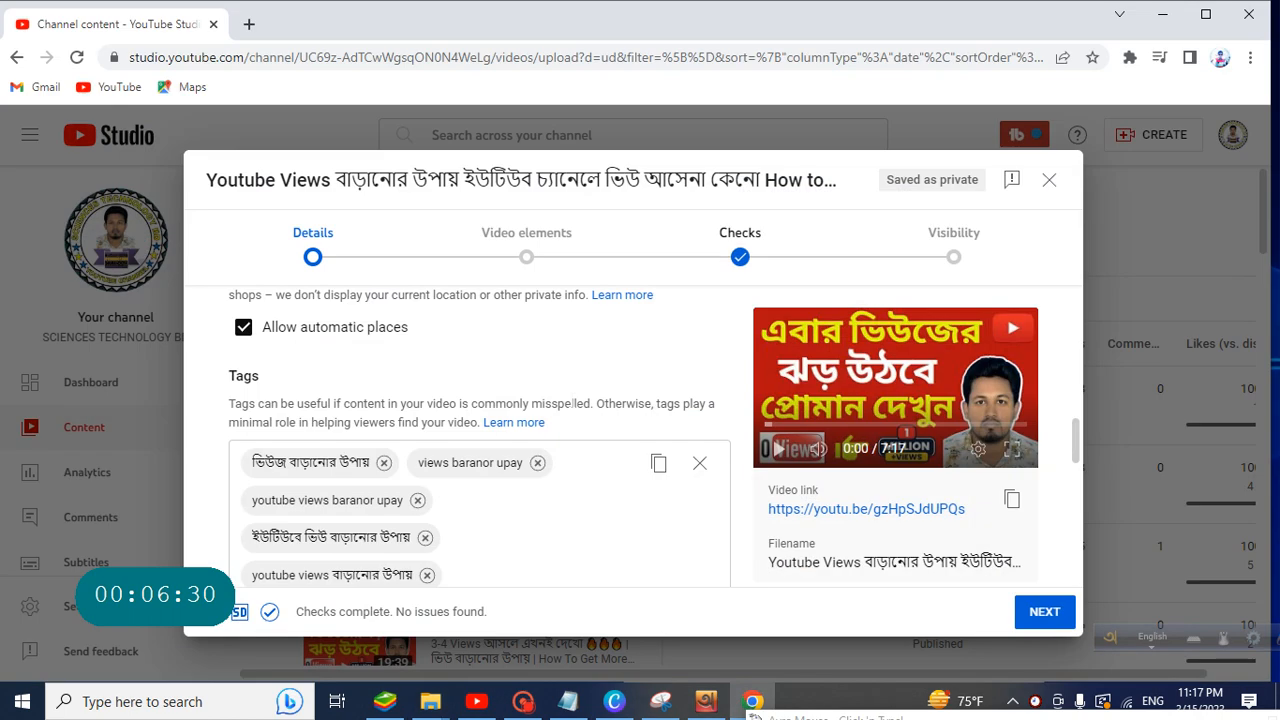
{"action": "scroll", "coordinate": [669, 443], "scroll_direction": "down", "scroll_amount": 2}
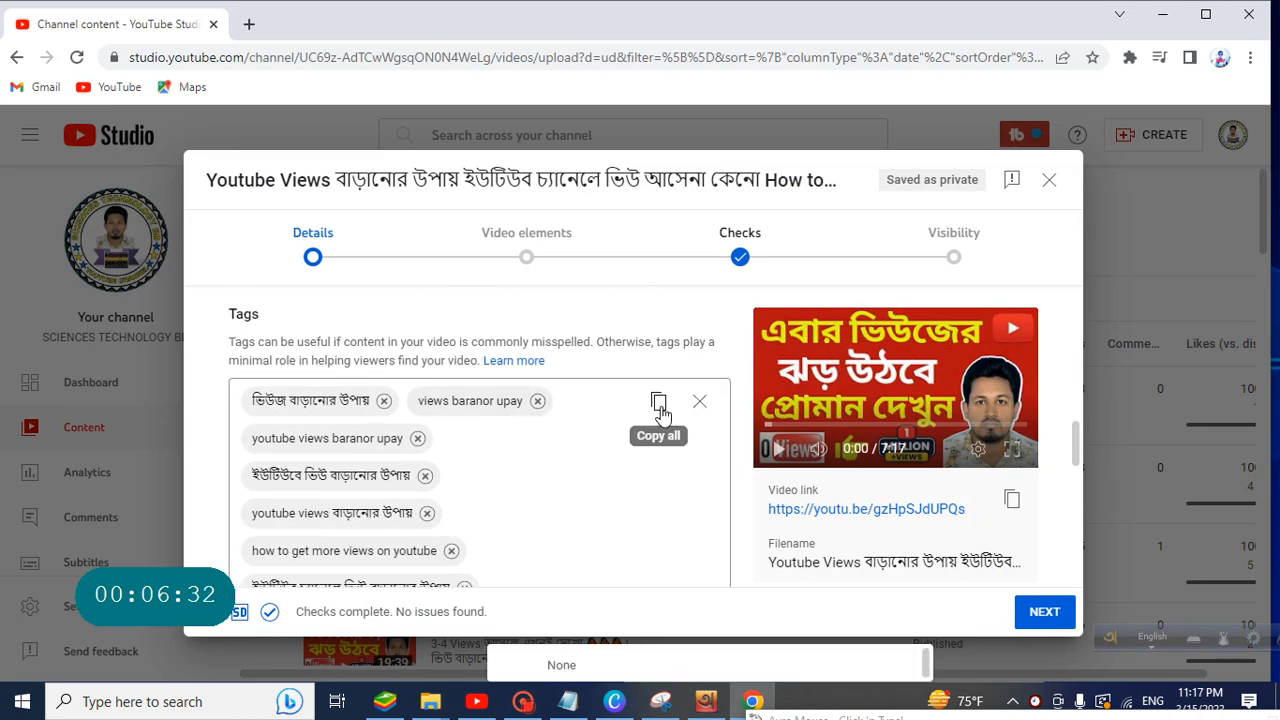
{"action": "left_click", "coordinate": [660, 427]}
{"action": "scroll", "coordinate": [666, 395], "scroll_direction": "up", "scroll_amount": 3}
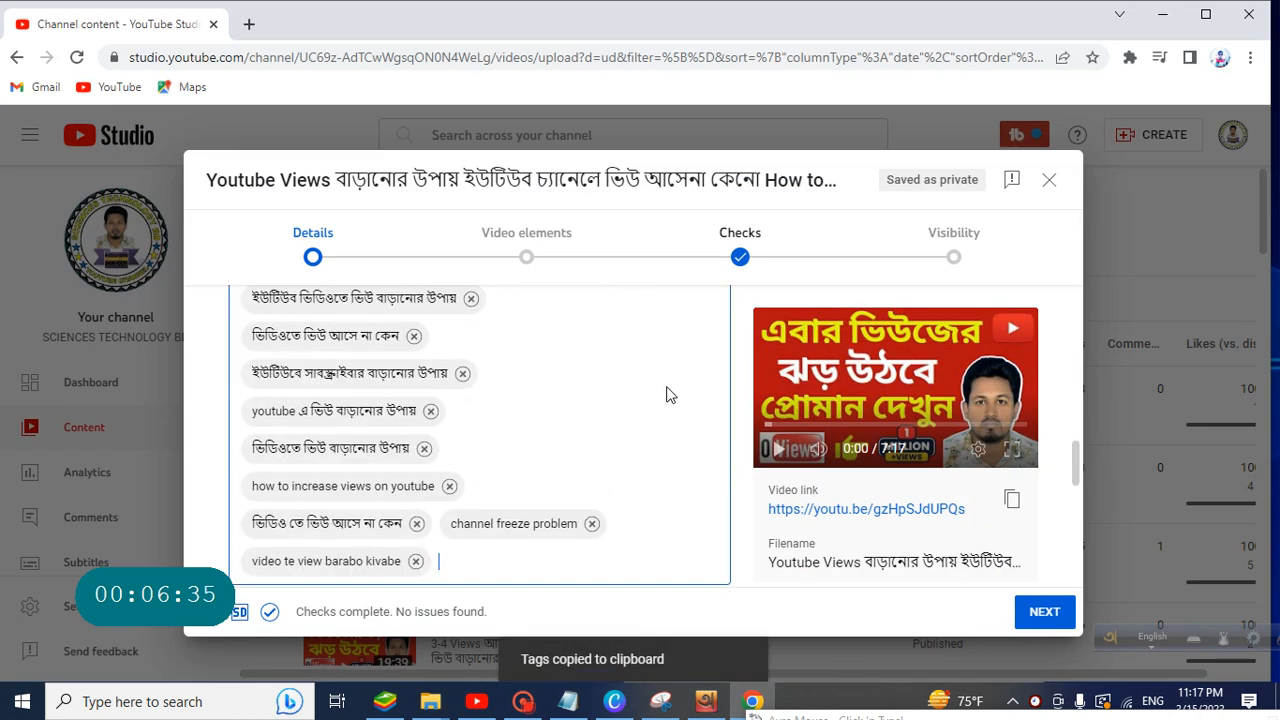
{"action": "scroll", "coordinate": [672, 392], "scroll_direction": "up", "scroll_amount": 2}
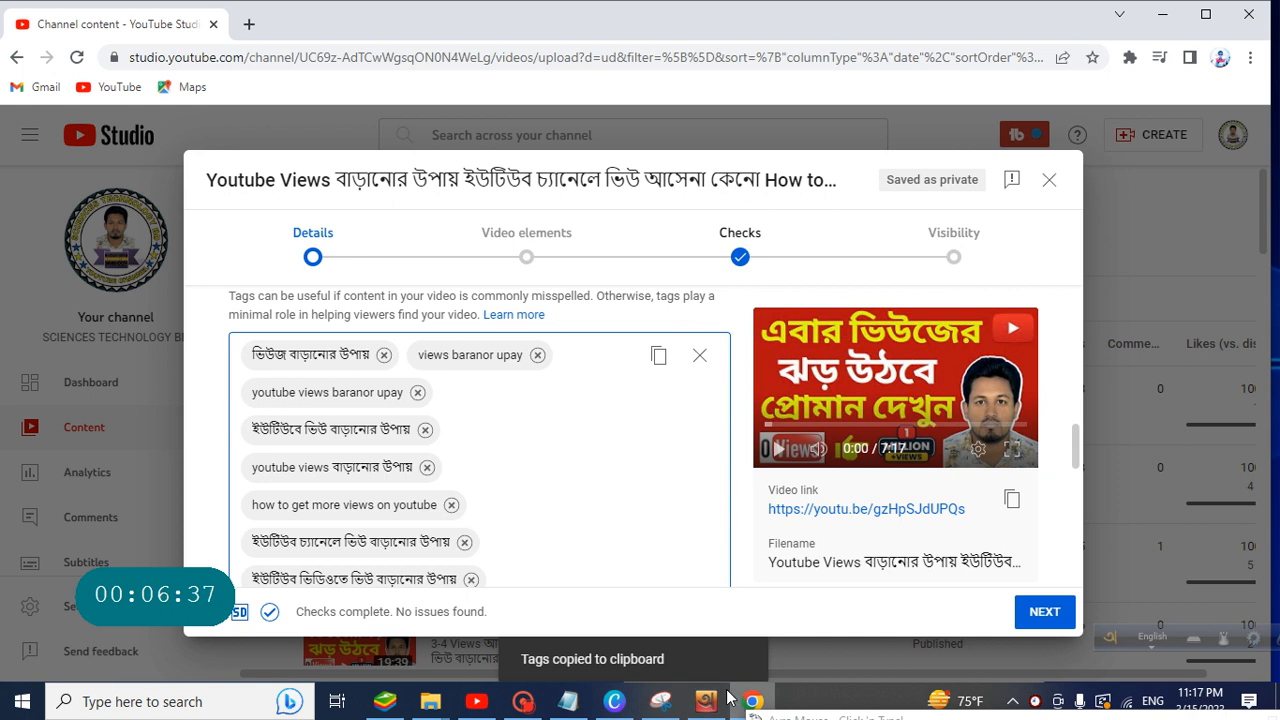
- Bring the video file's properties window in front of YouTube Studio and reposition it so the tag list stays visible
{"action": "left_click", "coordinate": [431, 705]}
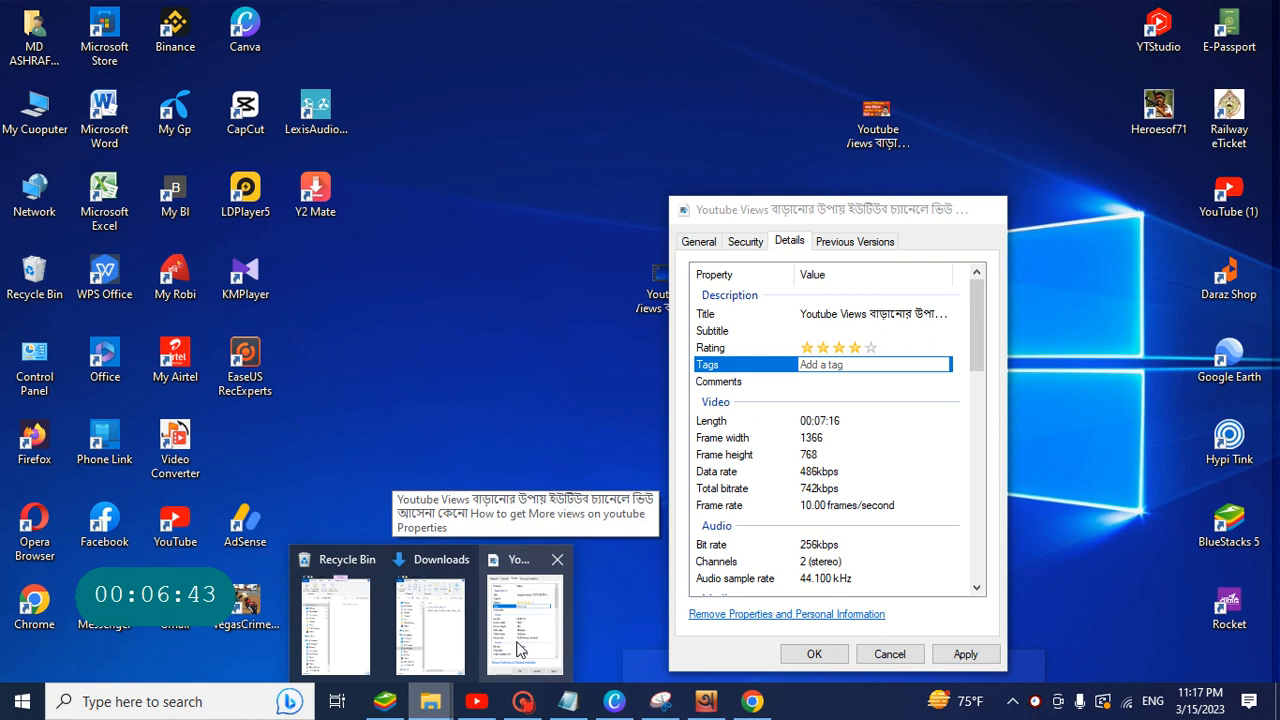
{"action": "left_click", "coordinate": [516, 641]}
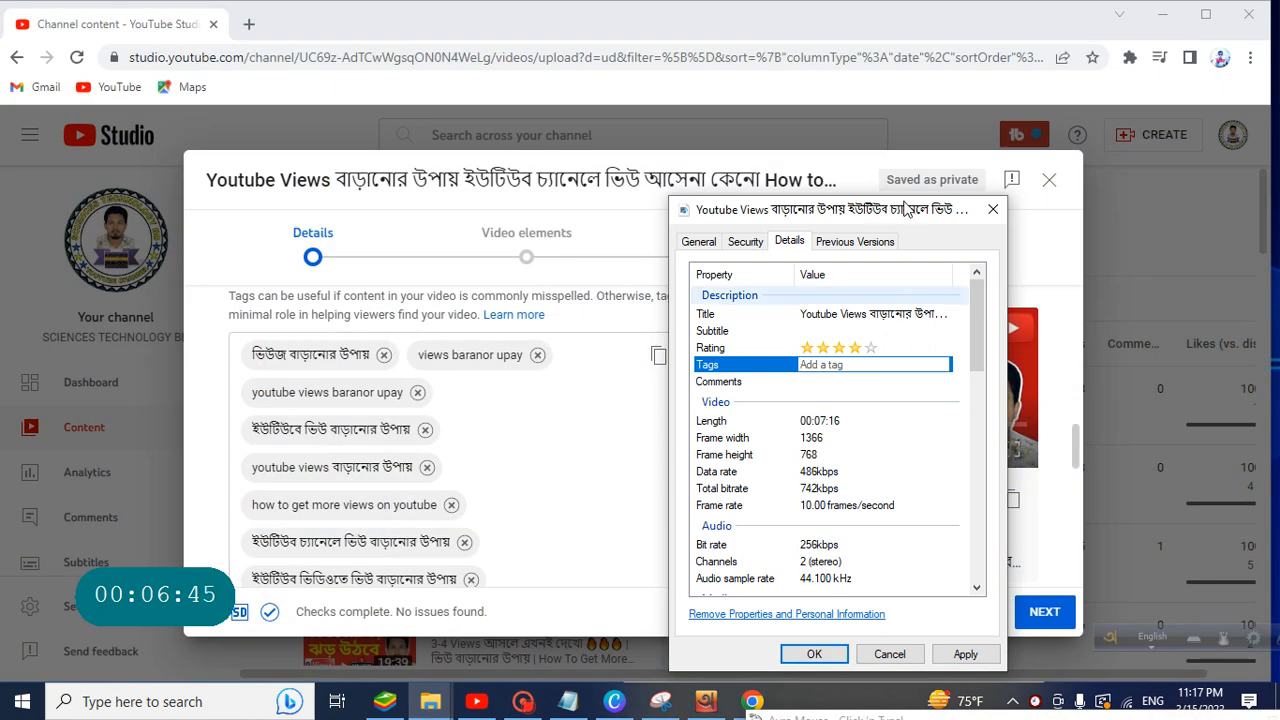
{"action": "left_click_drag", "start_coordinate": [905, 212], "coordinate": [960, 171]}
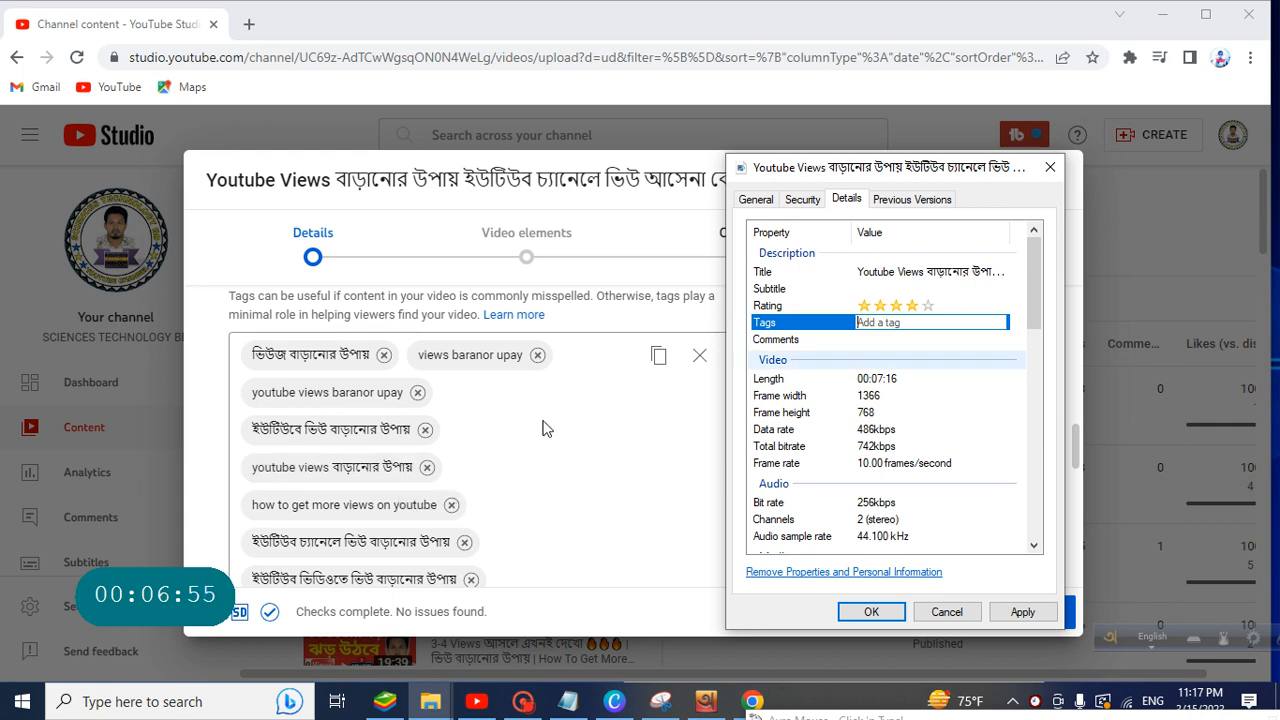
- Paste the copied tags into the file's Tags property, end them with a semicolon, then apply the changes and close the properties
{"action": "left_click", "coordinate": [928, 306]}
{"action": "left_click", "coordinate": [789, 323]}
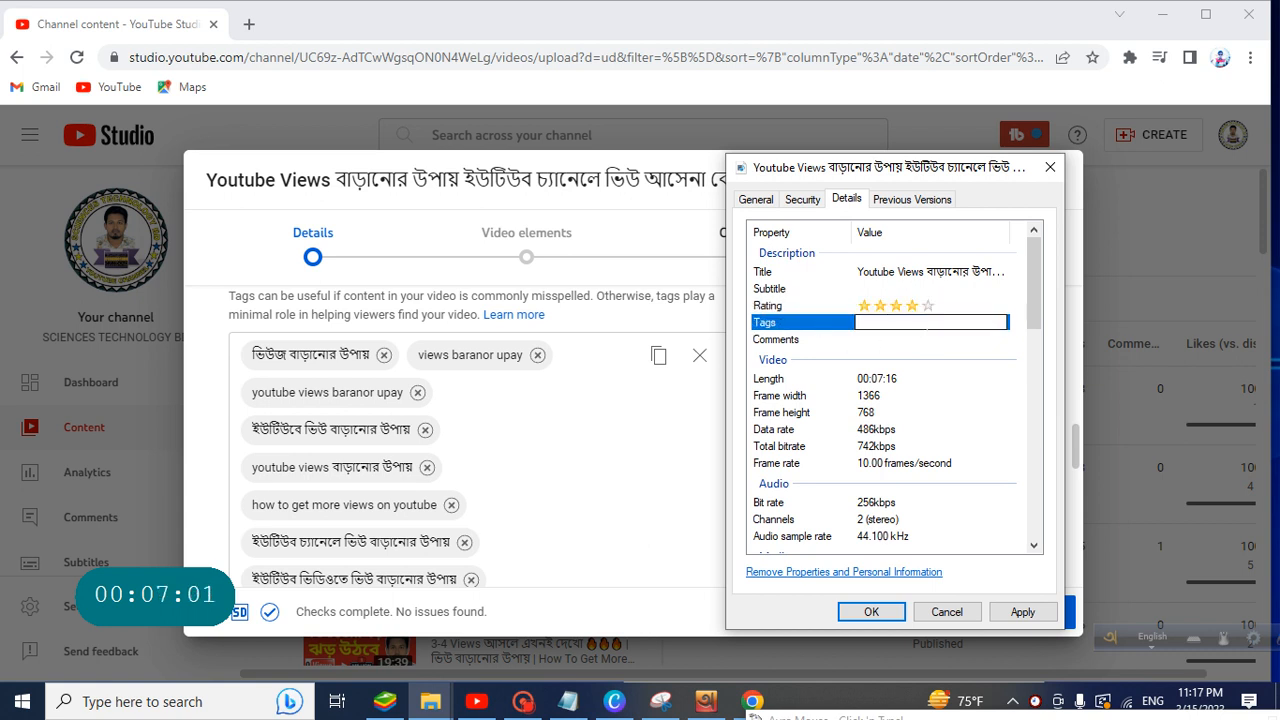
{"action": "left_click", "coordinate": [943, 319]}
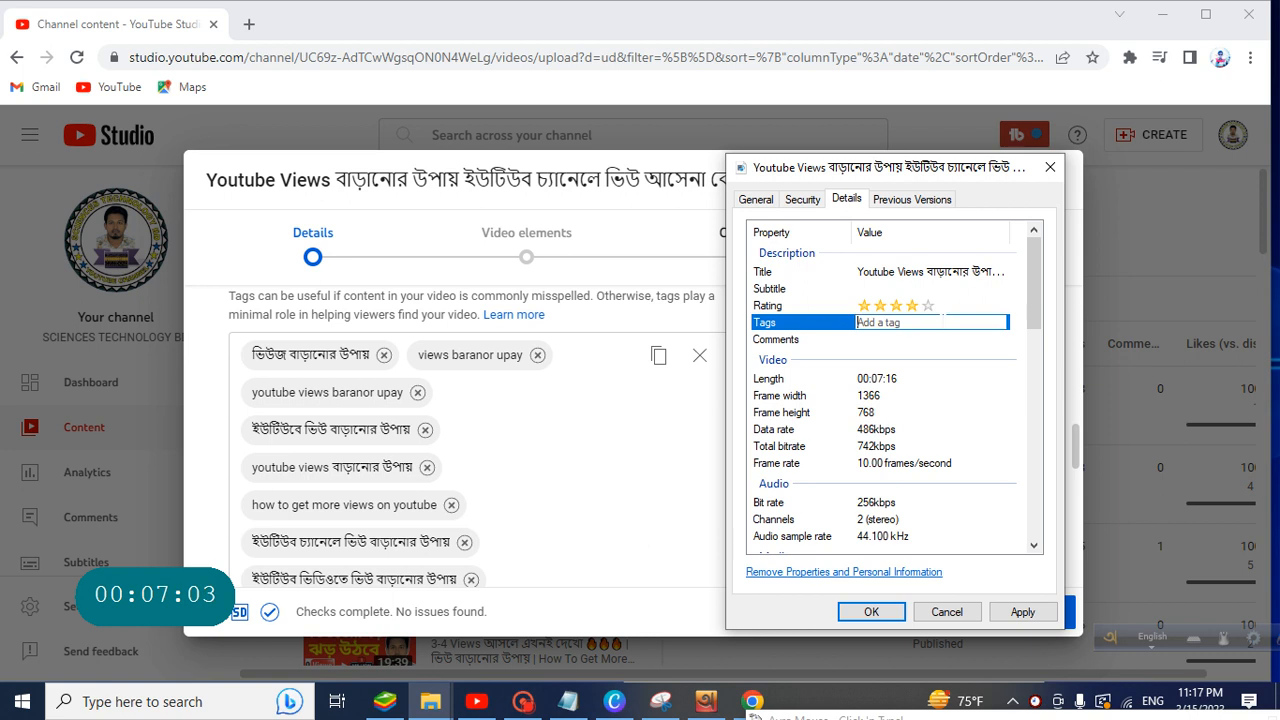
{"action": "right_click", "coordinate": [943, 320]}
{"action": "left_click", "coordinate": [990, 397]}
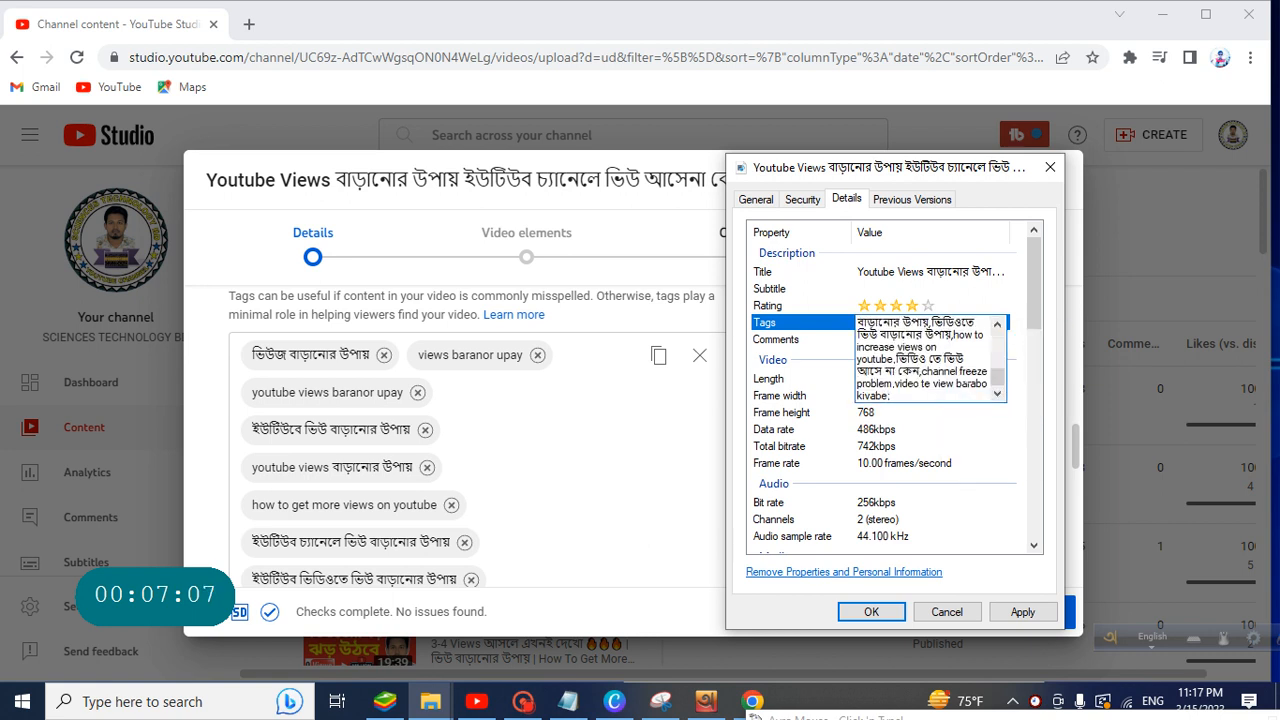
{"action": "type", "text": ";"}
{"action": "left_click", "coordinate": [1021, 611]}
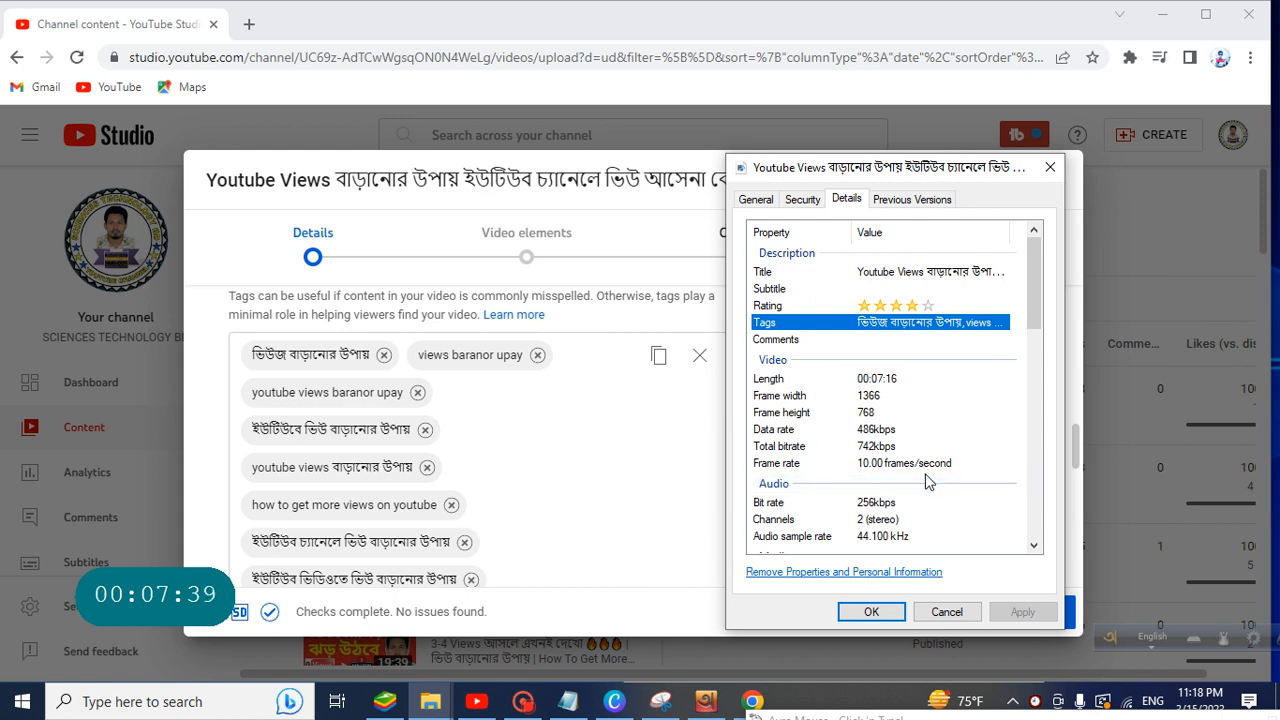
{"action": "left_click", "coordinate": [869, 611]}
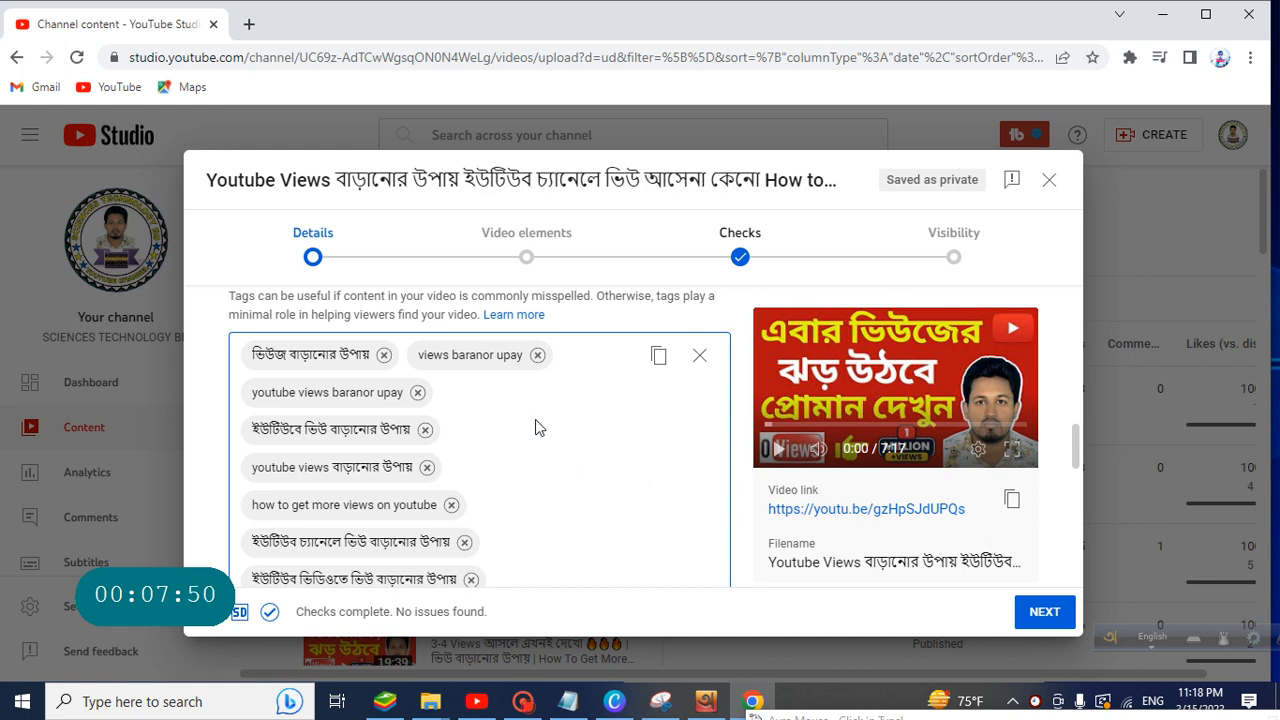
- Review the upload's audience, chapters and places settings and read through the complete tag list down to the tag tools
{"action": "scroll", "coordinate": [557, 420], "scroll_direction": "up", "scroll_amount": 5}
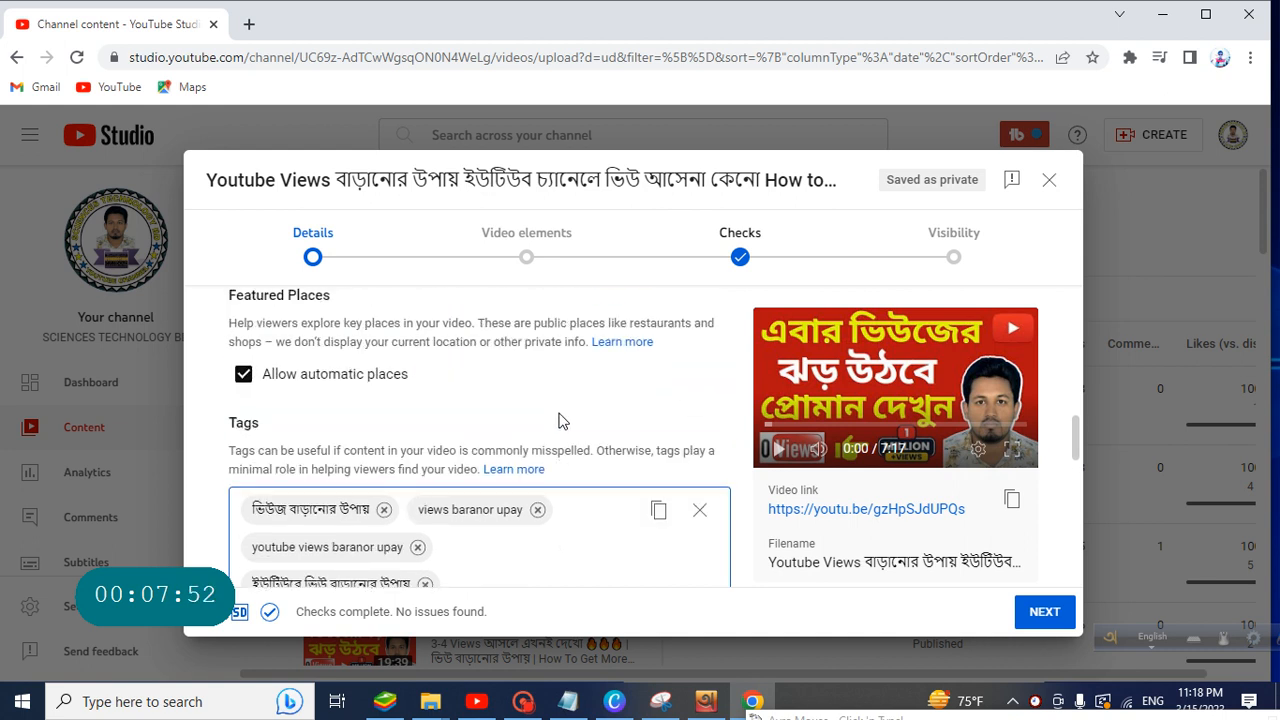
{"action": "scroll", "coordinate": [559, 420], "scroll_direction": "up", "scroll_amount": 4}
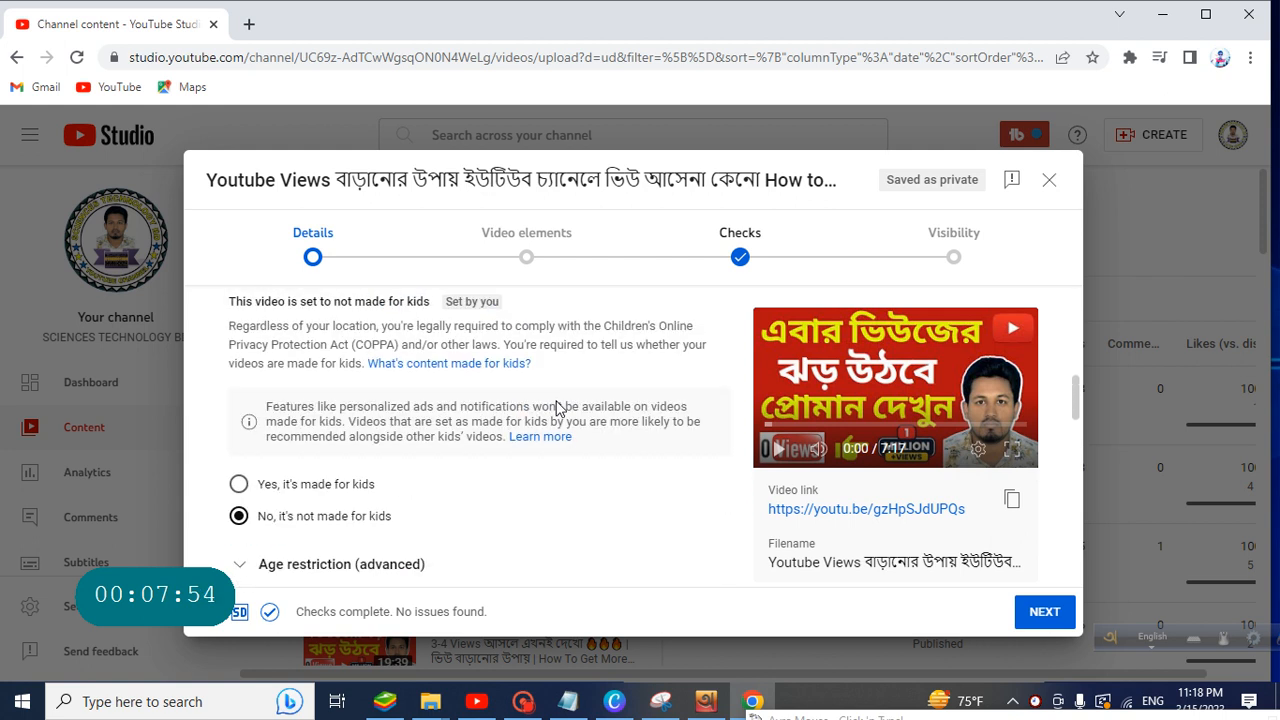
{"action": "scroll", "coordinate": [548, 560], "scroll_direction": "down", "scroll_amount": 2}
{"action": "scroll", "coordinate": [560, 500], "scroll_direction": "down", "scroll_amount": 6}
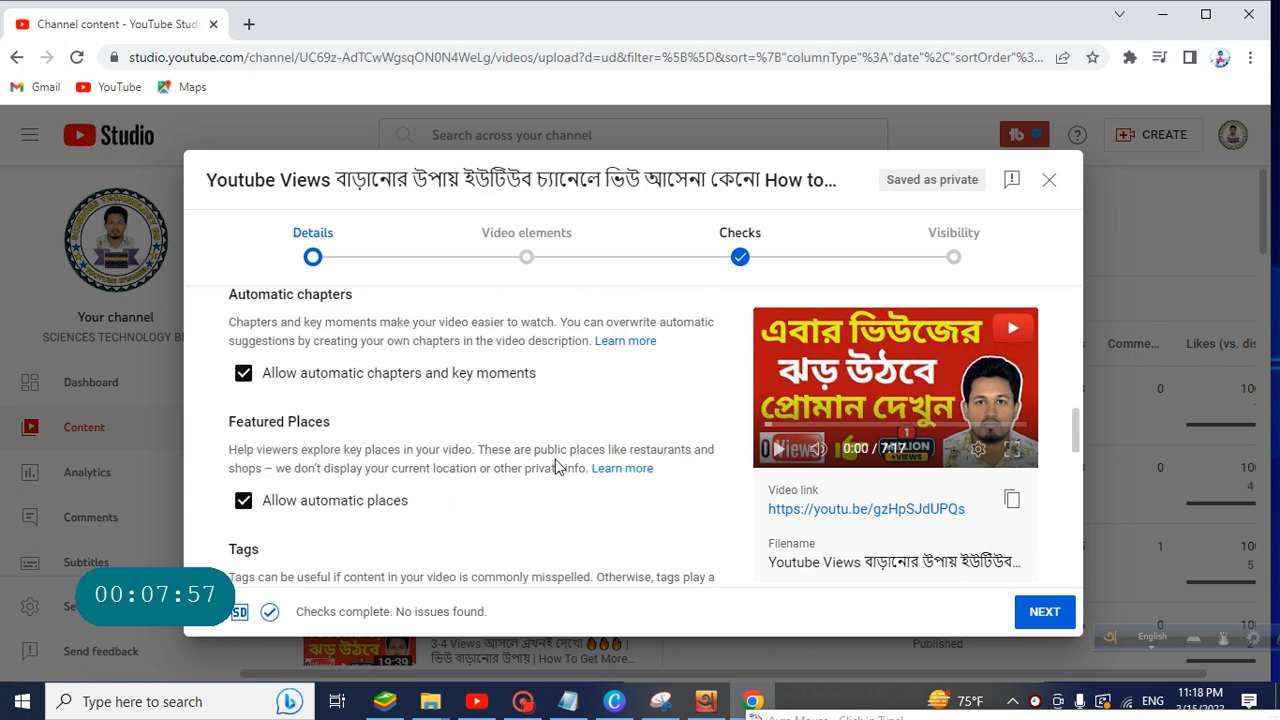
{"action": "scroll", "coordinate": [567, 530], "scroll_direction": "down", "scroll_amount": 3}
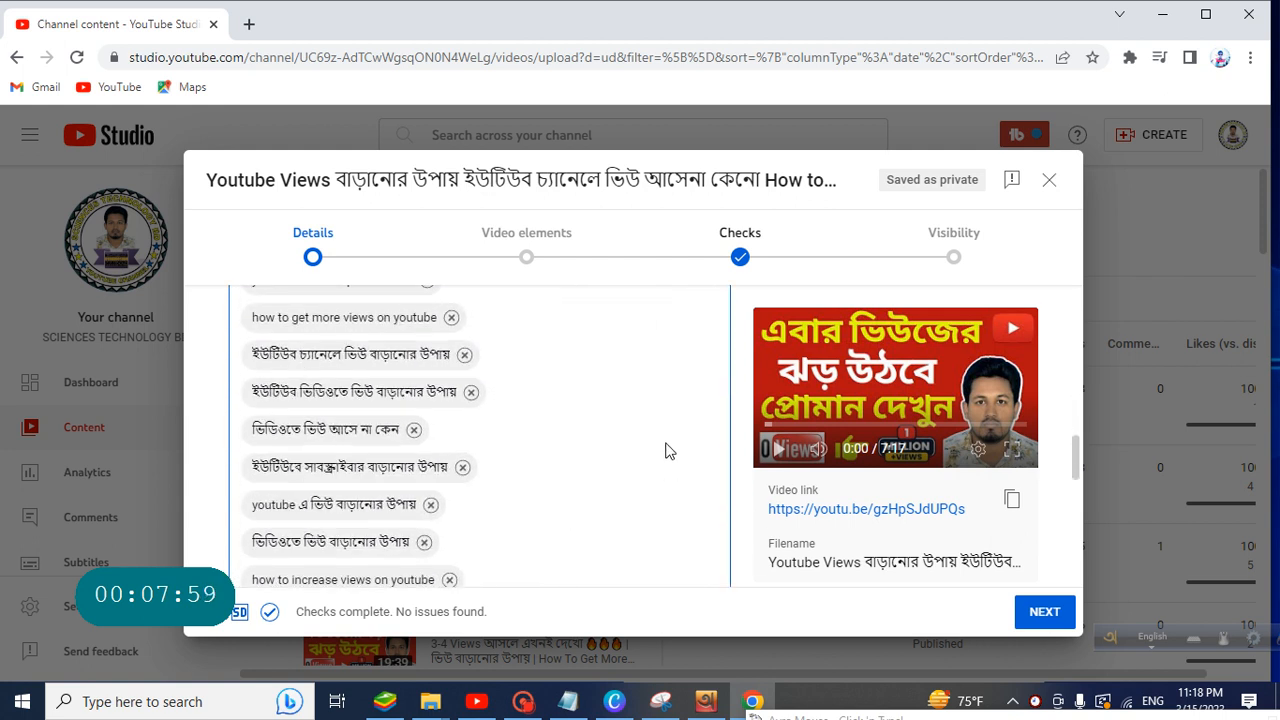
{"action": "scroll", "coordinate": [516, 420], "scroll_direction": "down", "scroll_amount": 3}
{"action": "scroll", "coordinate": [520, 450], "scroll_direction": "down", "scroll_amount": 3}
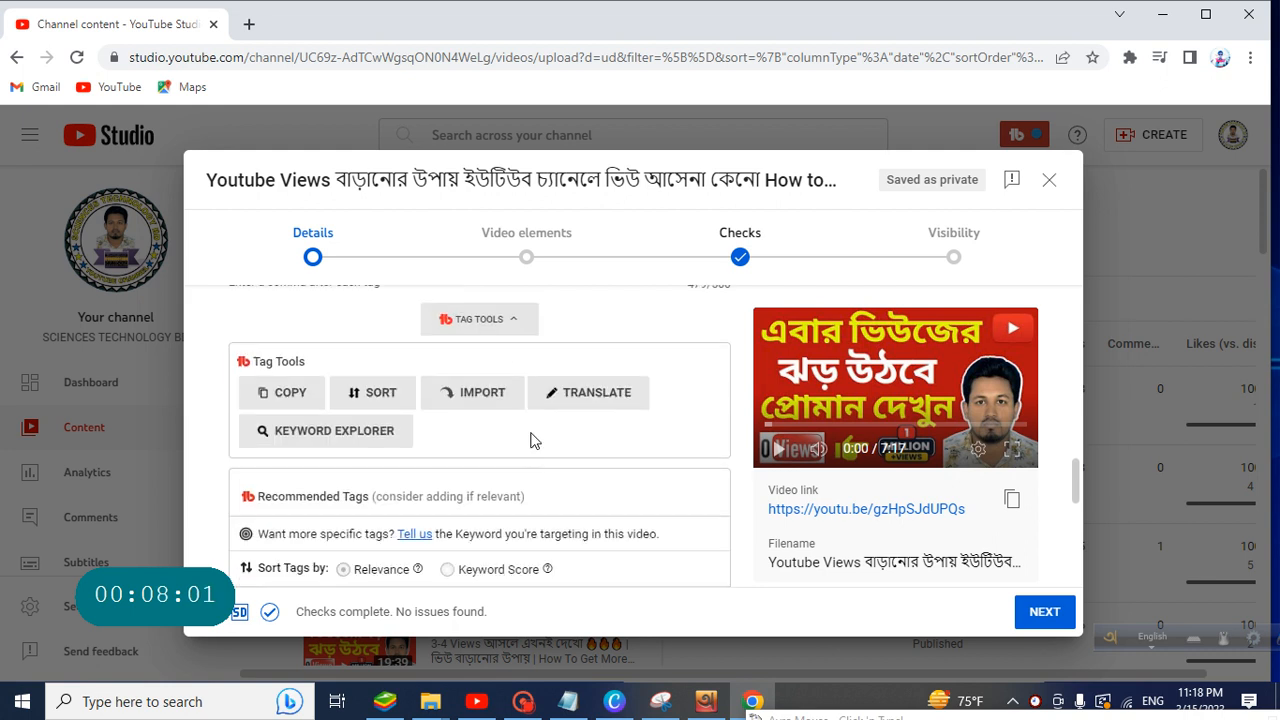
{"action": "scroll", "coordinate": [672, 376], "scroll_direction": "up", "scroll_amount": 5}
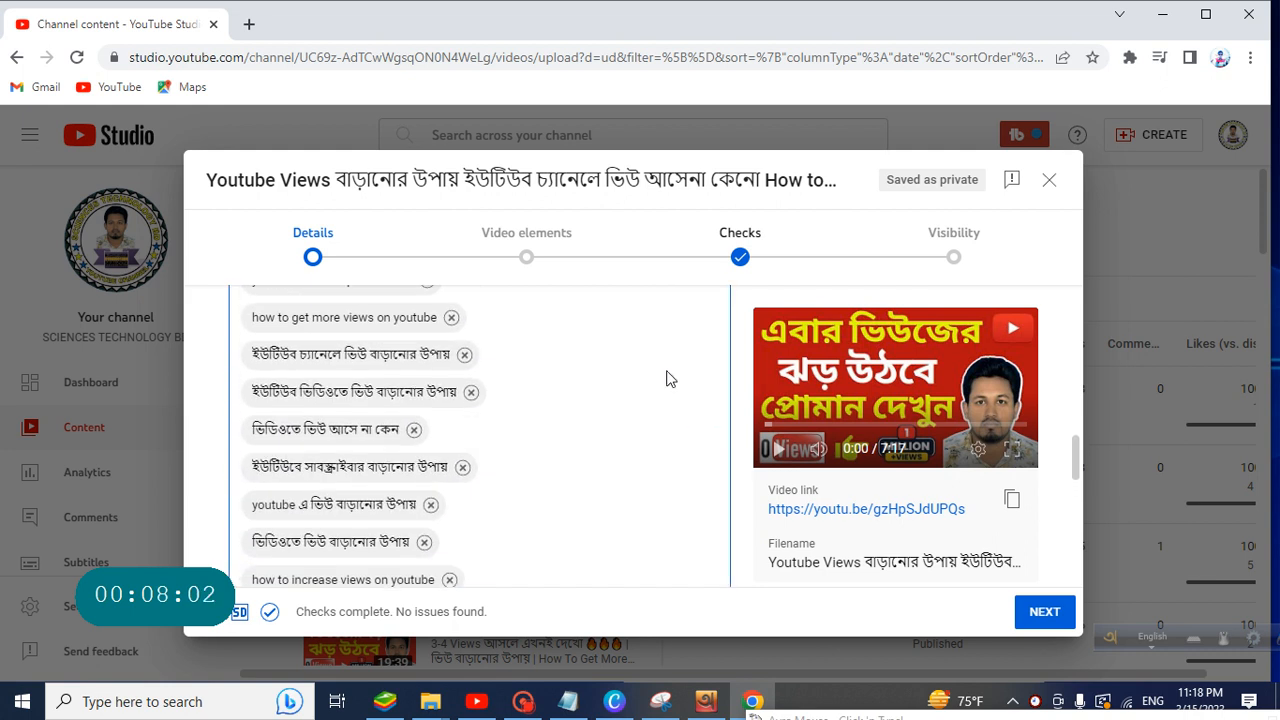
{"action": "scroll", "coordinate": [668, 372], "scroll_direction": "up", "scroll_amount": 2}
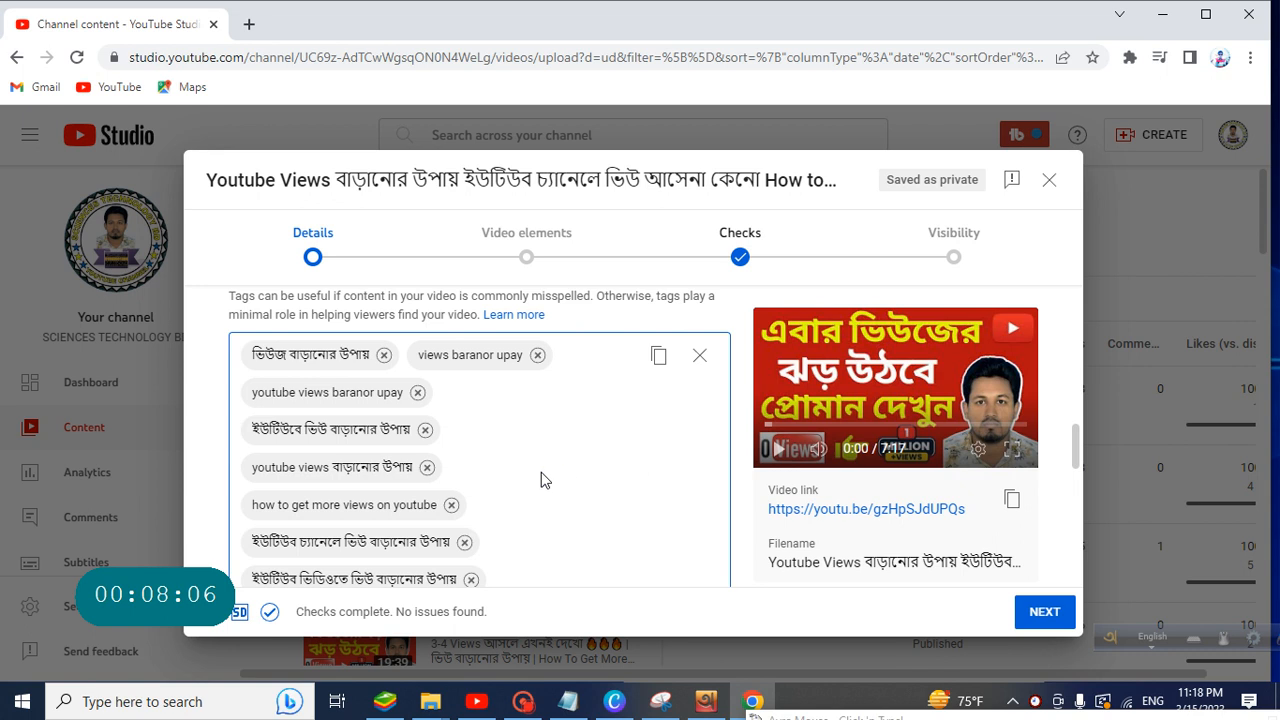
{"action": "scroll", "coordinate": [562, 482], "scroll_direction": "down", "scroll_amount": 1}
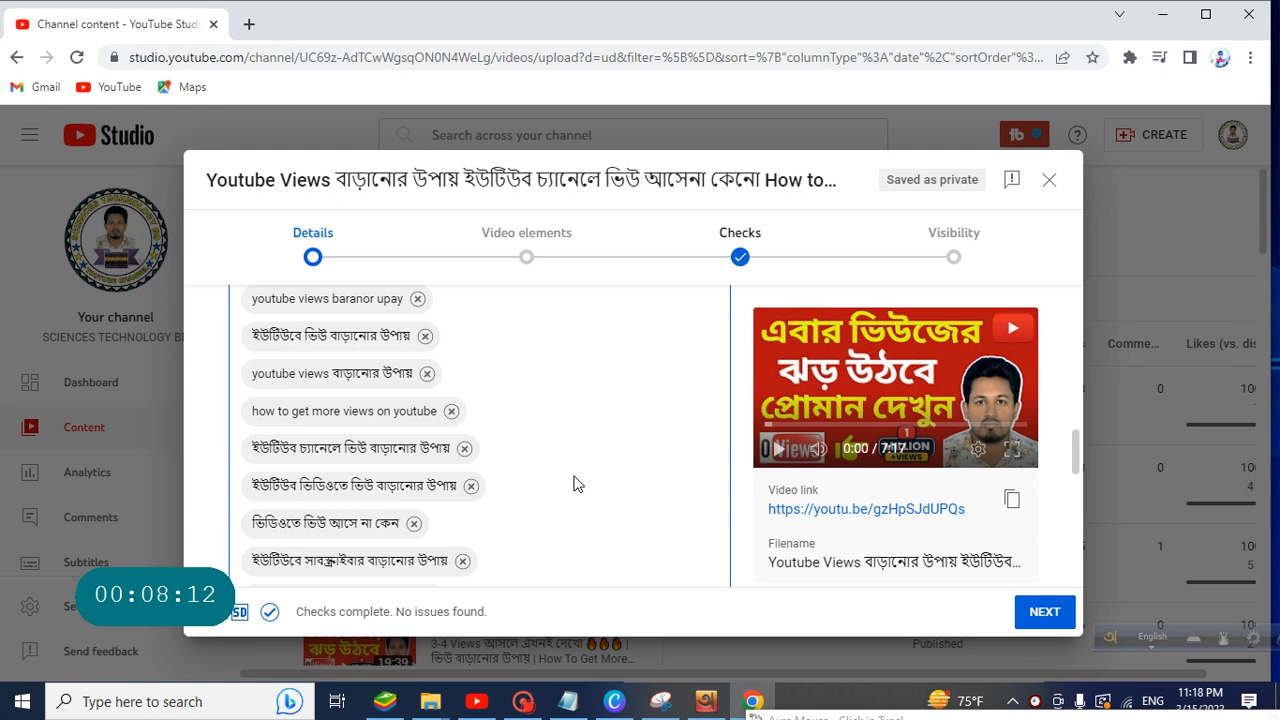
{"action": "scroll", "coordinate": [594, 477], "scroll_direction": "up", "scroll_amount": 1}
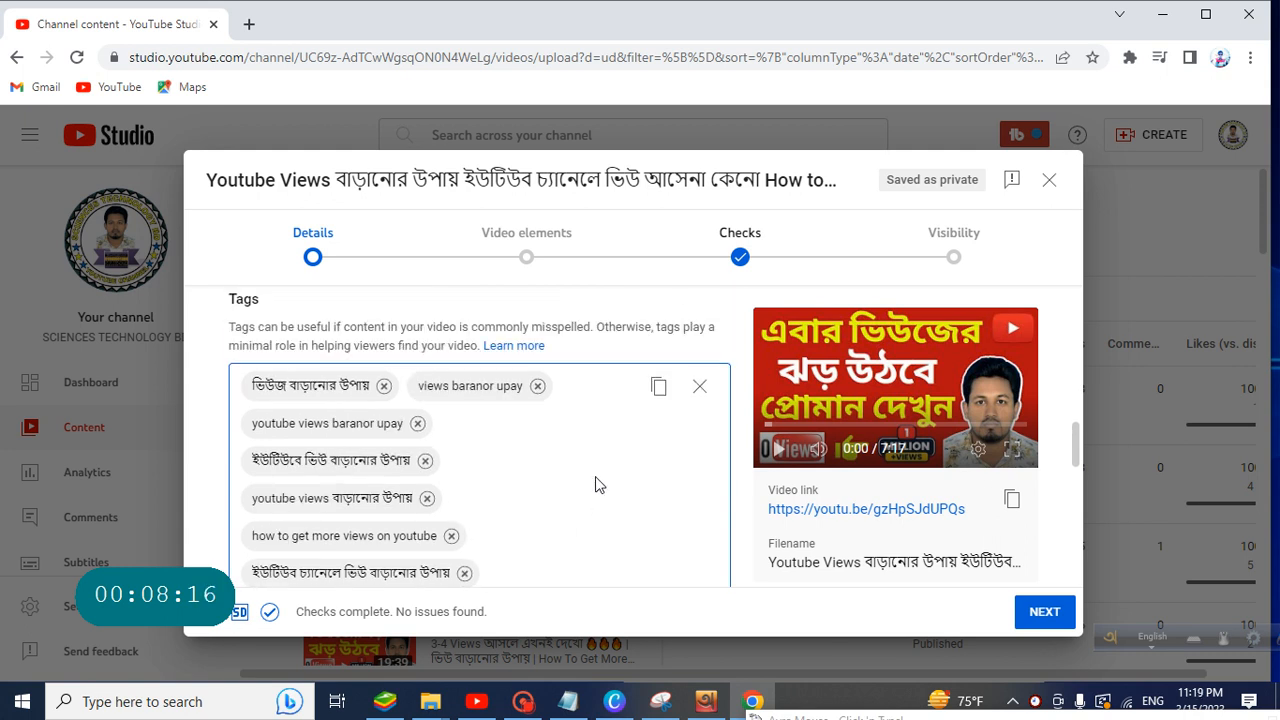
{"action": "scroll", "coordinate": [520, 483], "scroll_direction": "down", "scroll_amount": 1}
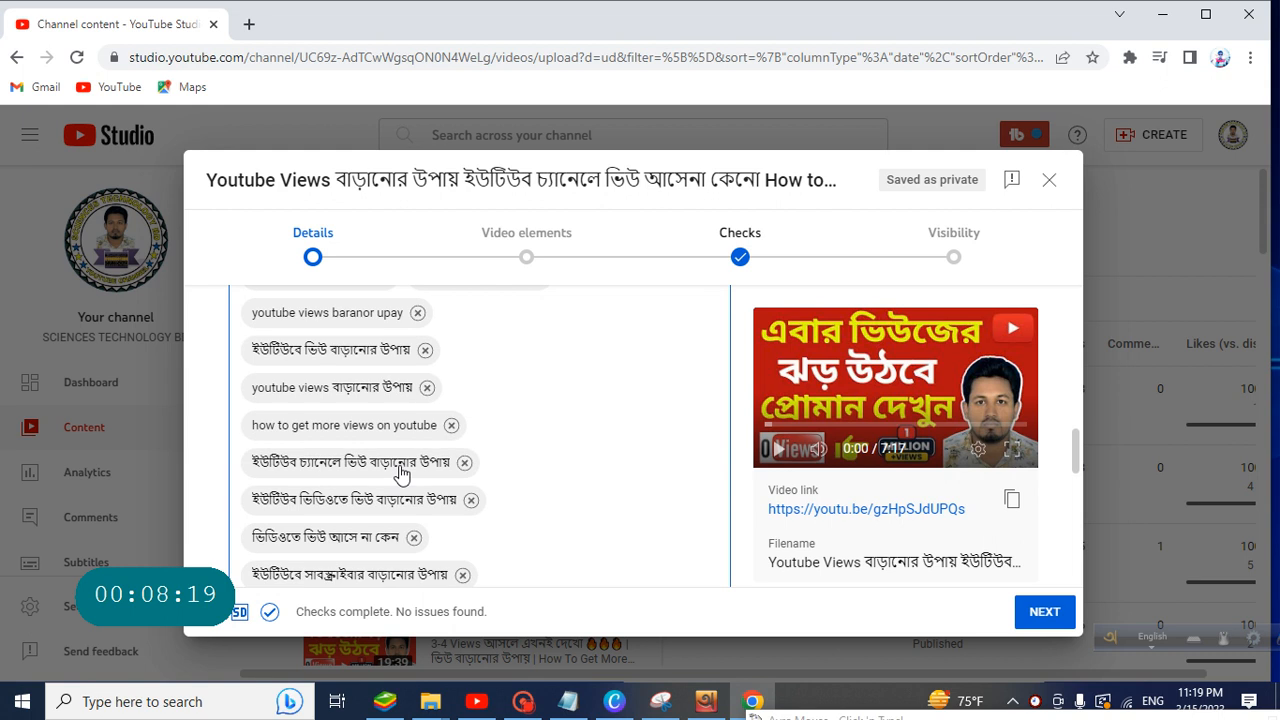
{"action": "scroll", "coordinate": [400, 474], "scroll_direction": "down", "scroll_amount": 5}
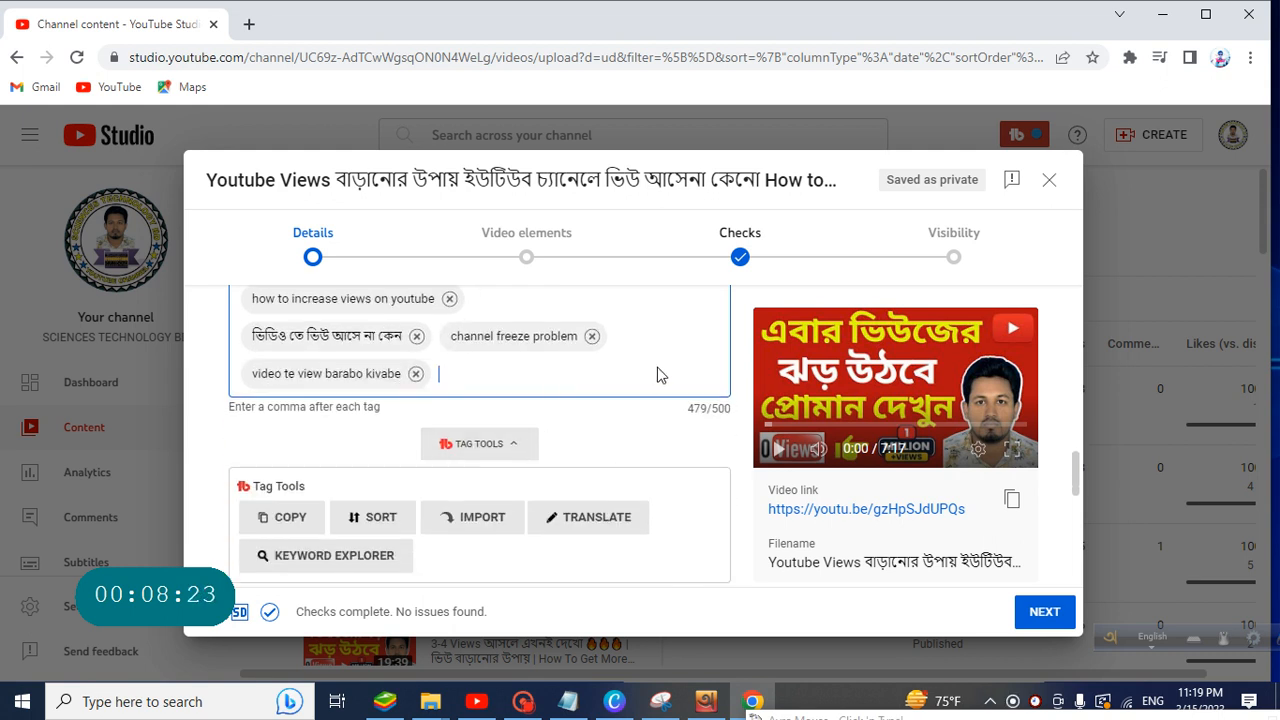
{"action": "scroll", "coordinate": [658, 375], "scroll_direction": "up", "scroll_amount": 3}
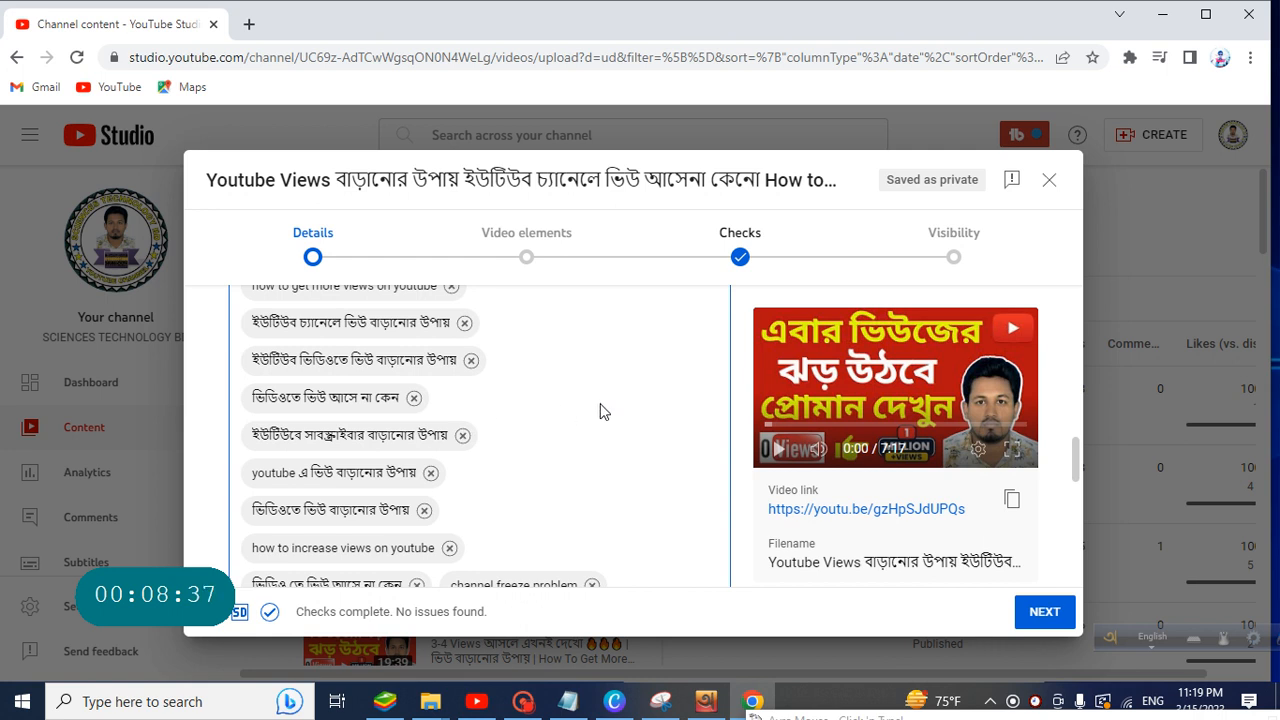
{"action": "scroll", "coordinate": [600, 411], "scroll_direction": "up", "scroll_amount": 3}
{"action": "scroll", "coordinate": [597, 415], "scroll_direction": "down", "scroll_amount": 10}
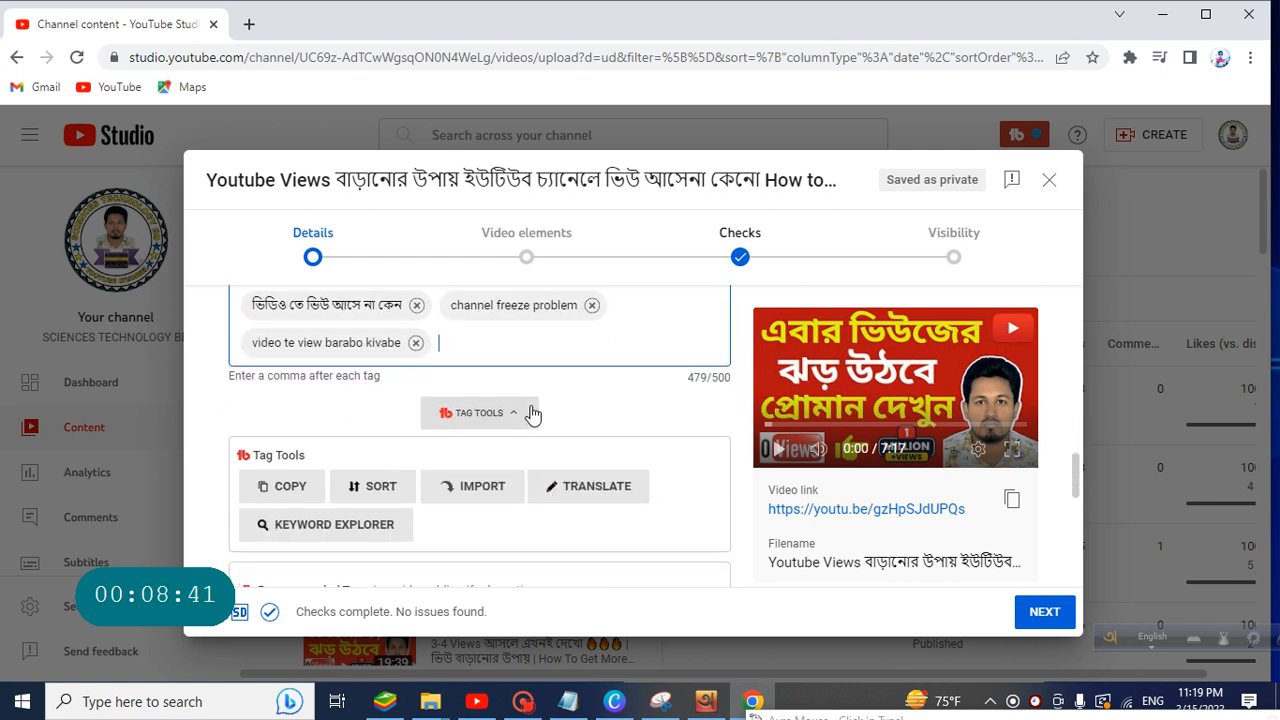
- Collapse the tag tools and look back over the video's details up to its thumbnail and description
{"action": "left_click", "coordinate": [465, 413]}
{"action": "scroll", "coordinate": [432, 398], "scroll_direction": "up", "scroll_amount": 4}
{"action": "scroll", "coordinate": [432, 398], "scroll_direction": "up", "scroll_amount": 5}
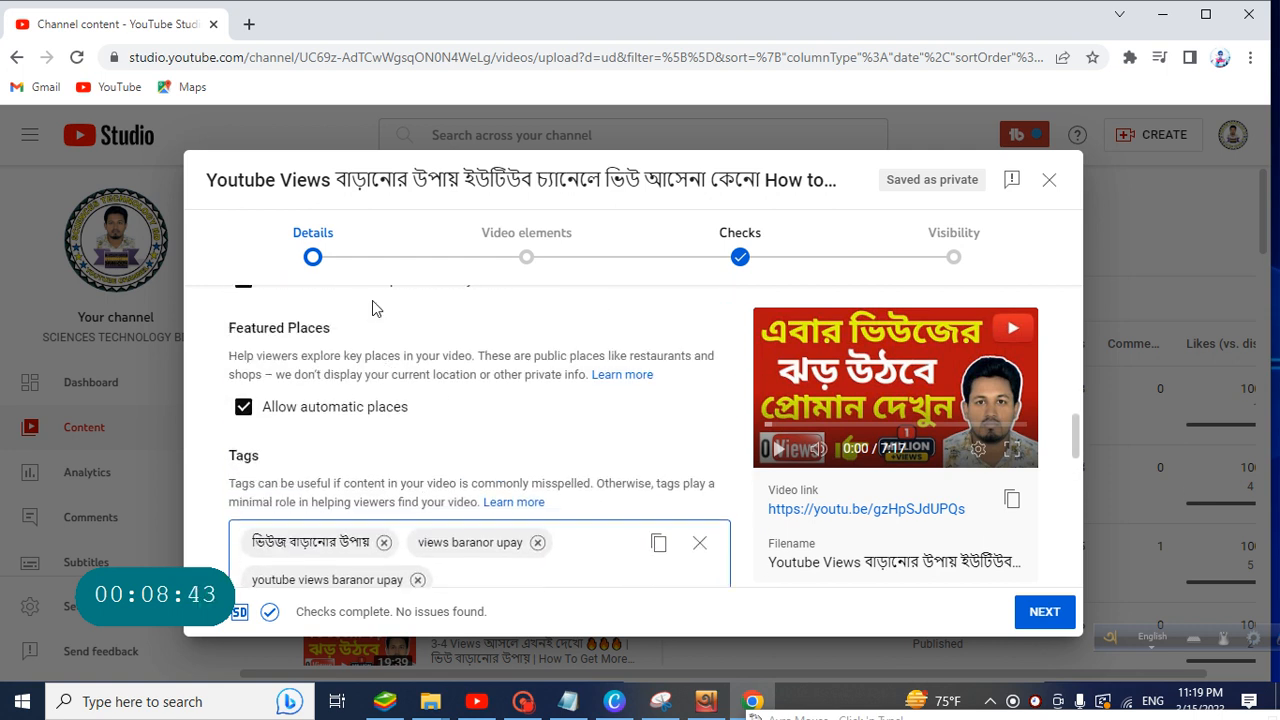
{"action": "scroll", "coordinate": [535, 472], "scroll_direction": "up", "scroll_amount": 8}
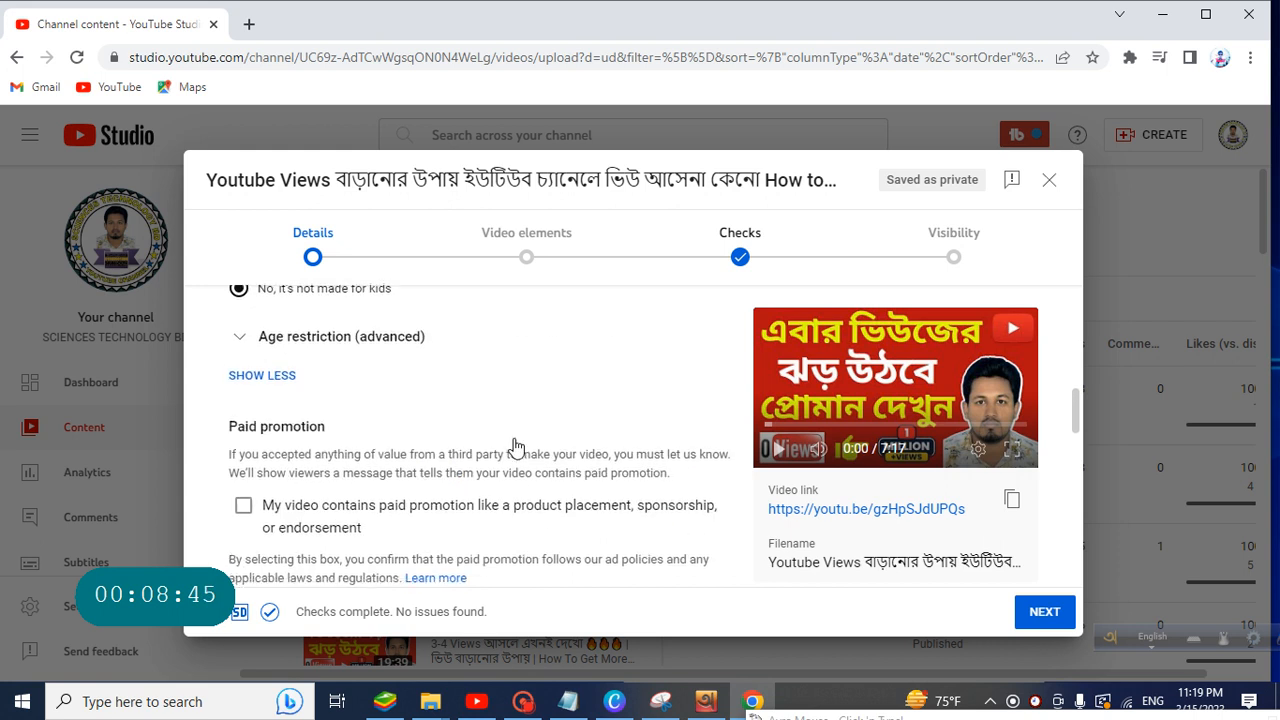
{"action": "scroll", "coordinate": [504, 400], "scroll_direction": "up", "scroll_amount": 6}
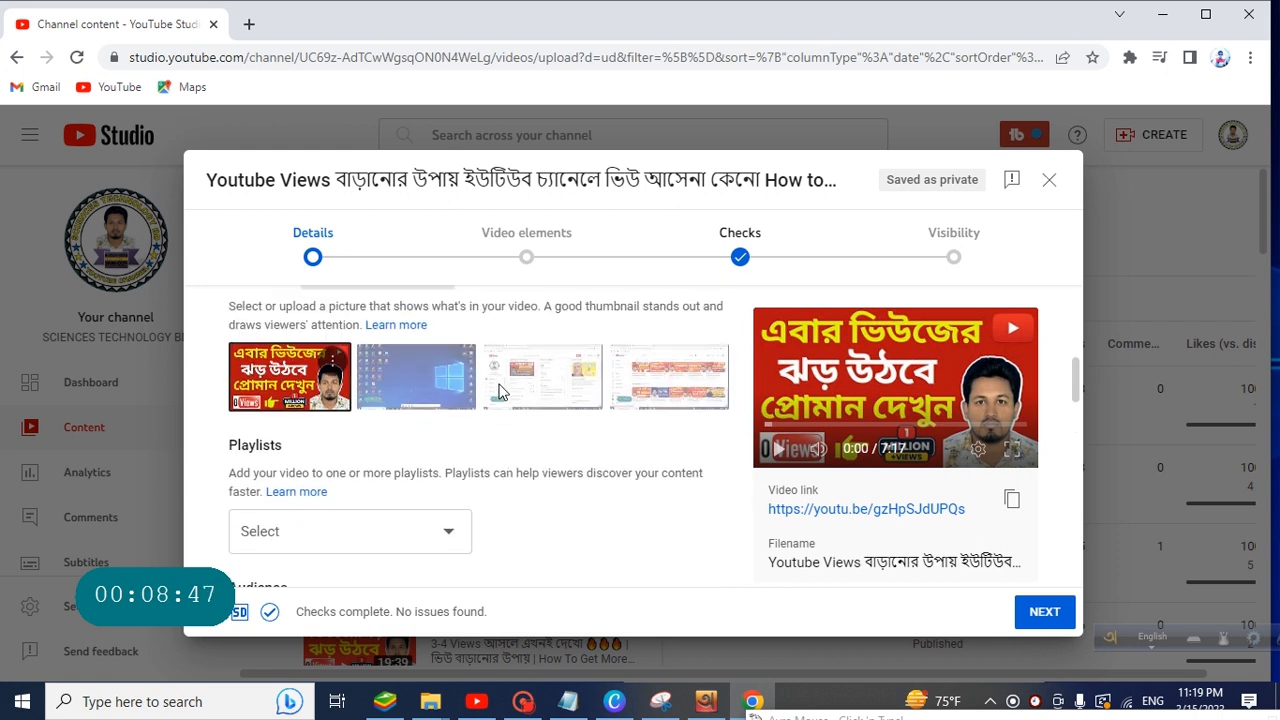
{"action": "scroll", "coordinate": [480, 400], "scroll_direction": "up", "scroll_amount": 3}
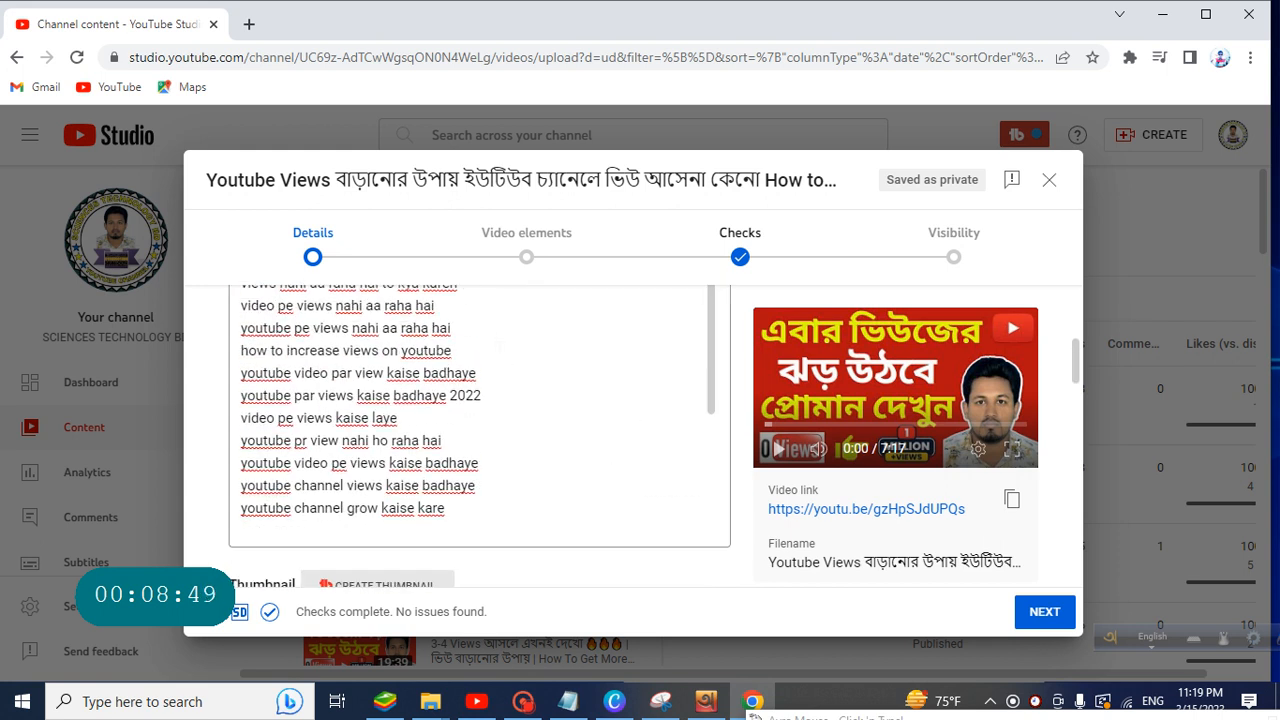
{"action": "scroll", "coordinate": [480, 400], "scroll_direction": "down", "scroll_amount": 5}
{"action": "scroll", "coordinate": [498, 600], "scroll_direction": "down", "scroll_amount": 1}
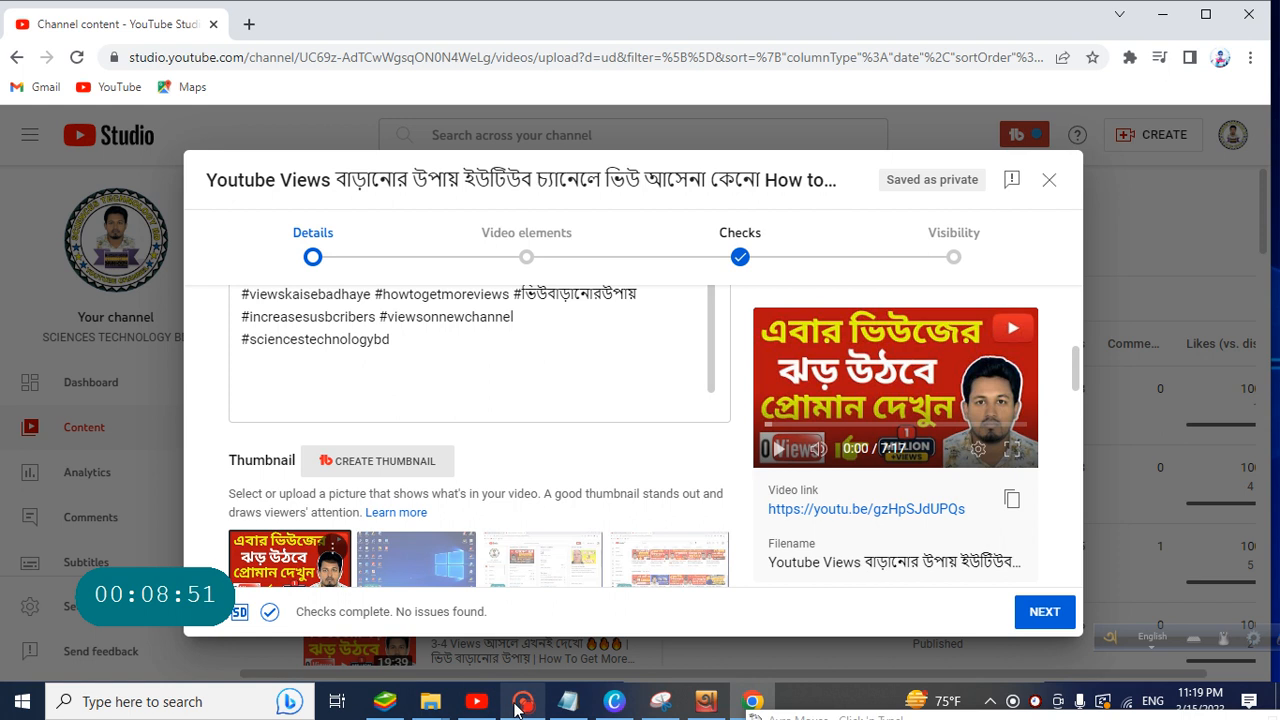
{"action": "left_click", "coordinate": [522, 703]}
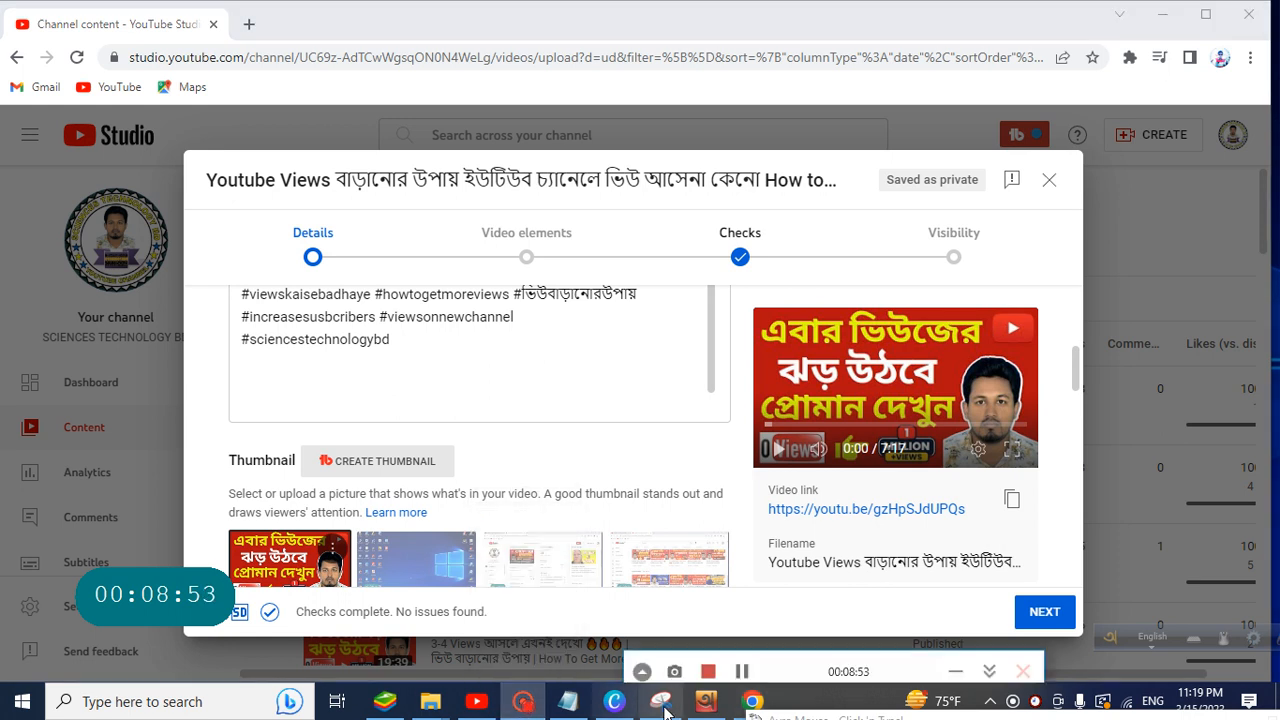
{"action": "left_click", "coordinate": [742, 672]}
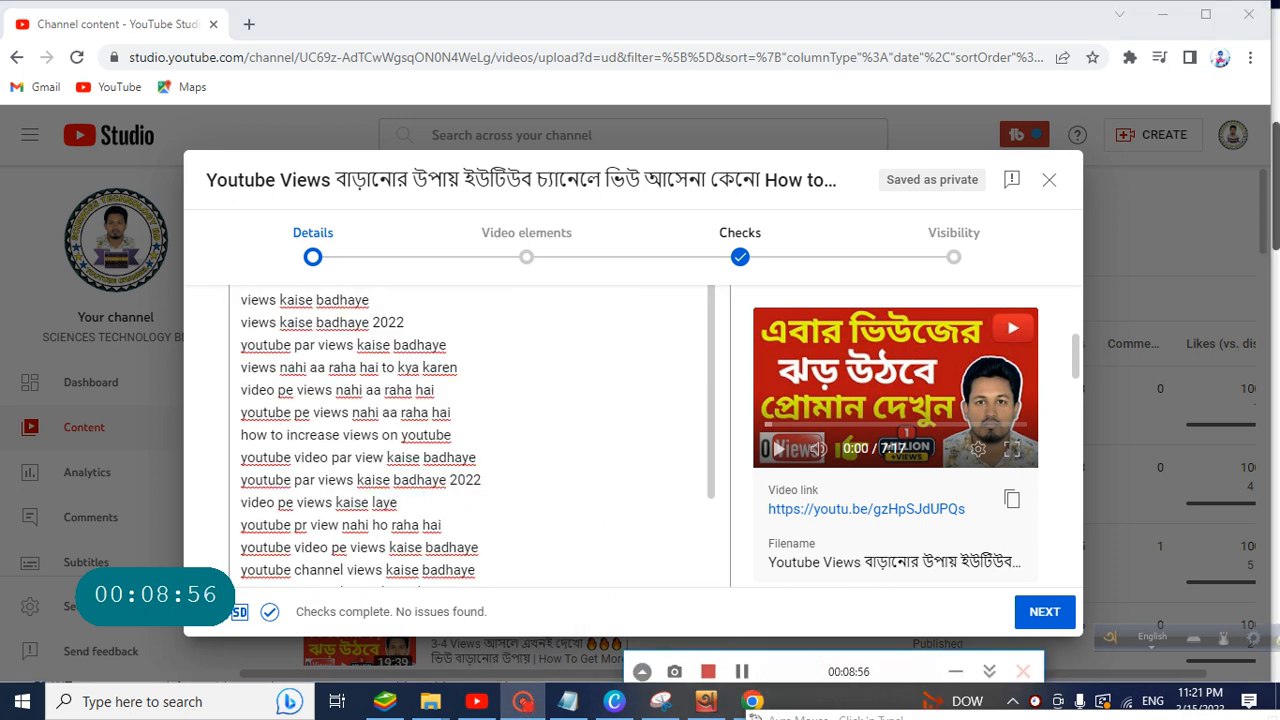
- Advance the upload through Video elements and Checks to Visibility and review the save, publish and schedule options
{"action": "scroll", "coordinate": [475, 435], "scroll_direction": "up", "scroll_amount": 2}
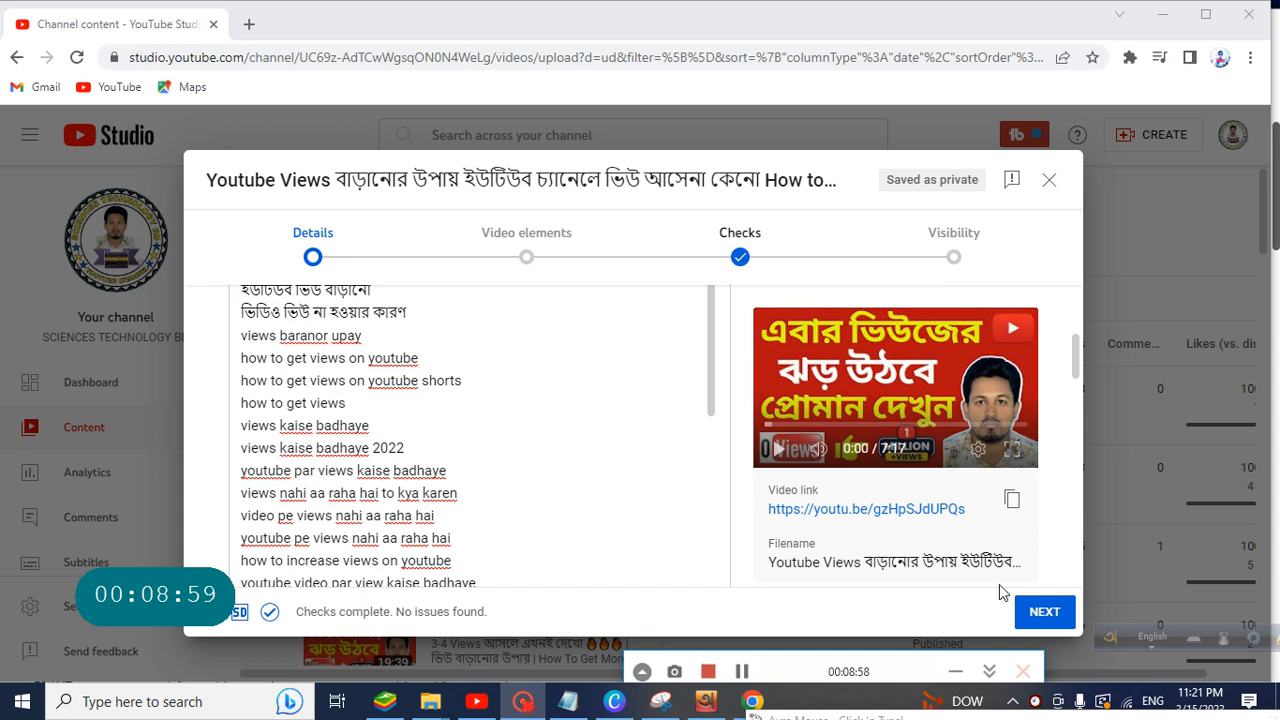
{"action": "left_click", "coordinate": [1040, 614]}
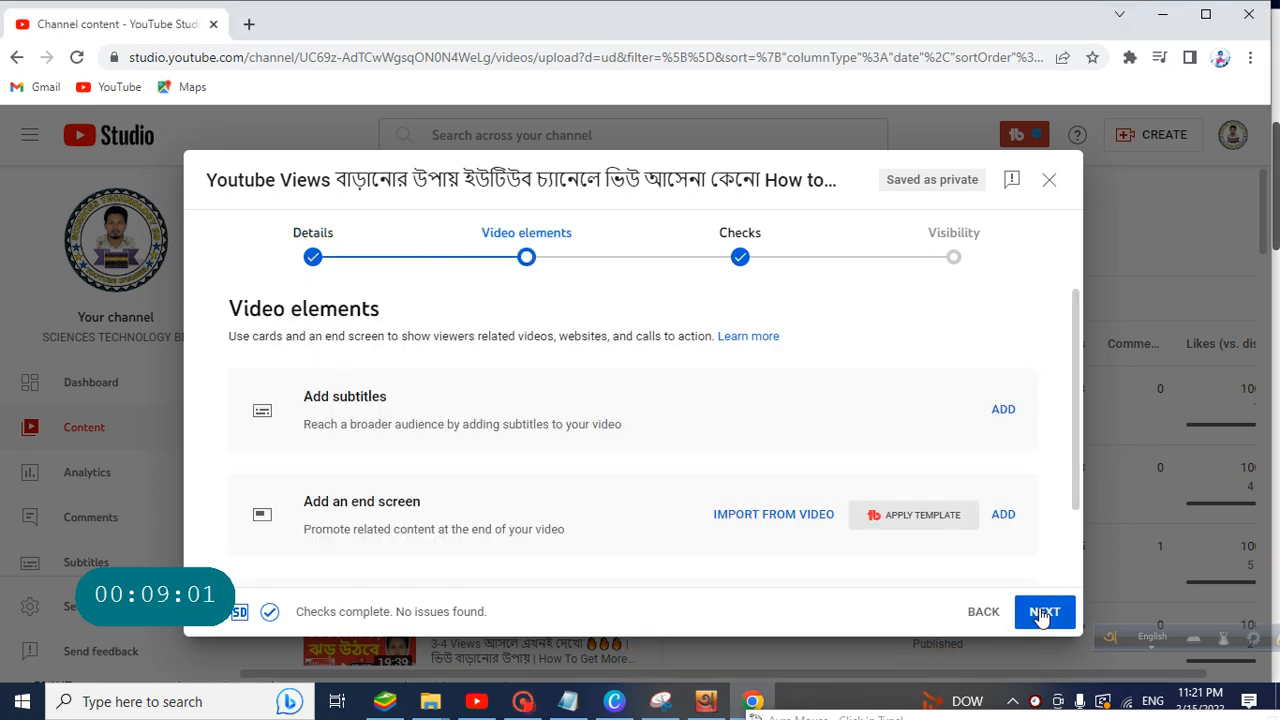
{"action": "left_click", "coordinate": [1040, 614]}
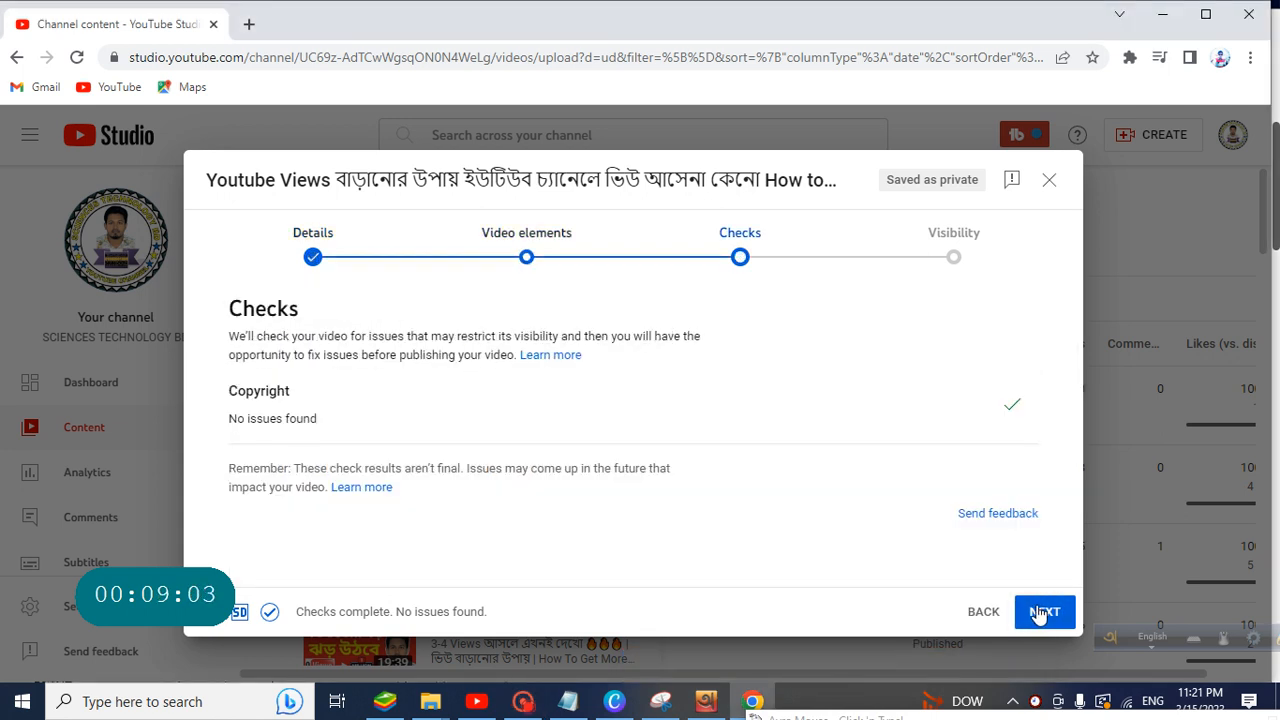
{"action": "left_click", "coordinate": [1040, 614]}
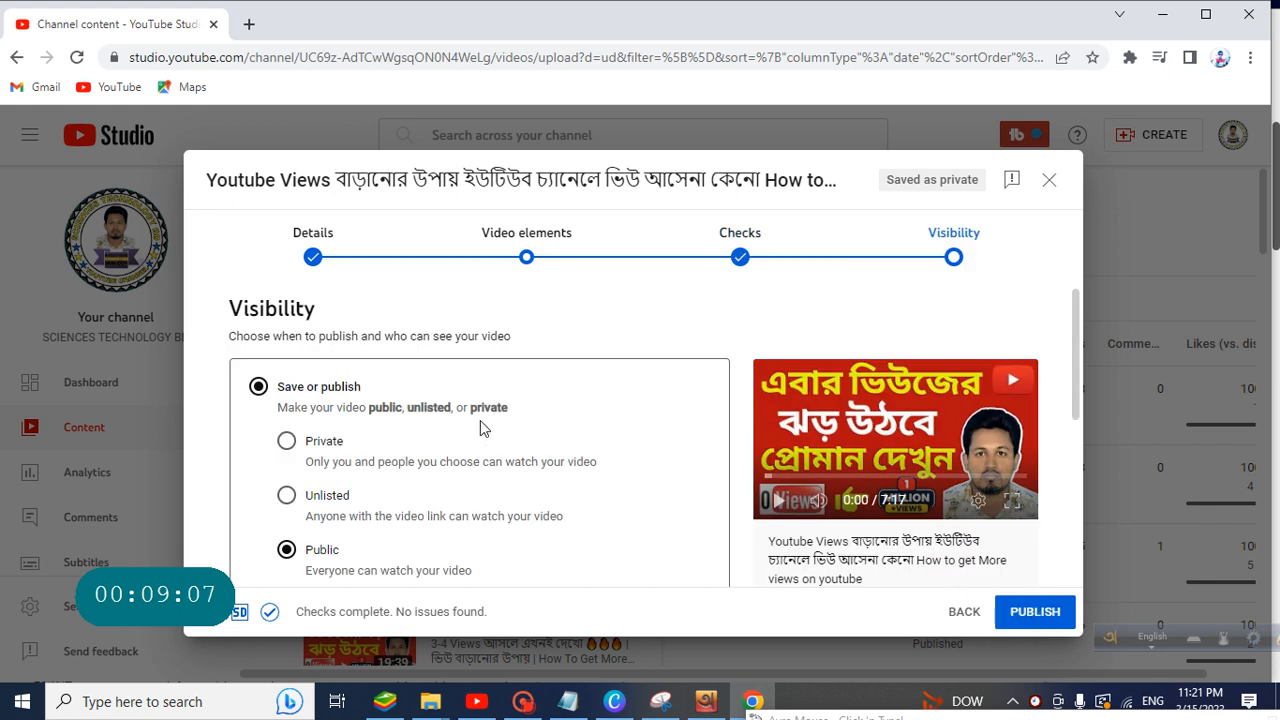
{"action": "scroll", "coordinate": [480, 421], "scroll_direction": "down", "scroll_amount": 3}
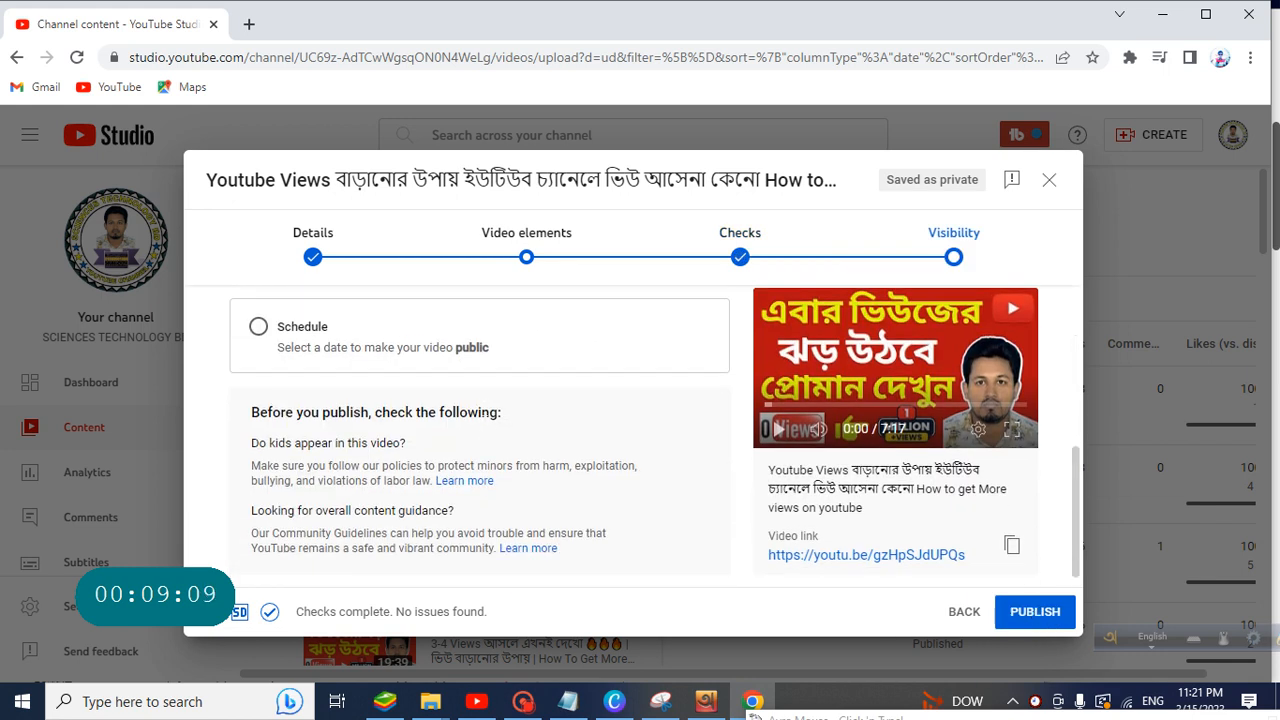
{"action": "scroll", "coordinate": [483, 305], "scroll_direction": "up", "scroll_amount": 2}
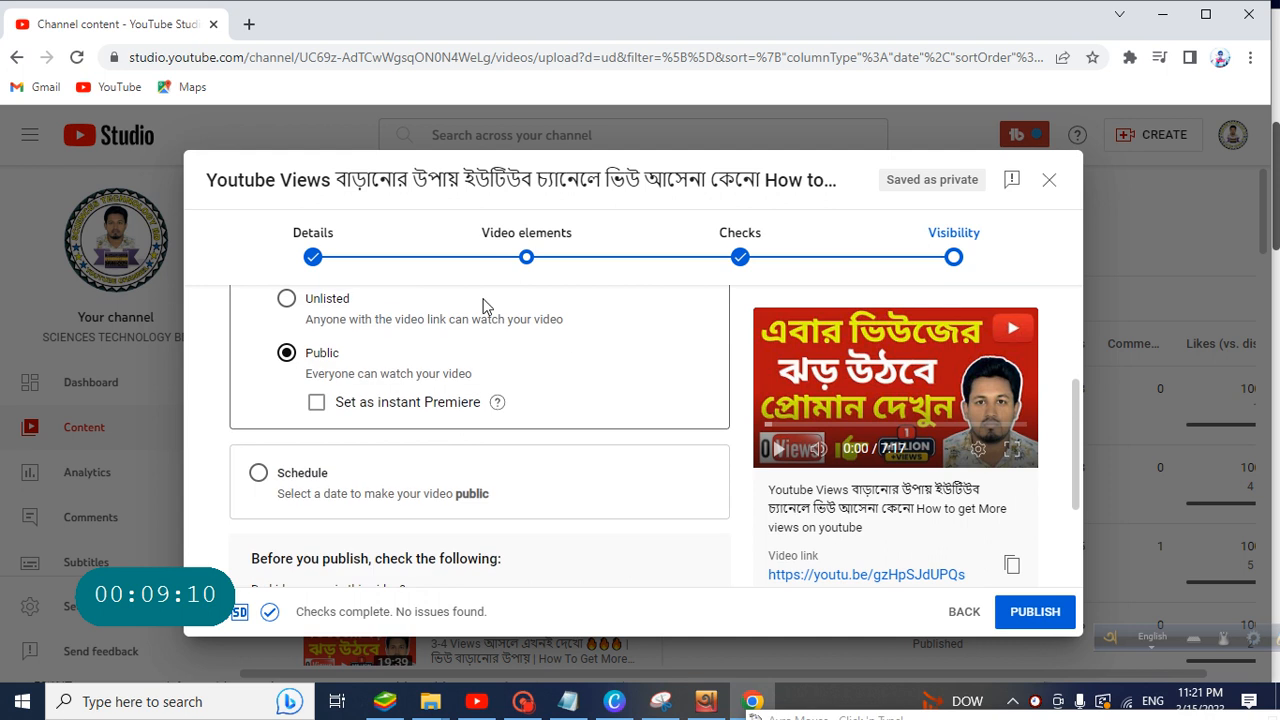
- Return to the upload's Details and recheck the description, thumbnail, audience setting and expanded options down to the tags and tag tools
{"action": "left_click", "coordinate": [318, 268]}
{"action": "scroll", "coordinate": [526, 349], "scroll_direction": "down", "scroll_amount": 2}
{"action": "scroll", "coordinate": [470, 440], "scroll_direction": "down", "scroll_amount": 10}
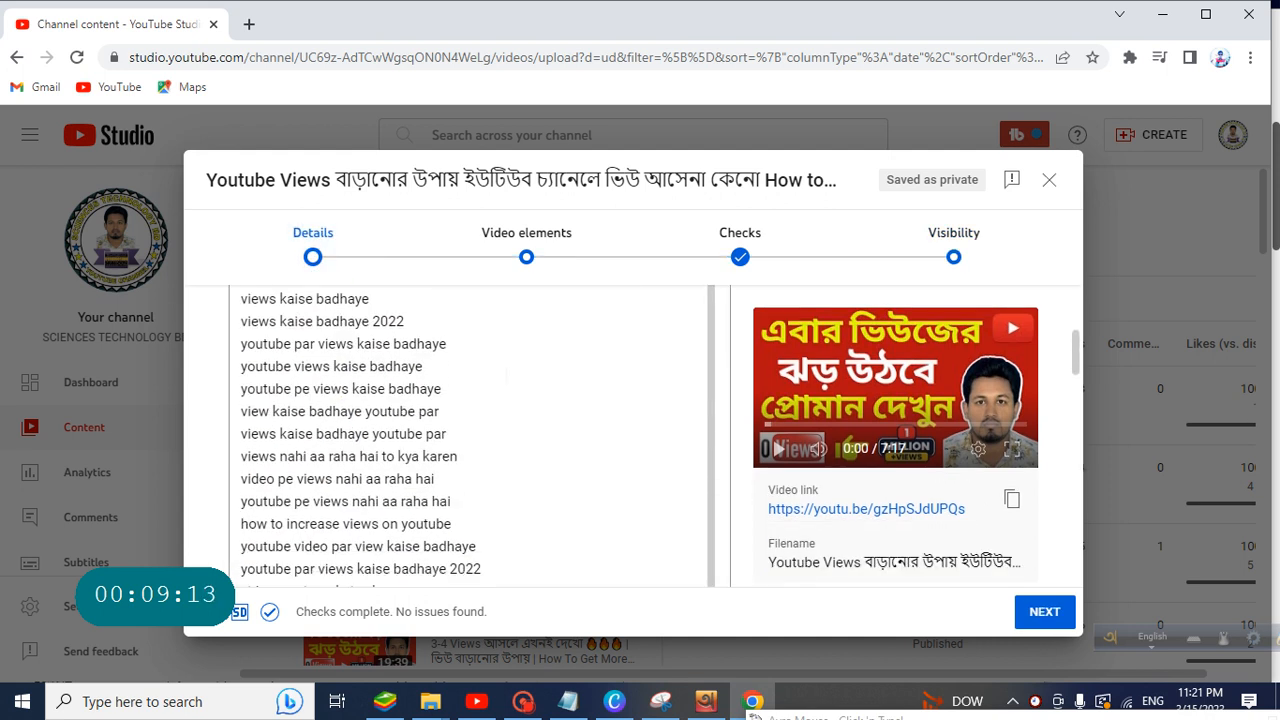
{"action": "scroll", "coordinate": [513, 375], "scroll_direction": "down", "scroll_amount": 10}
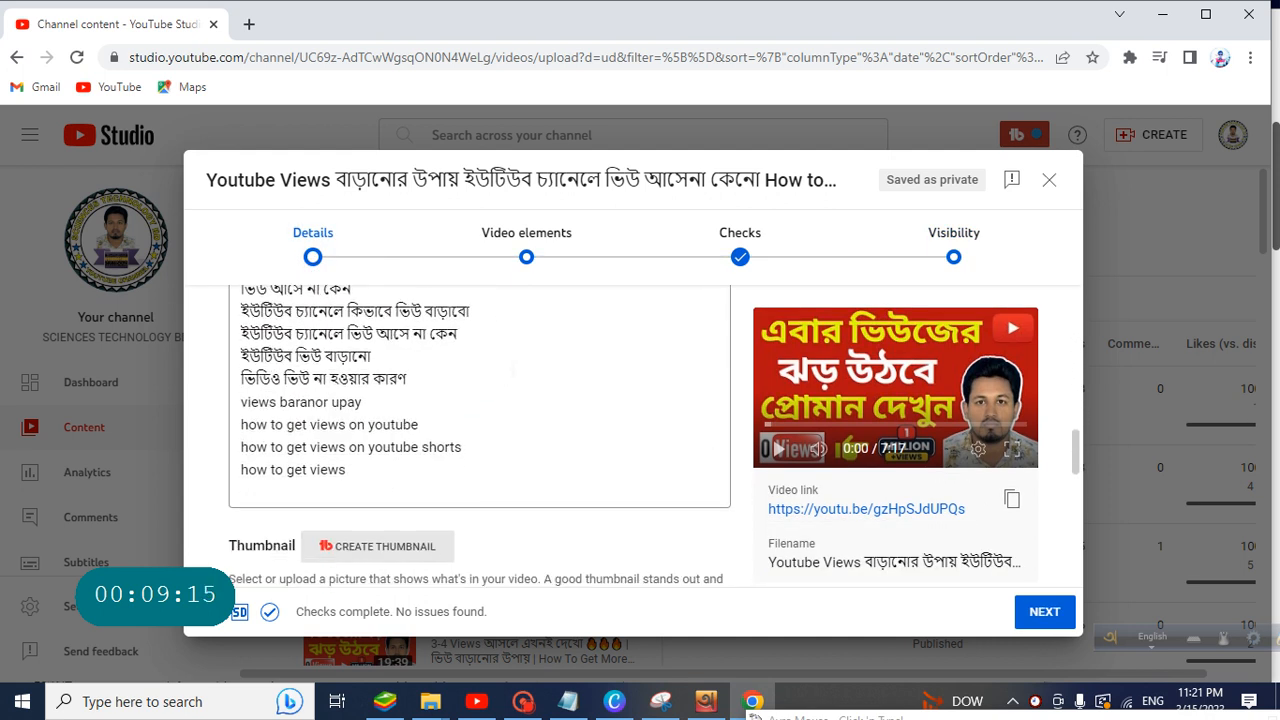
{"action": "scroll", "coordinate": [513, 375], "scroll_direction": "down", "scroll_amount": 1}
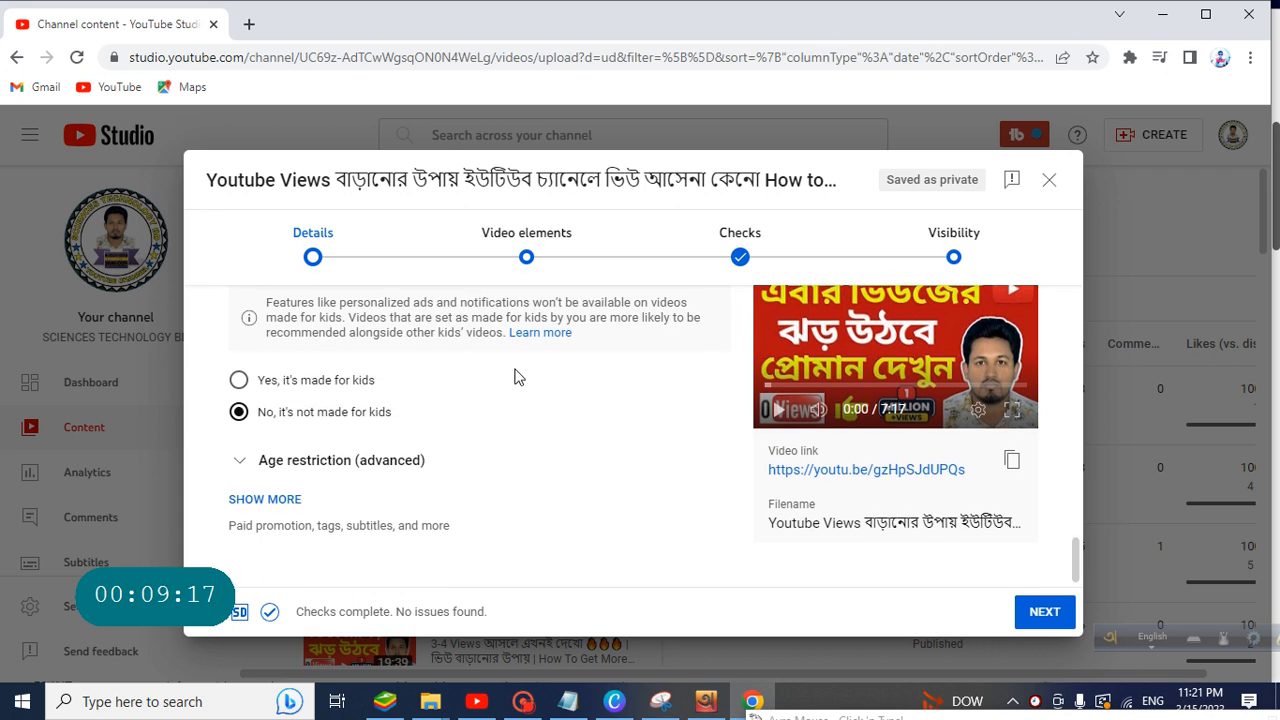
{"action": "left_click", "coordinate": [265, 498]}
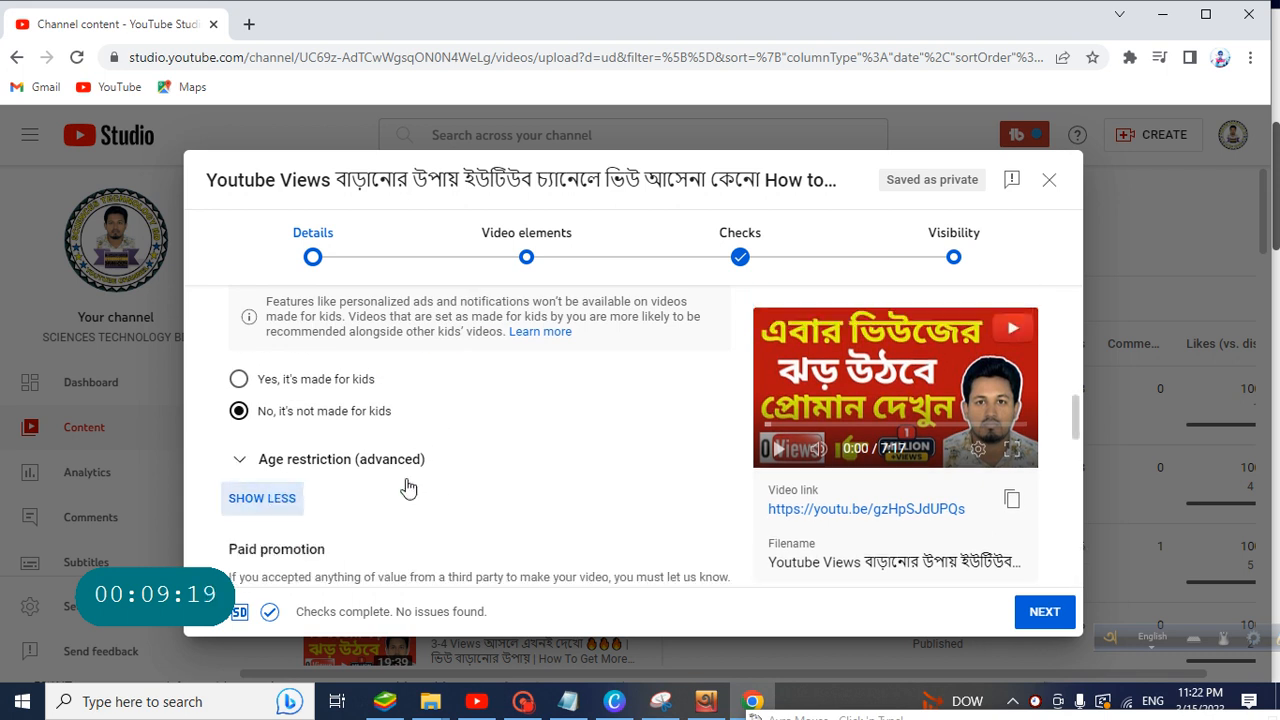
{"action": "scroll", "coordinate": [500, 451], "scroll_direction": "down", "scroll_amount": 5}
{"action": "scroll", "coordinate": [537, 432], "scroll_direction": "down", "scroll_amount": 6}
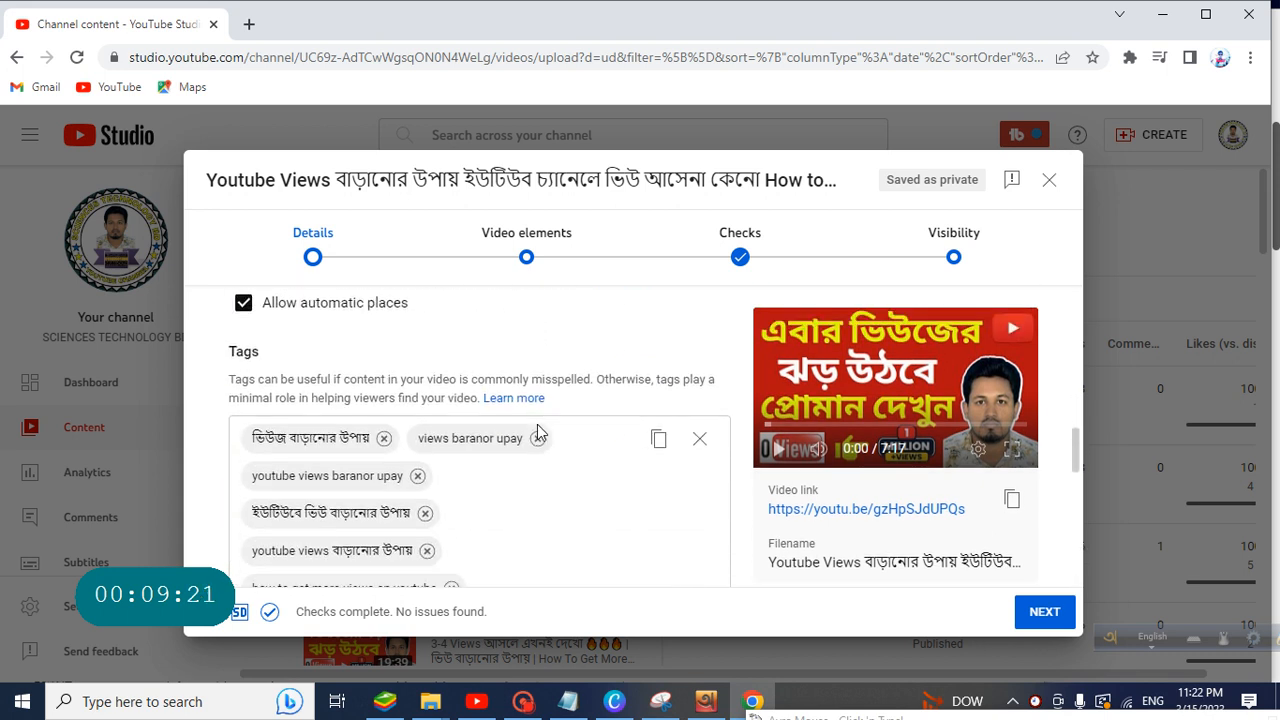
{"action": "scroll", "coordinate": [540, 440], "scroll_direction": "down", "scroll_amount": 5}
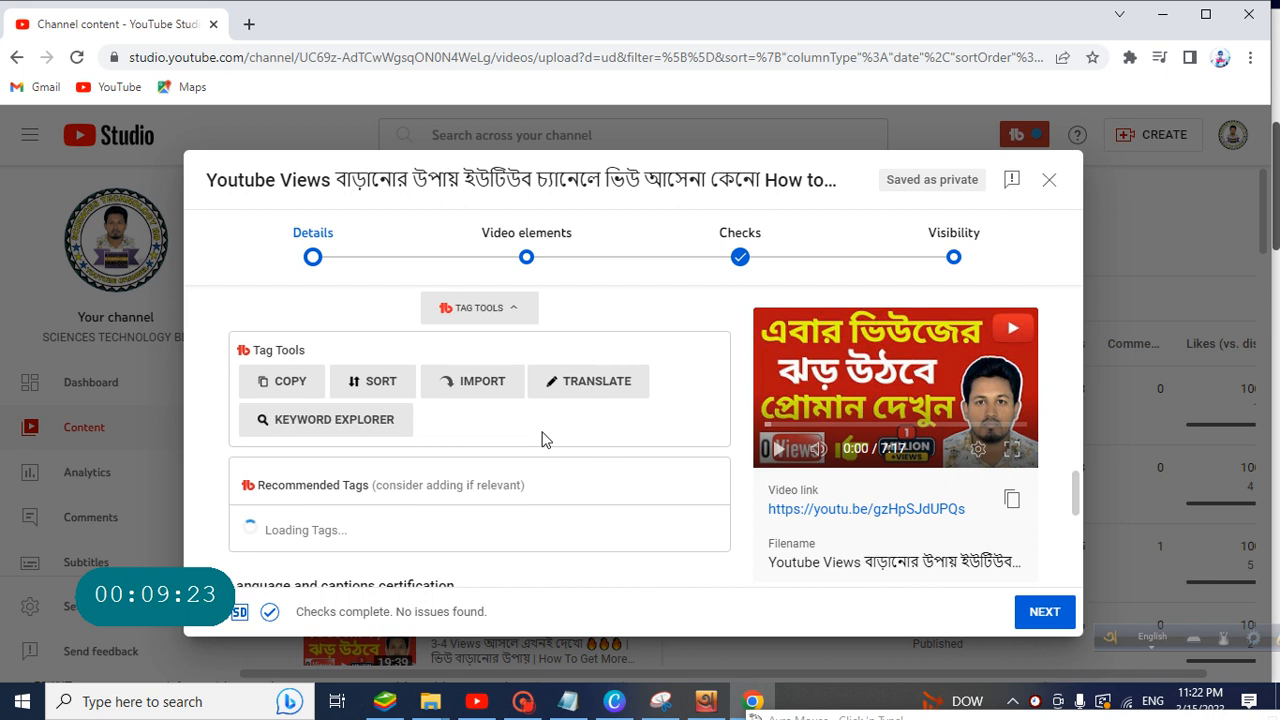
- Advance the upload through Video elements and Checks to Visibility, publish the video as public and dismiss the publication confirmation
{"action": "left_click", "coordinate": [526, 260]}
{"action": "left_click", "coordinate": [738, 258]}
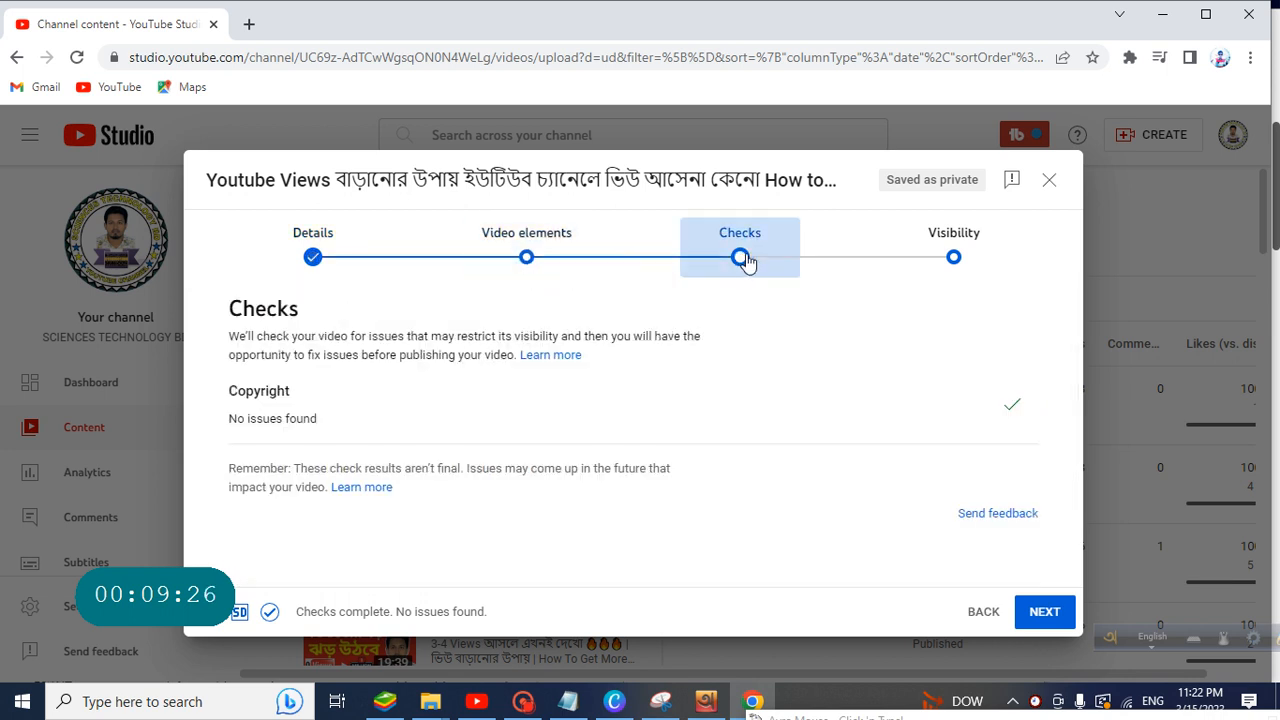
{"action": "left_click", "coordinate": [1041, 614]}
{"action": "left_click", "coordinate": [1036, 613]}
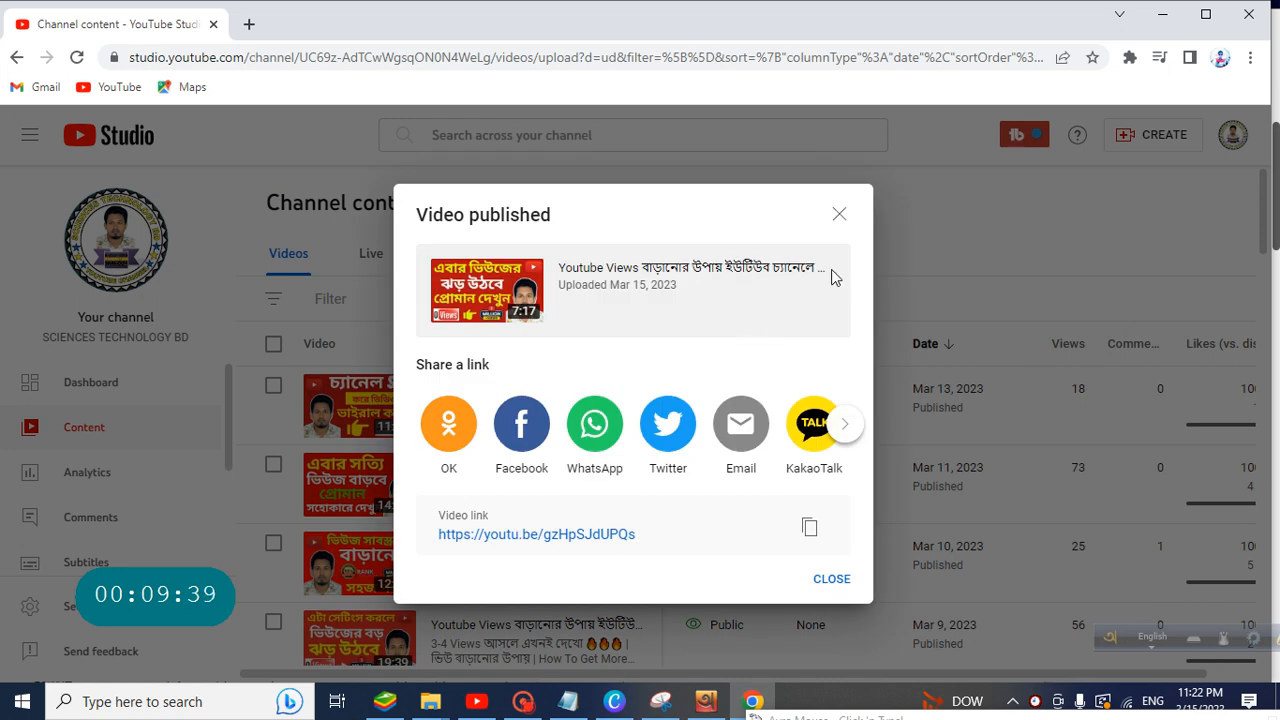
{"action": "left_click", "coordinate": [839, 215]}
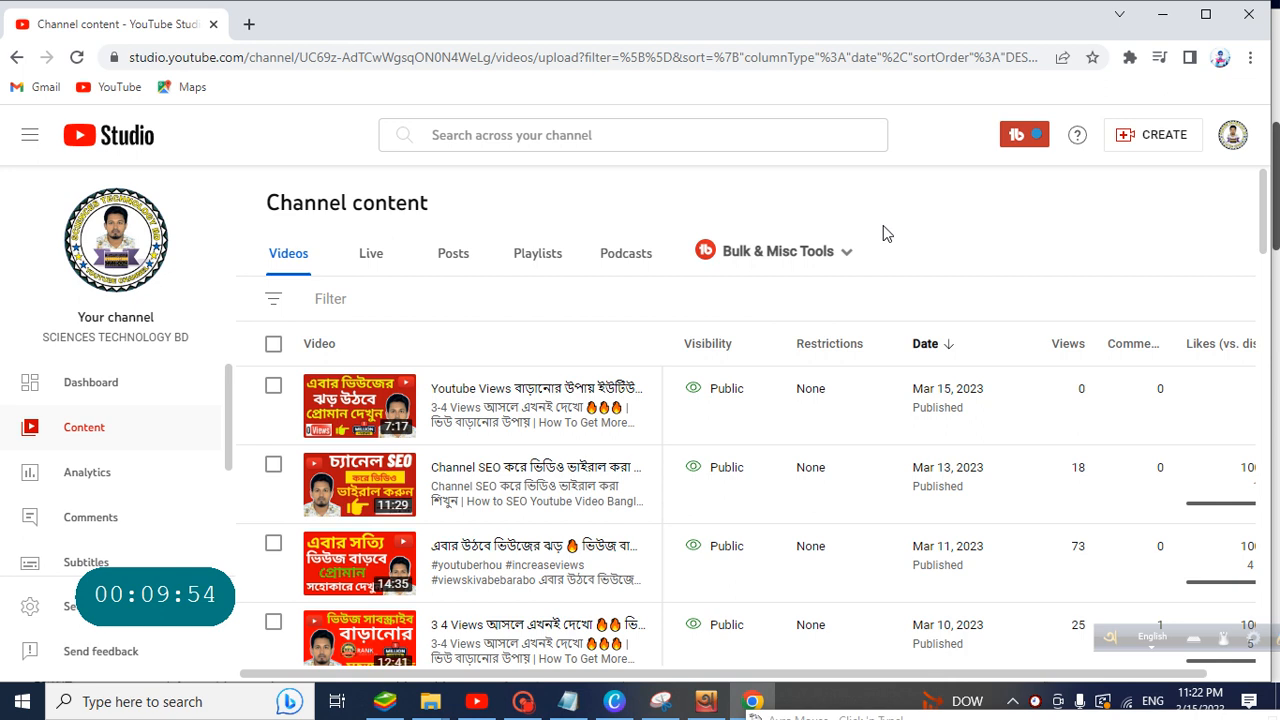
{"action": "scroll", "coordinate": [860, 320], "scroll_direction": "down", "scroll_amount": 7}
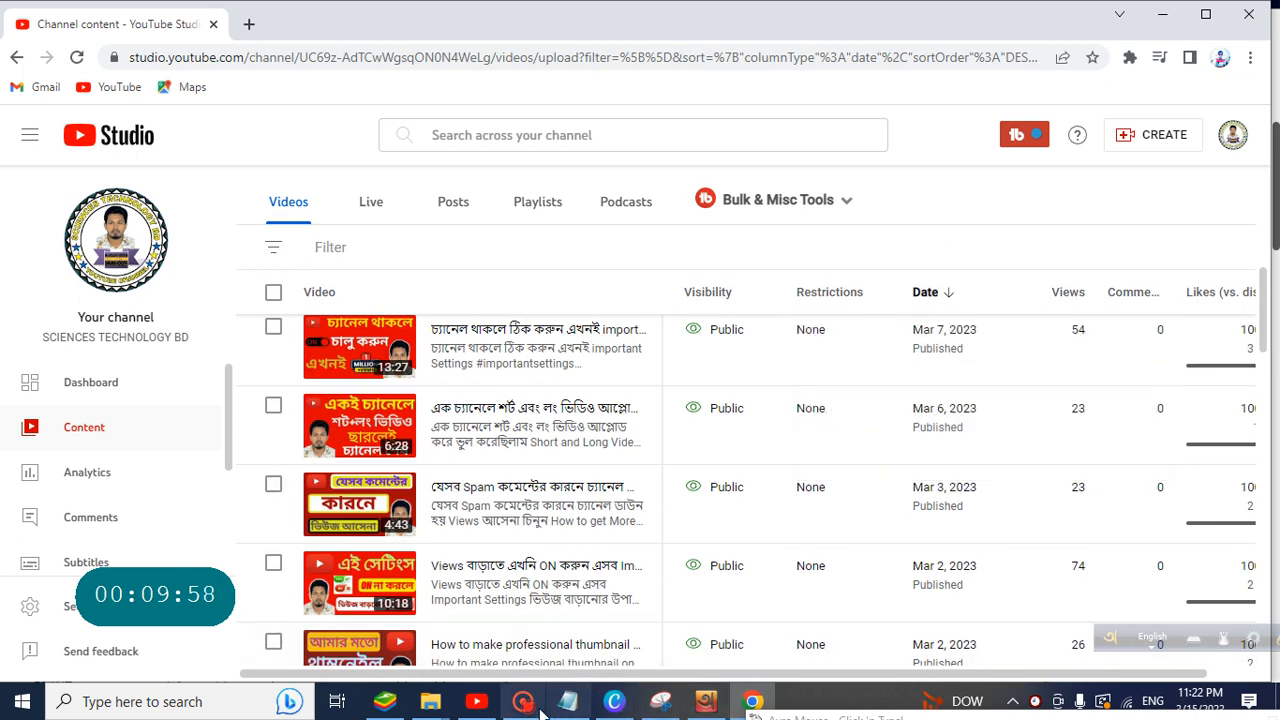
{"action": "mouse_move", "coordinate": [543, 703]}
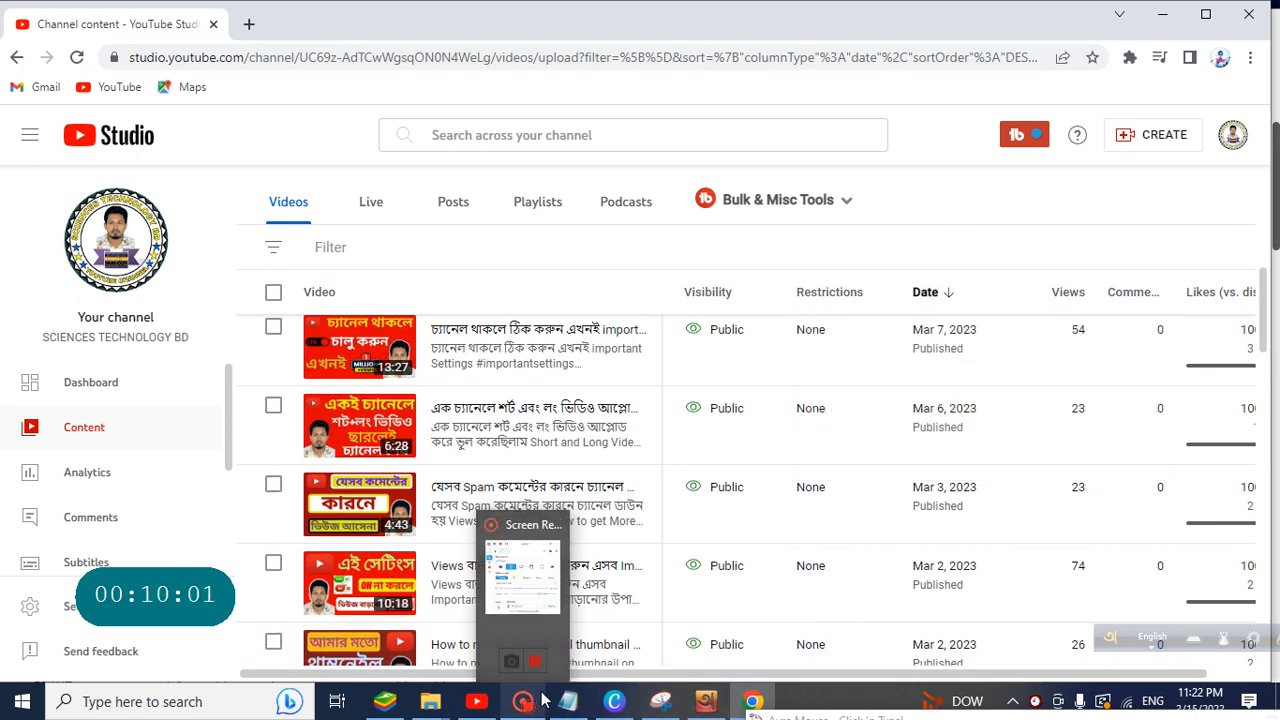
{"action": "left_click", "coordinate": [543, 703]}
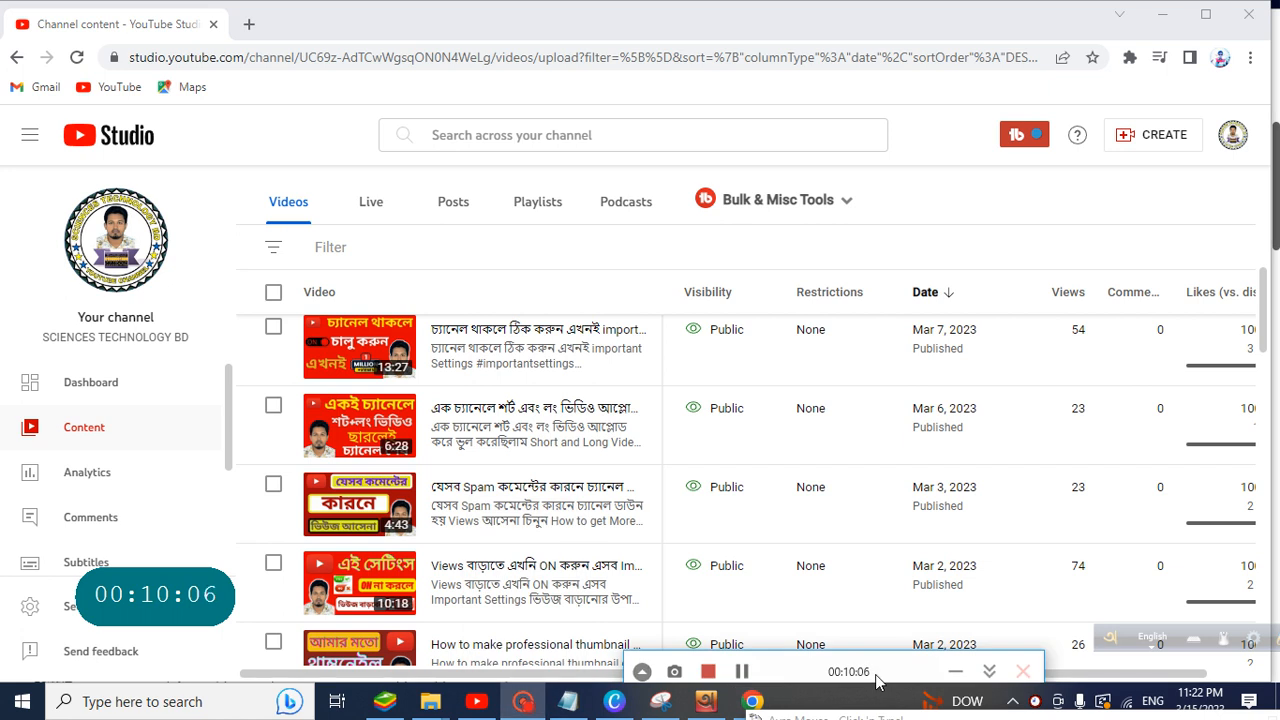
{"action": "scroll", "coordinate": [410, 607], "scroll_direction": "up", "scroll_amount": 4}
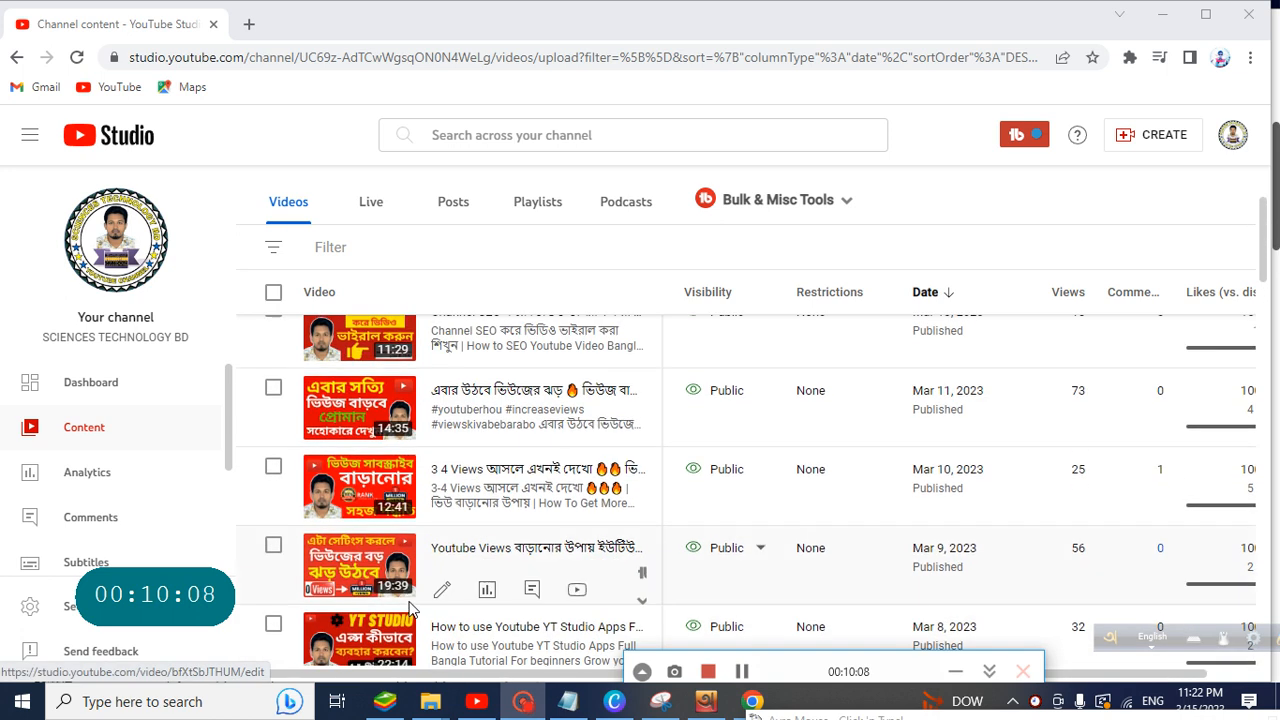
{"action": "scroll", "coordinate": [410, 607], "scroll_direction": "up", "scroll_amount": 3}
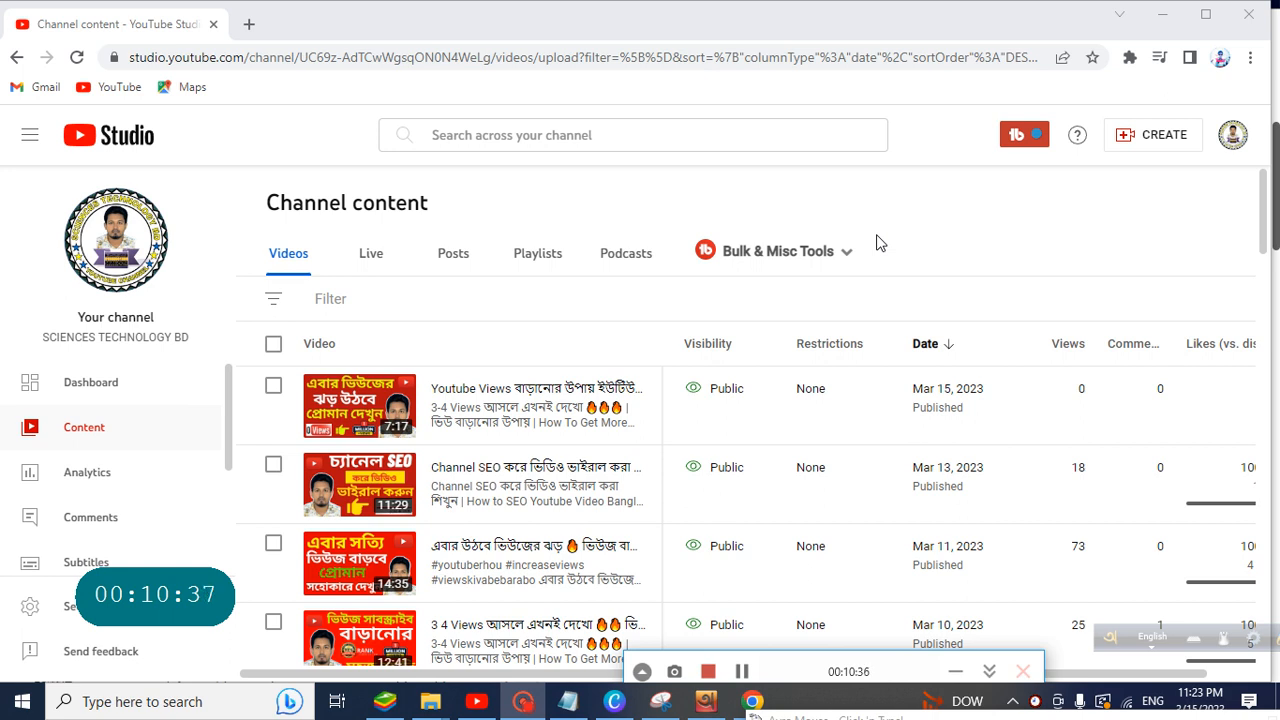
{"action": "scroll", "coordinate": [660, 370], "scroll_direction": "down", "scroll_amount": 4}
{"action": "scroll", "coordinate": [643, 407], "scroll_direction": "down", "scroll_amount": 4}
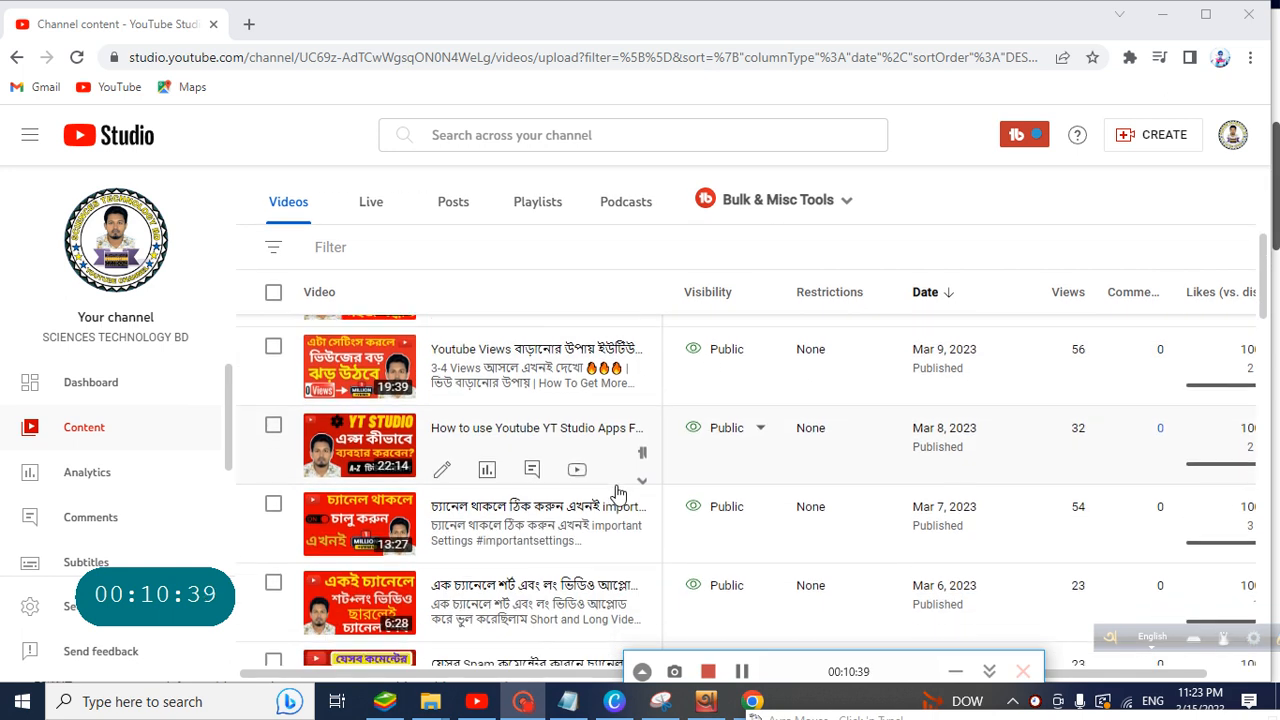